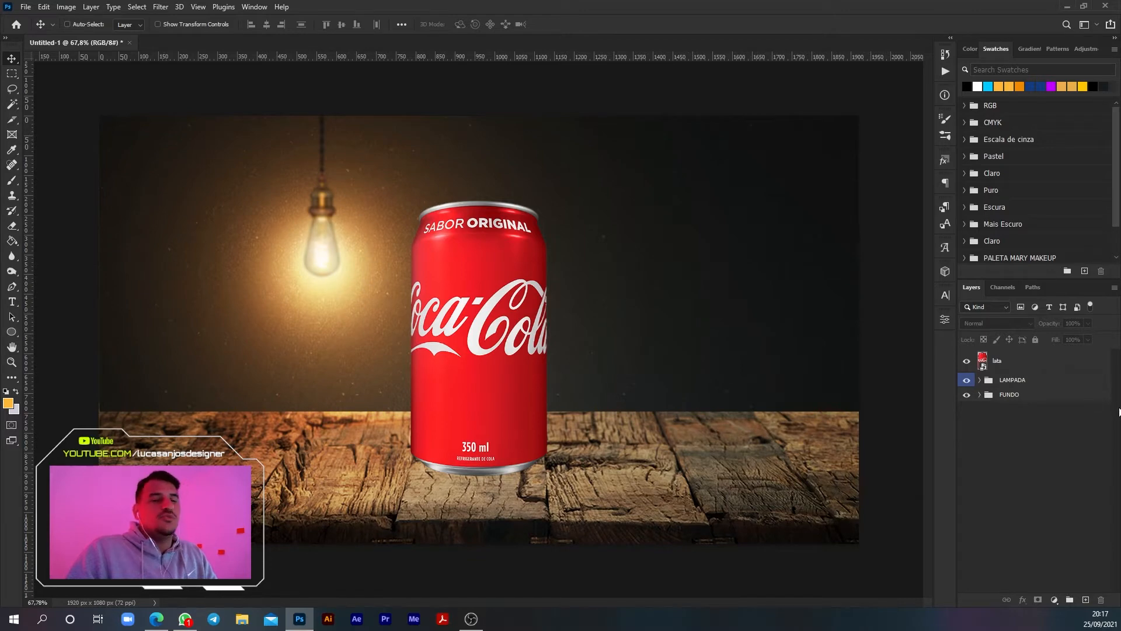
Toggle the LAMPADA group's visibility to compare the scene with and without the lamp's light.
click(967, 380)
click(967, 380)
click(967, 380)
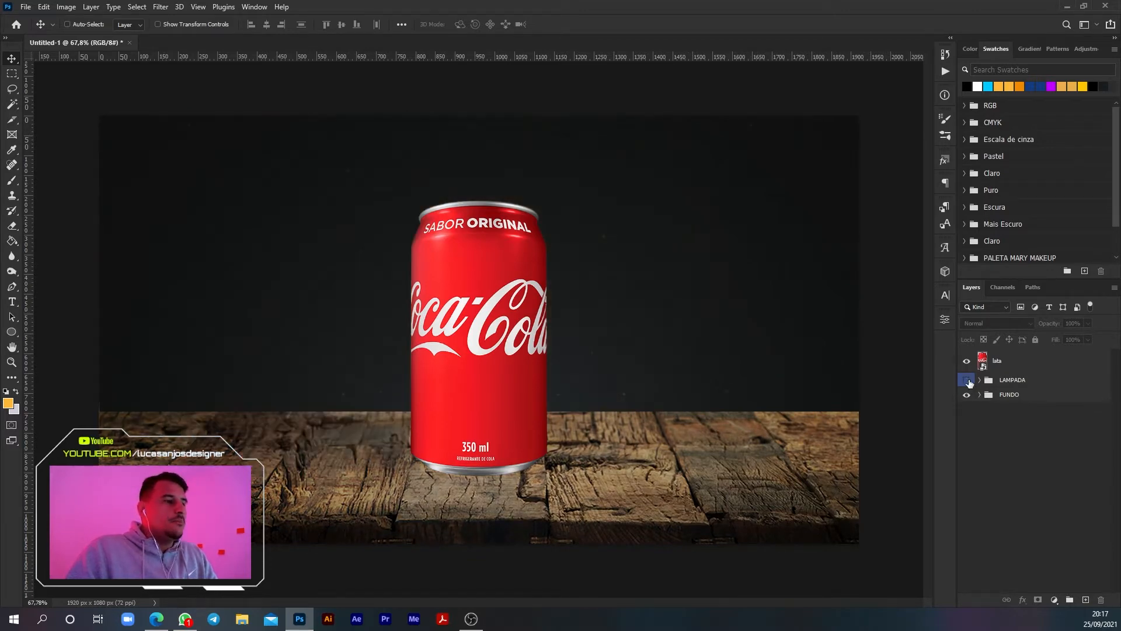
click(967, 380)
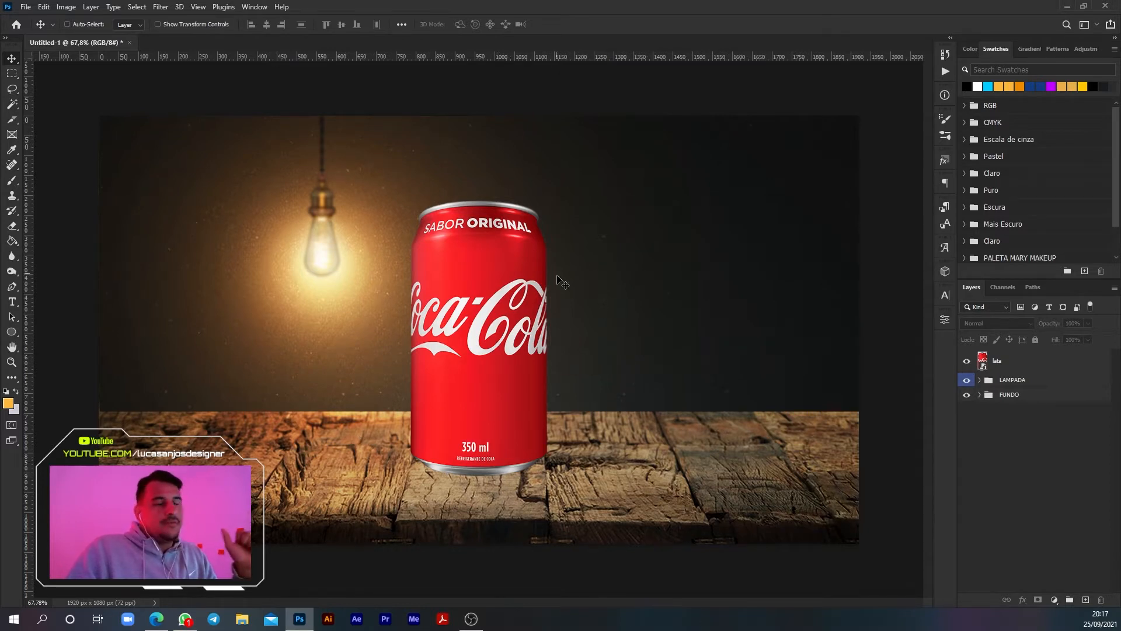
click(967, 380)
click(967, 380)
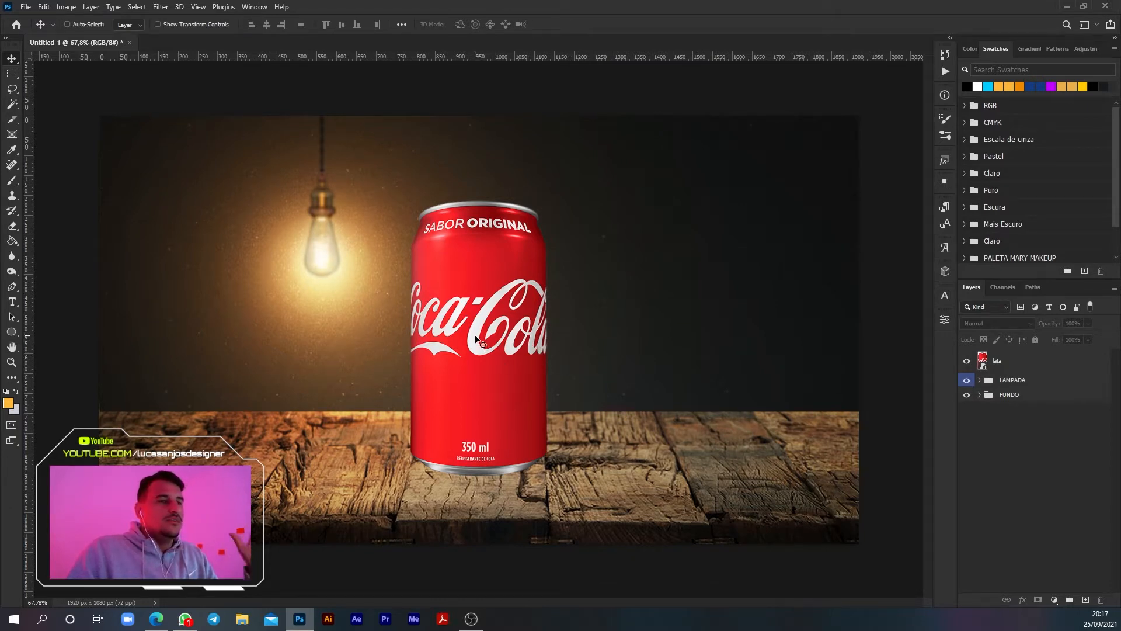
Sketch the lamp's glow, light direction and the can's shaded side with the Brush on a new layer above the can, and delete that layer.
click(1024, 367)
click(1086, 598)
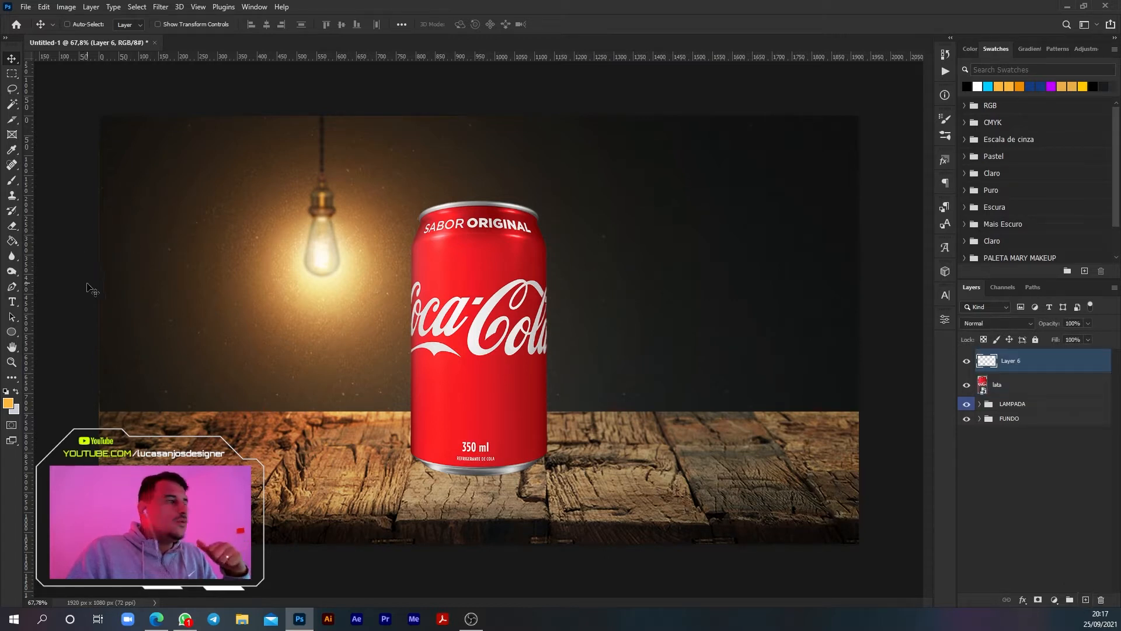
click(12, 180)
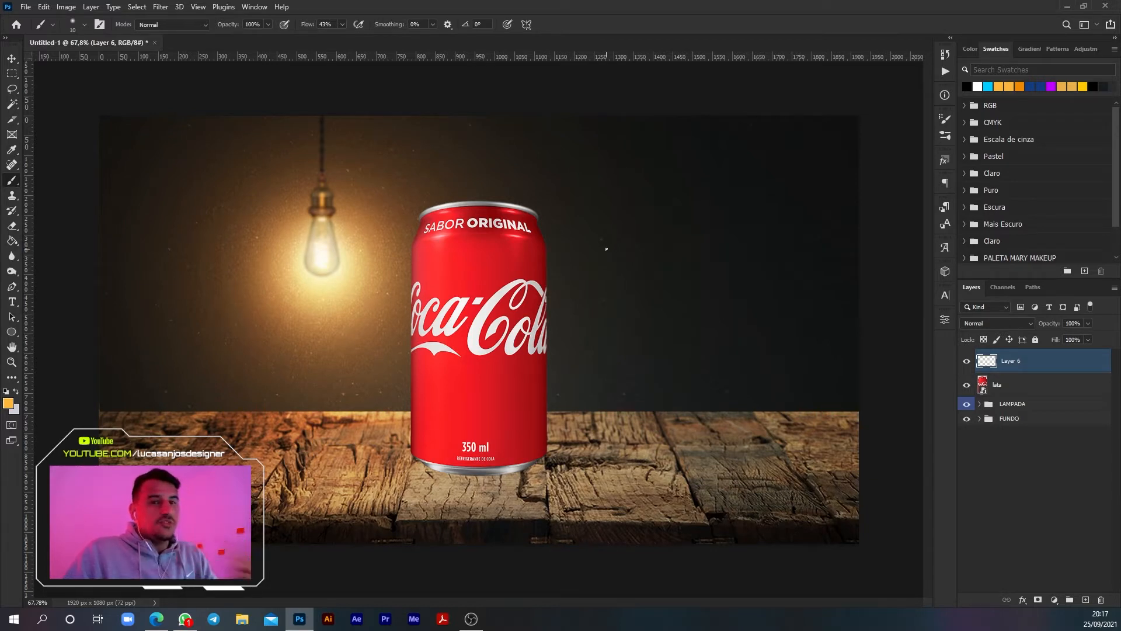
mouse_move(367, 174)
mouse_down()
mouse_move(276, 185)
mouse_move(331, 323)
mouse_move(394, 184)
mouse_move(310, 140)
mouse_up()
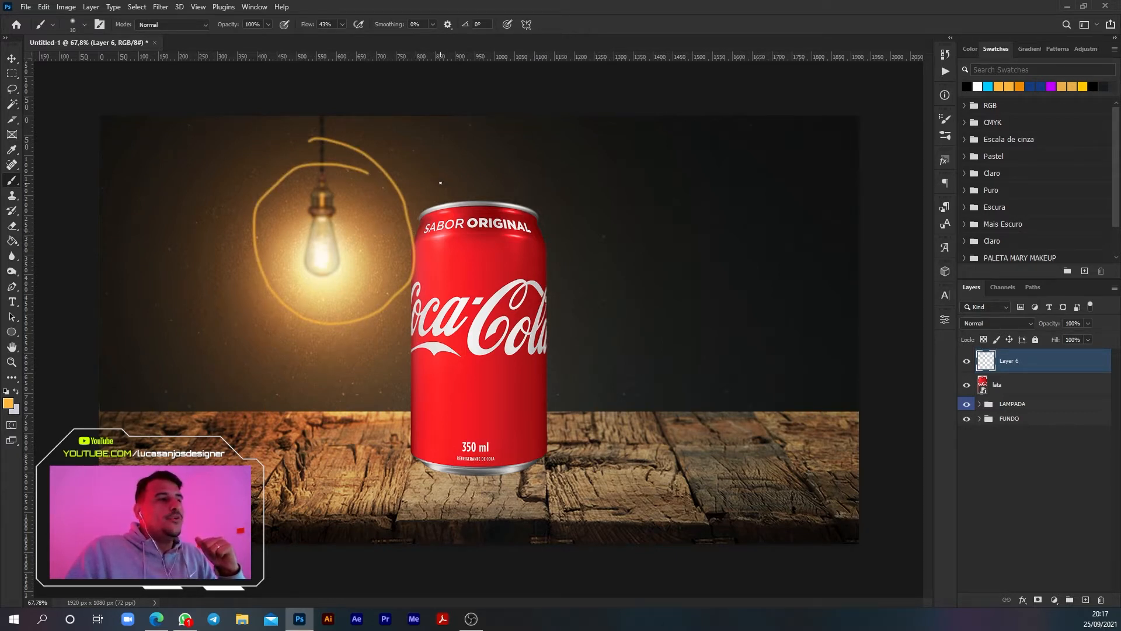
mouse_move(470, 193)
mouse_down()
mouse_move(425, 207)
mouse_move(386, 276)
mouse_move(373, 350)
mouse_up()
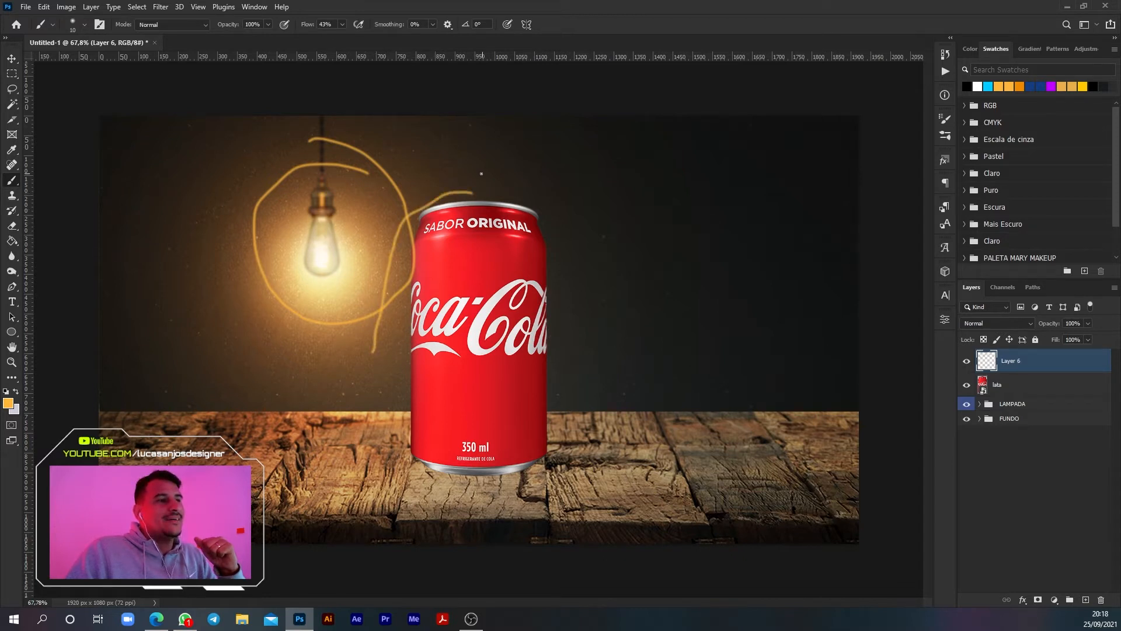
mouse_move(468, 174)
mouse_down()
mouse_move(398, 190)
mouse_move(338, 307)
mouse_move(353, 365)
mouse_up()
mouse_move(514, 184)
mouse_down()
mouse_move(437, 196)
mouse_move(390, 320)
mouse_up()
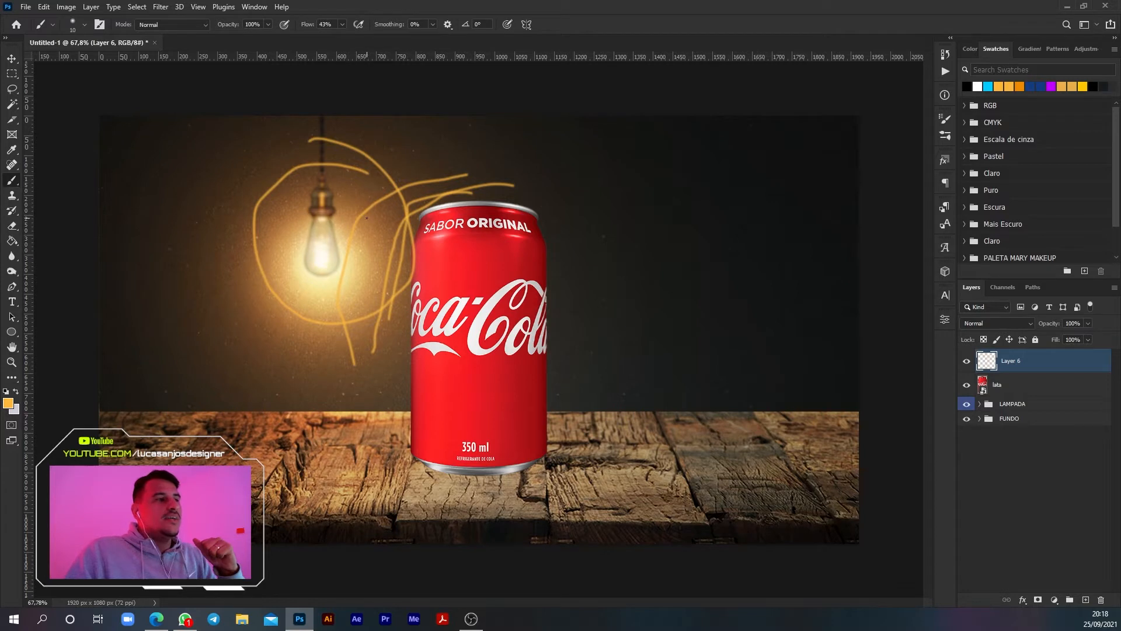
mouse_move(349, 204)
mouse_down()
mouse_move(663, 410)
mouse_move(588, 383)
mouse_up()
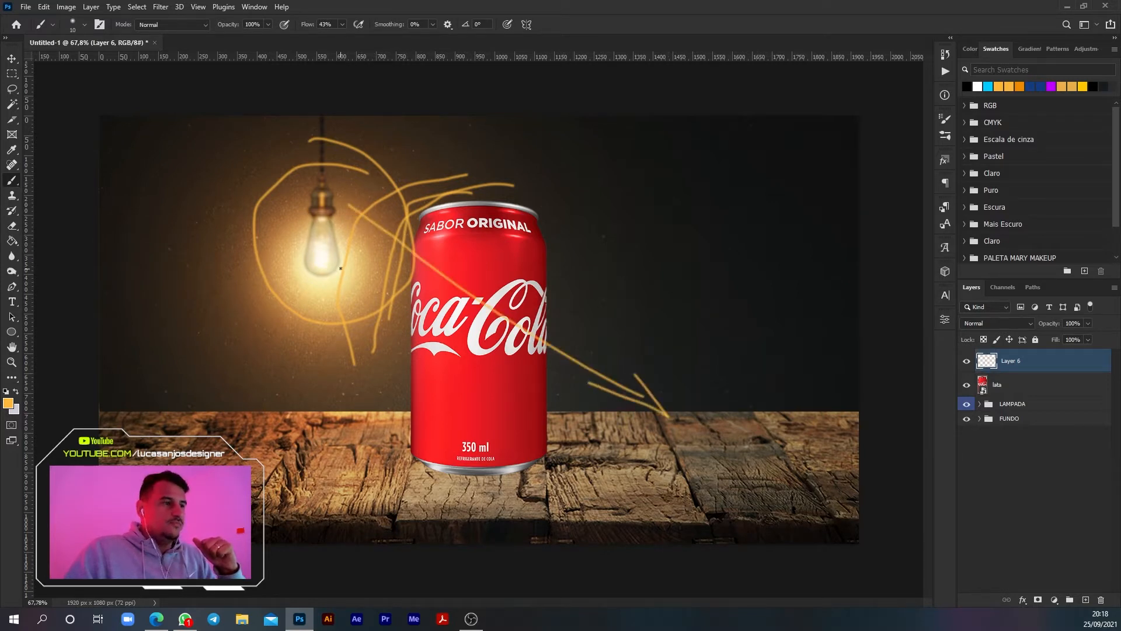
drag(367, 286, 621, 454)
drag(596, 411, 622, 454)
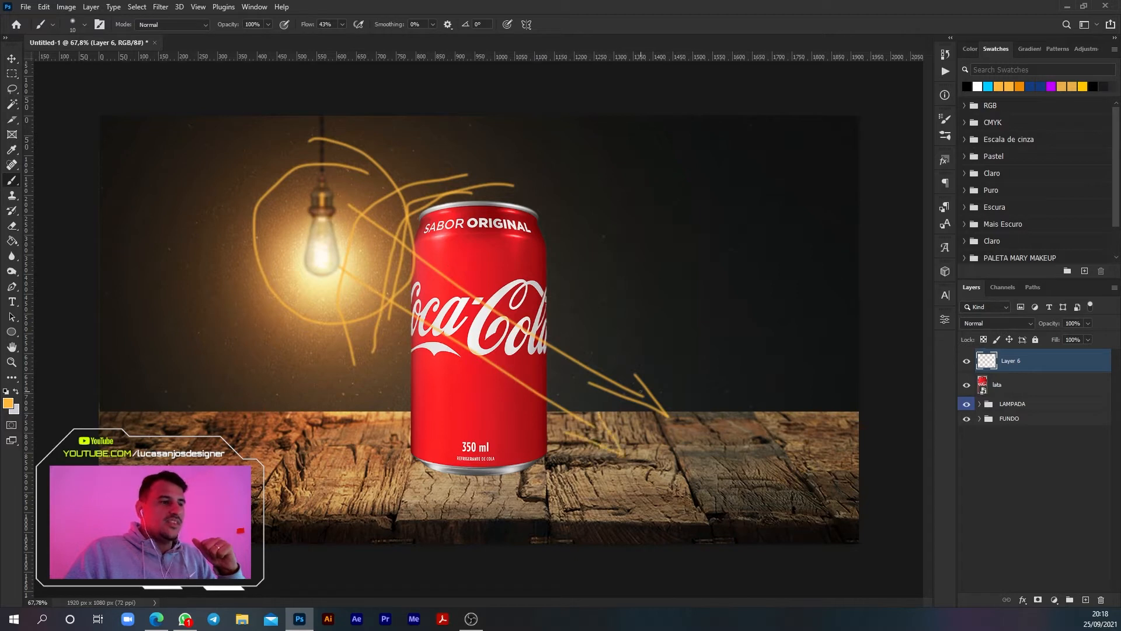
mouse_move(557, 217)
mouse_down()
mouse_move(583, 461)
mouse_move(525, 494)
mouse_move(564, 337)
mouse_move(529, 435)
mouse_up()
drag(537, 174, 461, 506)
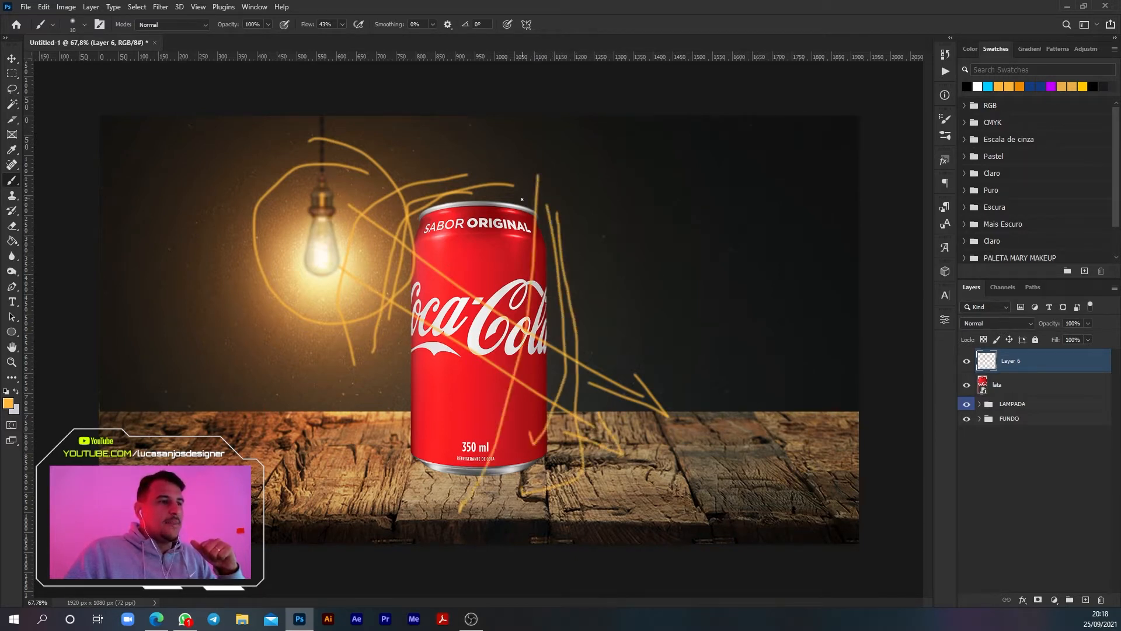
drag(526, 199, 453, 471)
drag(512, 242, 438, 435)
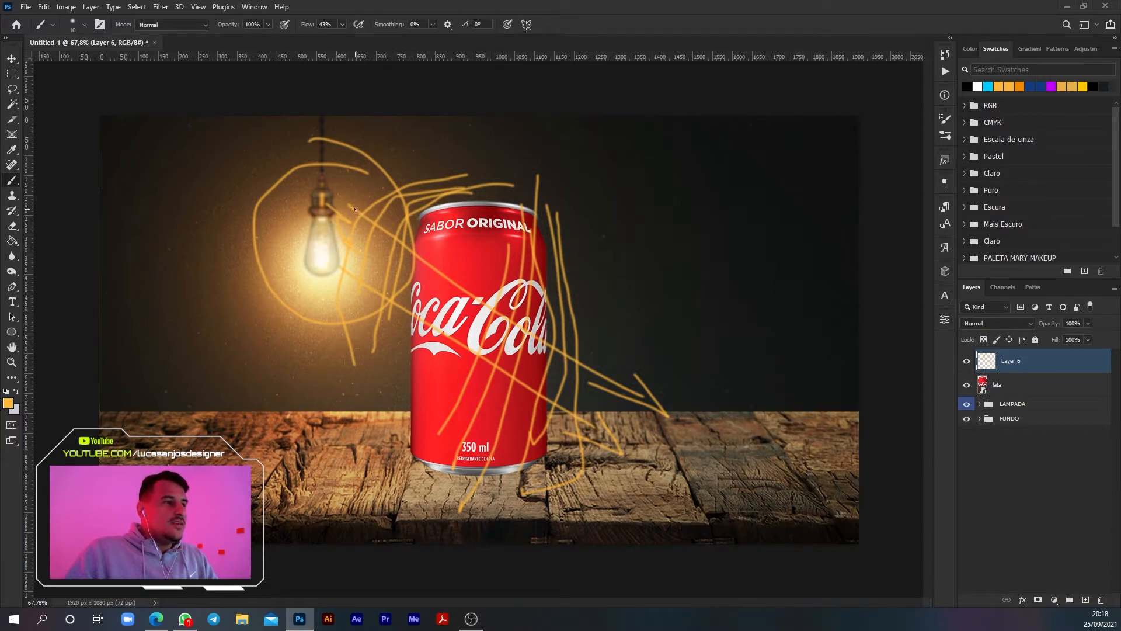
drag(350, 206, 611, 365)
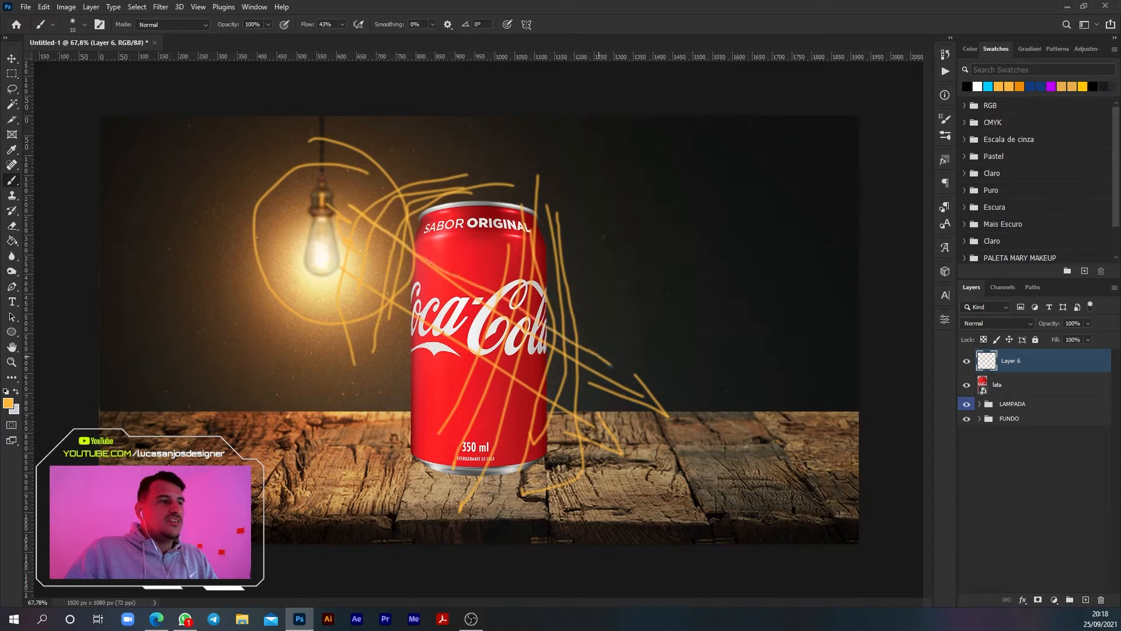
drag(362, 257, 610, 412)
mouse_move(606, 395)
mouse_down()
mouse_move(628, 435)
mouse_move(576, 426)
mouse_up()
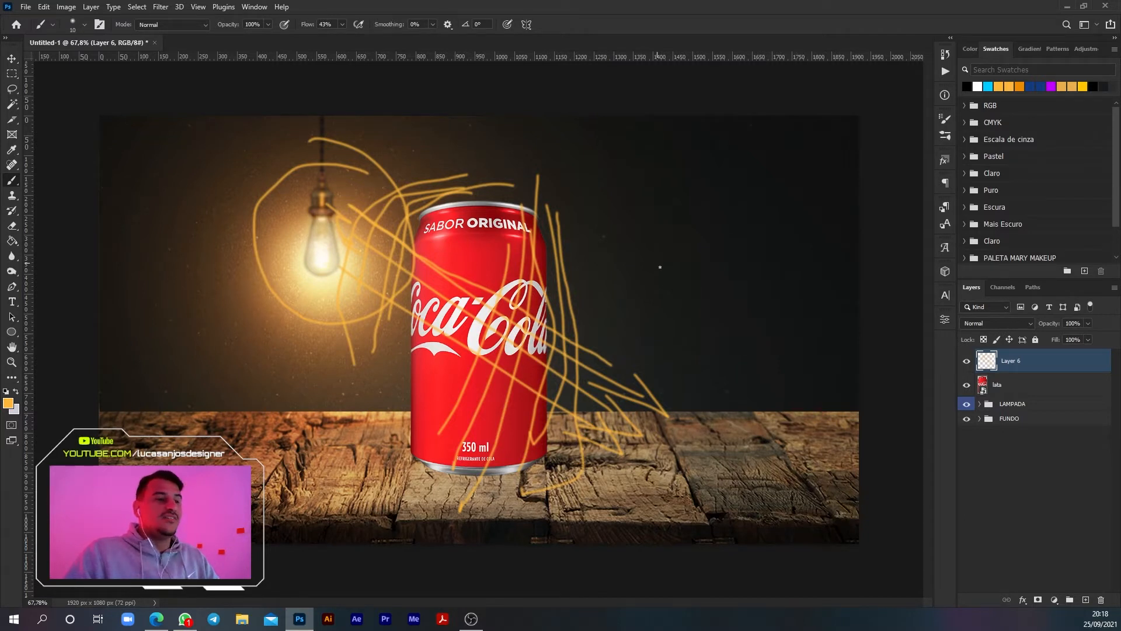
key(Delete)
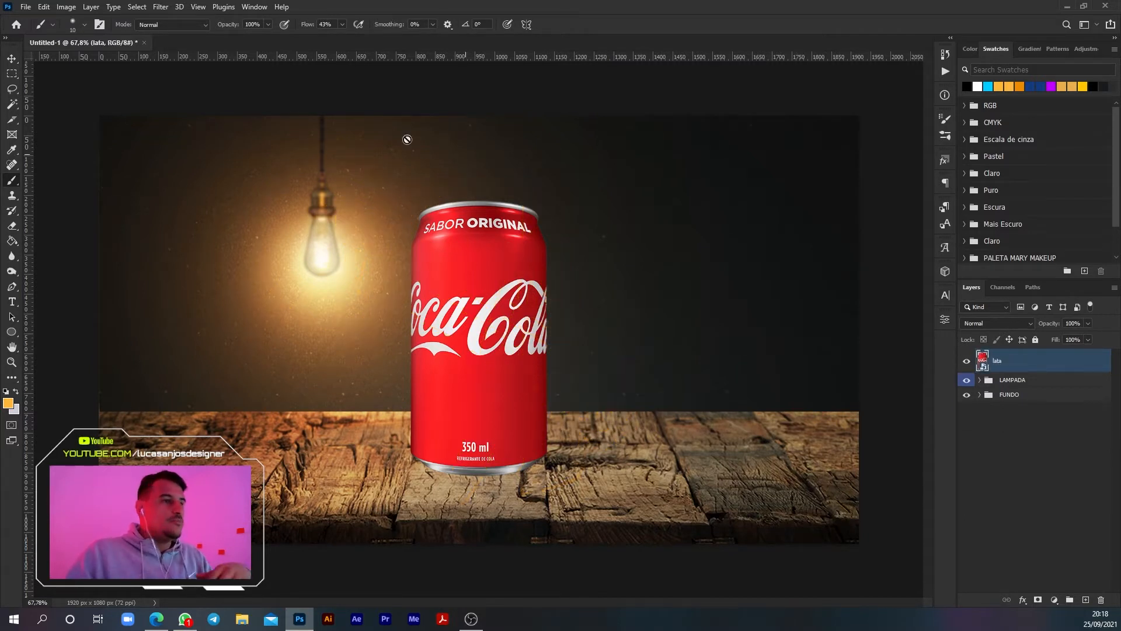
Rename the can's layer as LATA, switch to the Move tool and keep that layer selected.
double_click(998, 360)
text(LATA)
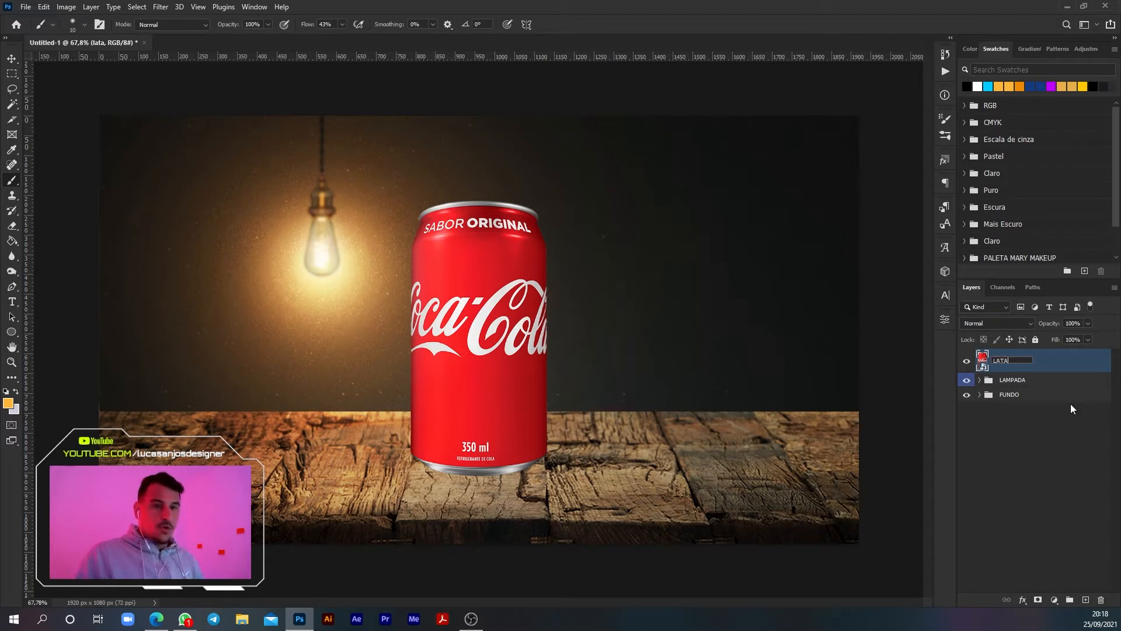
key(Return)
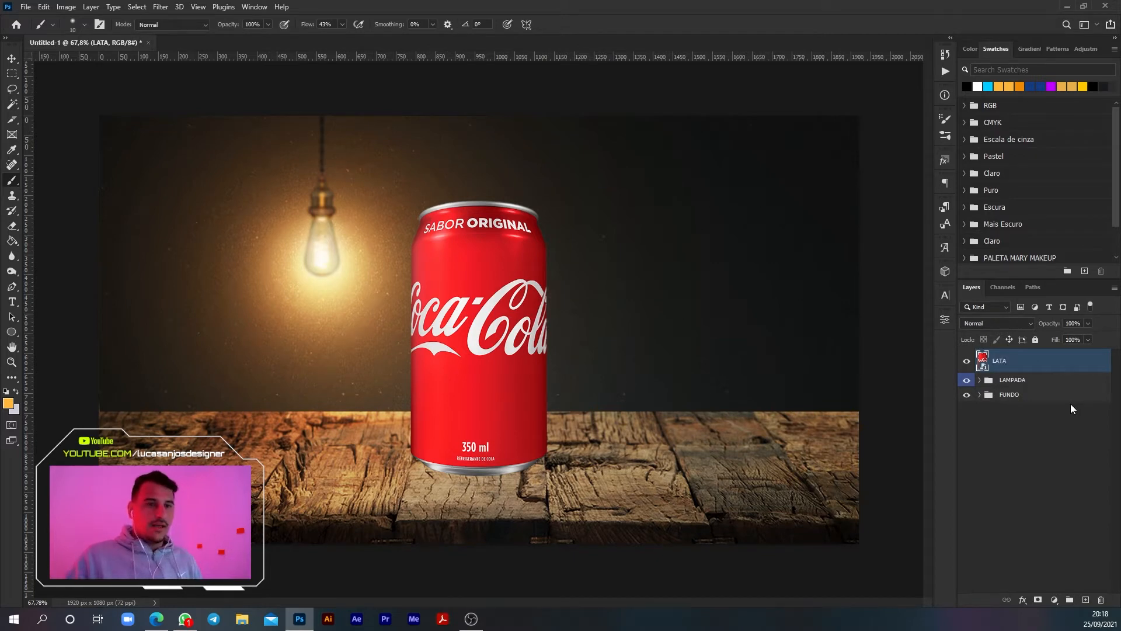
click(11, 59)
click(1052, 474)
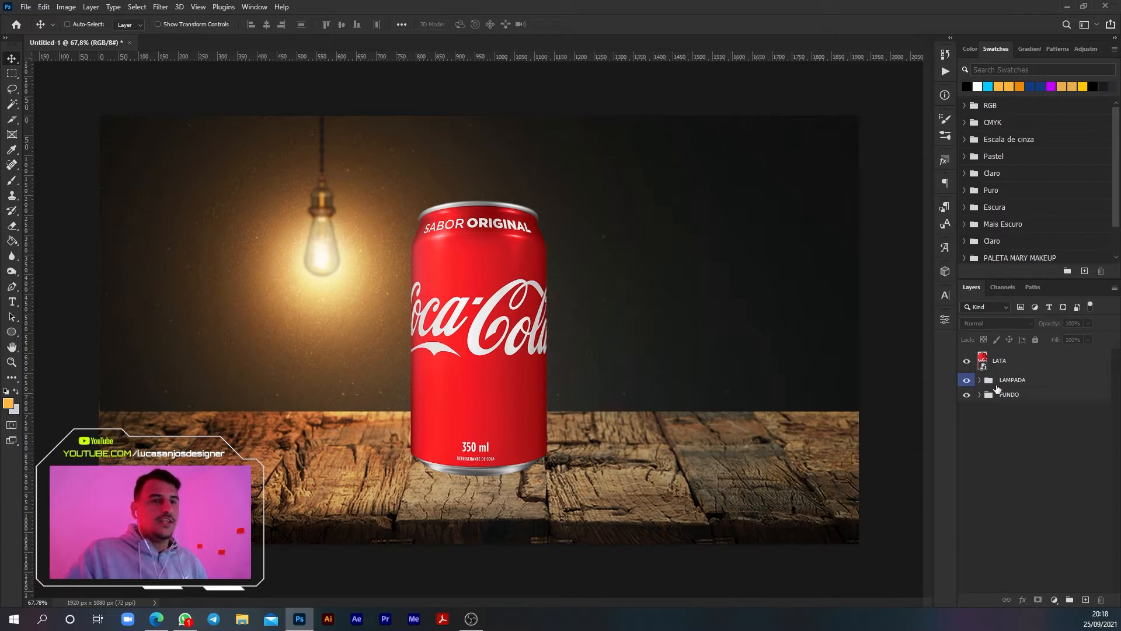
click(1030, 361)
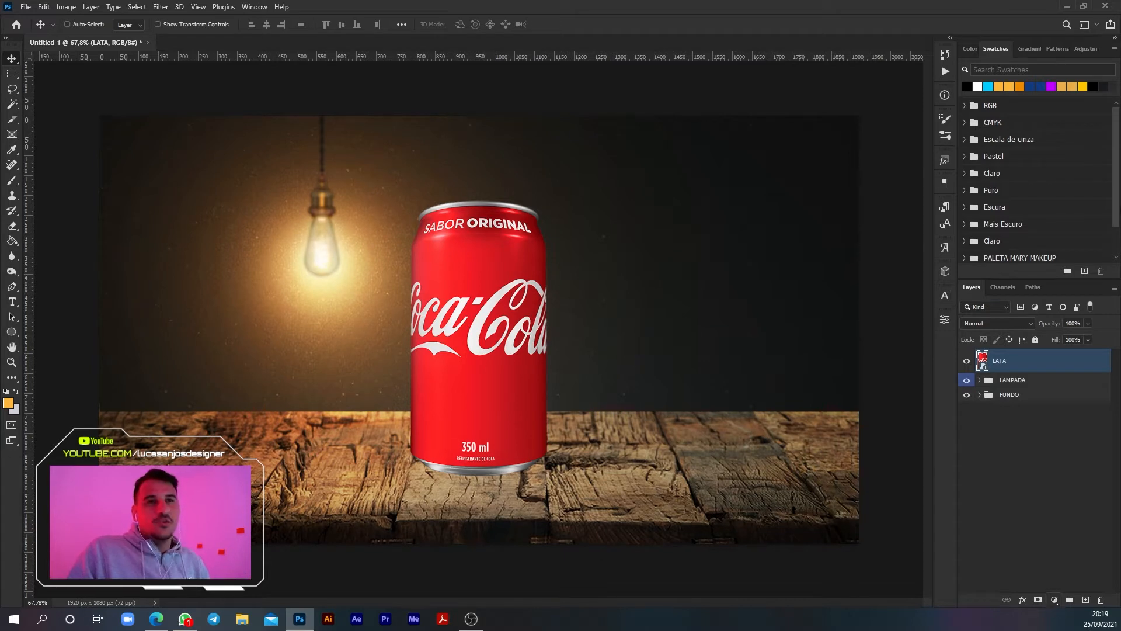
click(1086, 49)
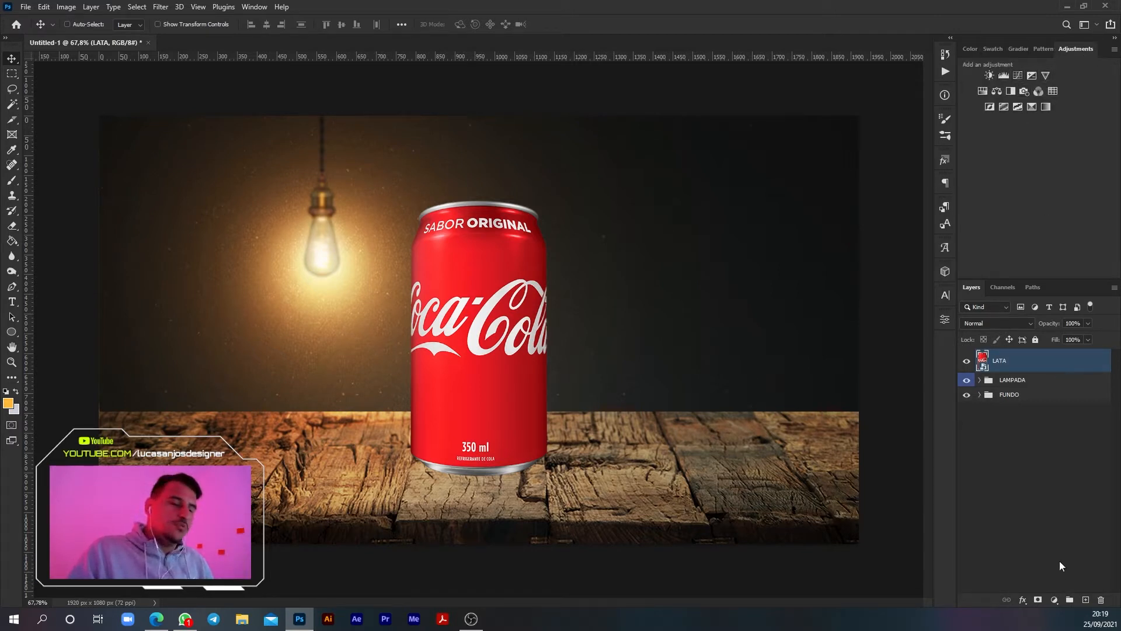
click(1054, 600)
click(1054, 602)
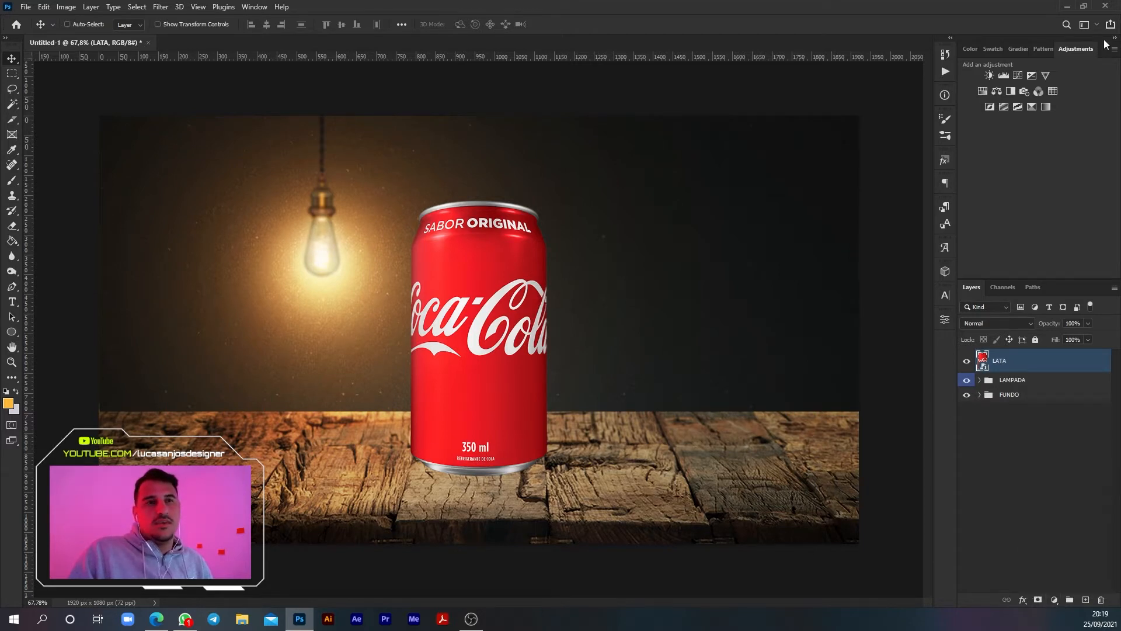
click(970, 51)
click(991, 53)
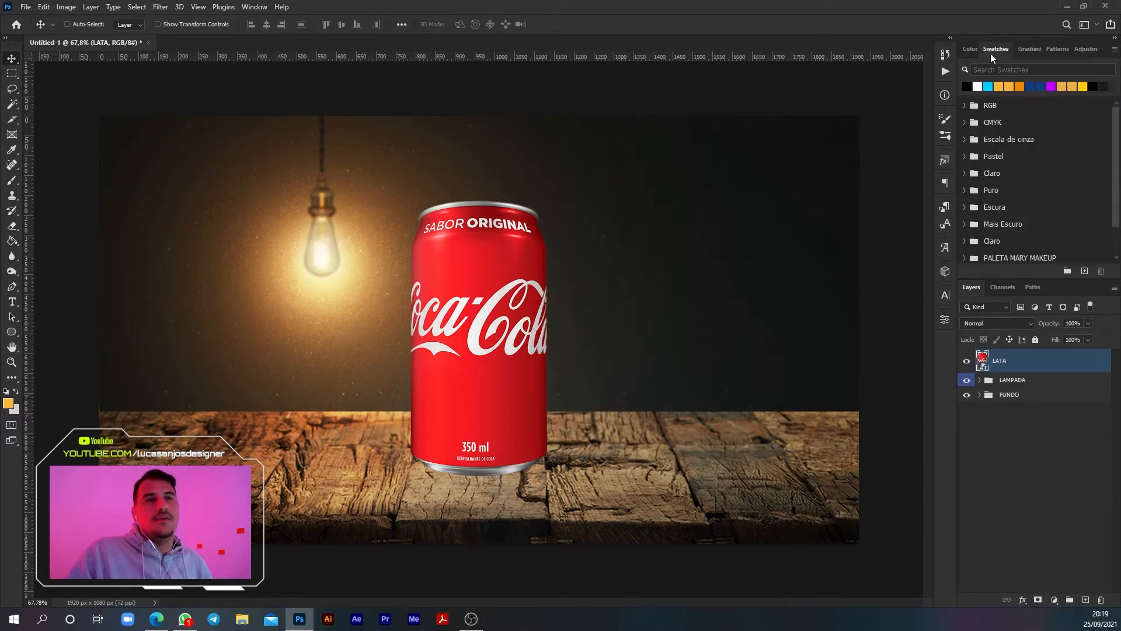
click(1026, 47)
click(1058, 50)
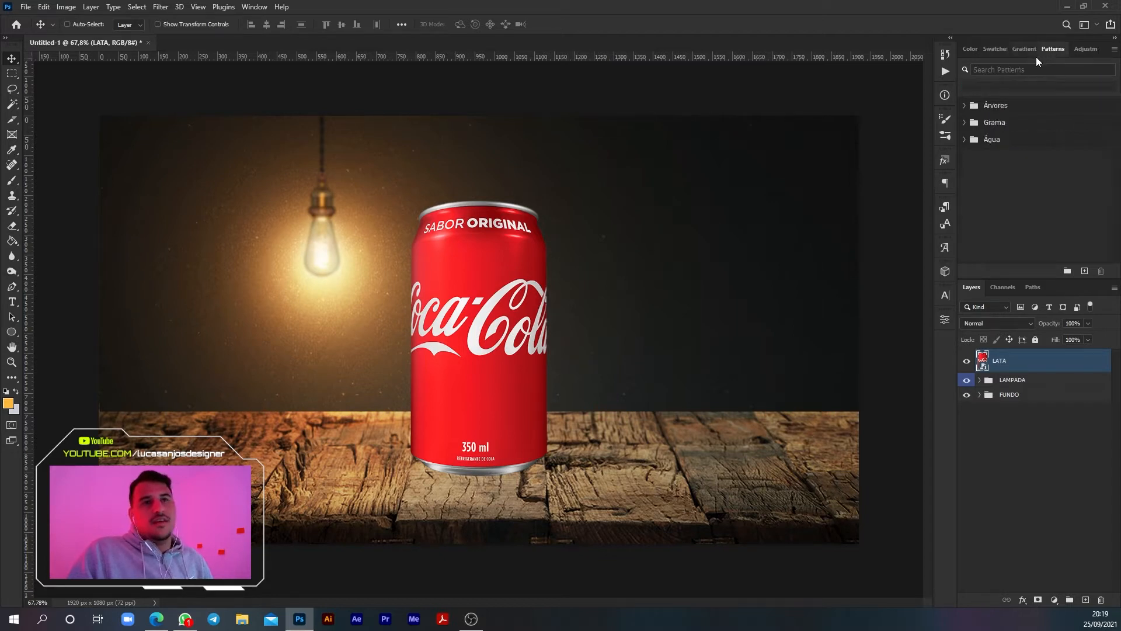
click(991, 47)
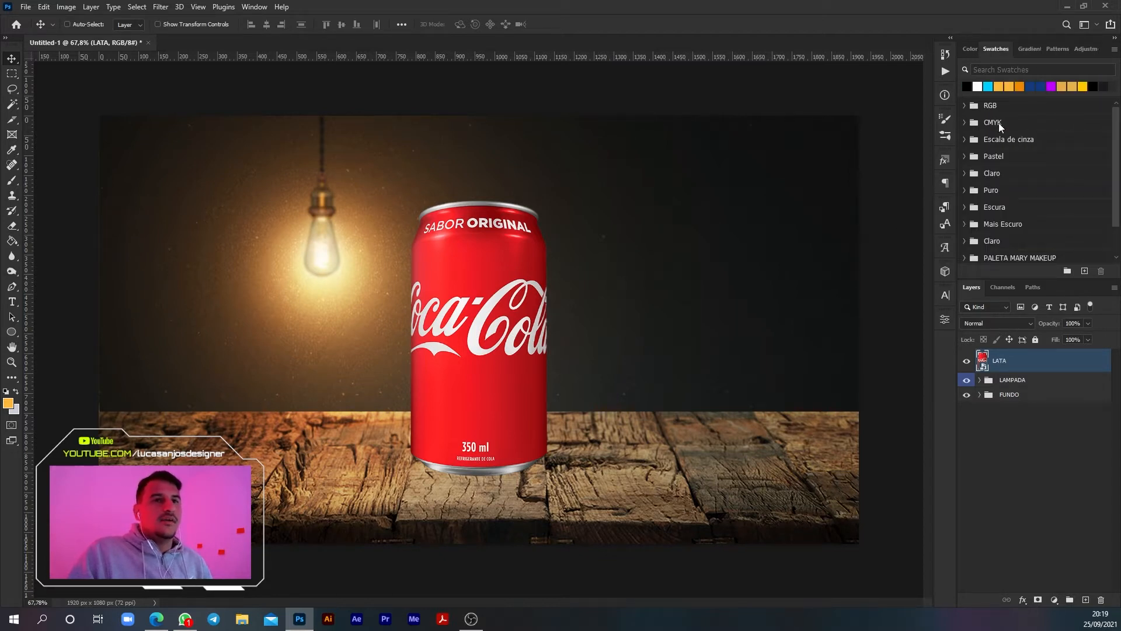
Add a Curves adjustment above the LATA layer, lower the curve to darken the shadows and midtones, and clip it to the can.
click(1054, 600)
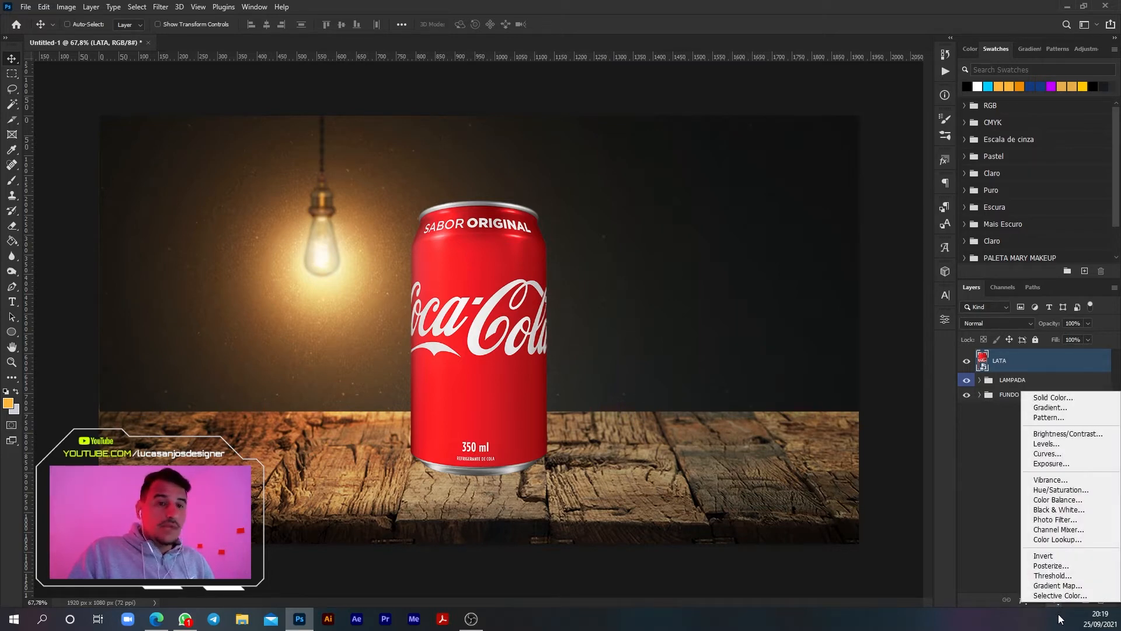
click(1050, 455)
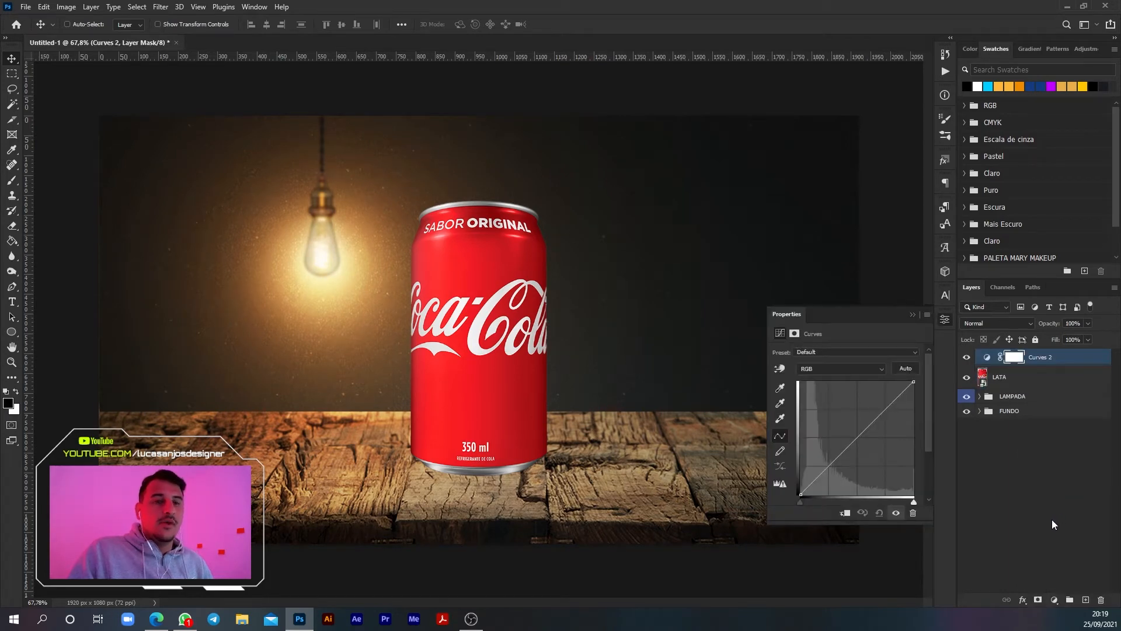
mouse_move(837, 457)
mouse_down()
mouse_move(857, 482)
mouse_move(812, 439)
mouse_move(857, 474)
mouse_move(827, 445)
mouse_move(857, 470)
mouse_move(844, 468)
mouse_up()
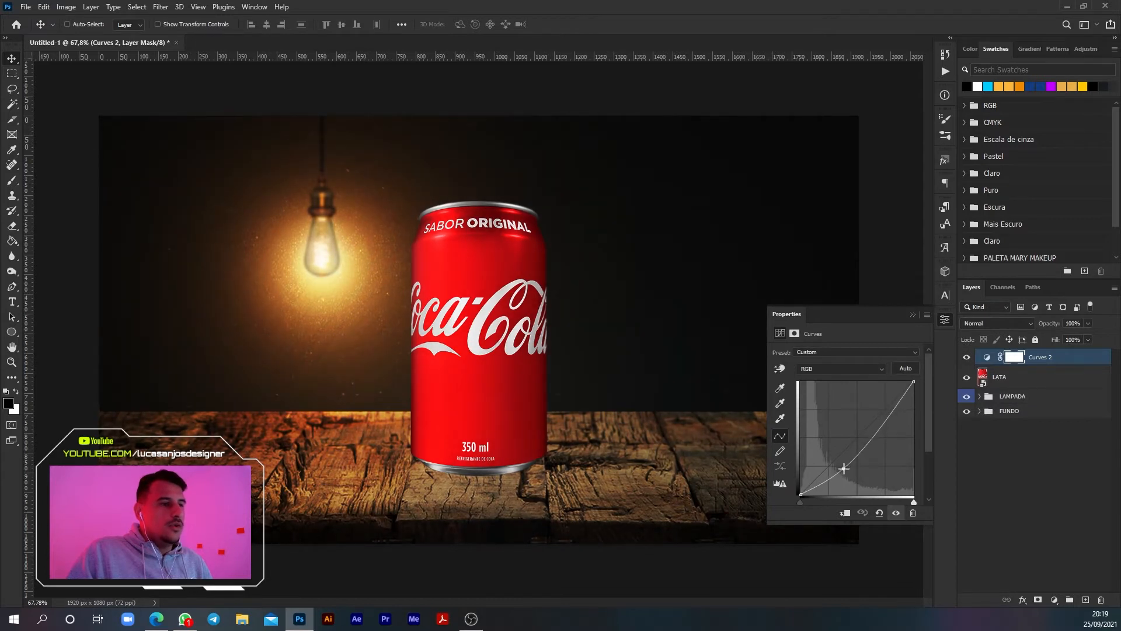
click(945, 319)
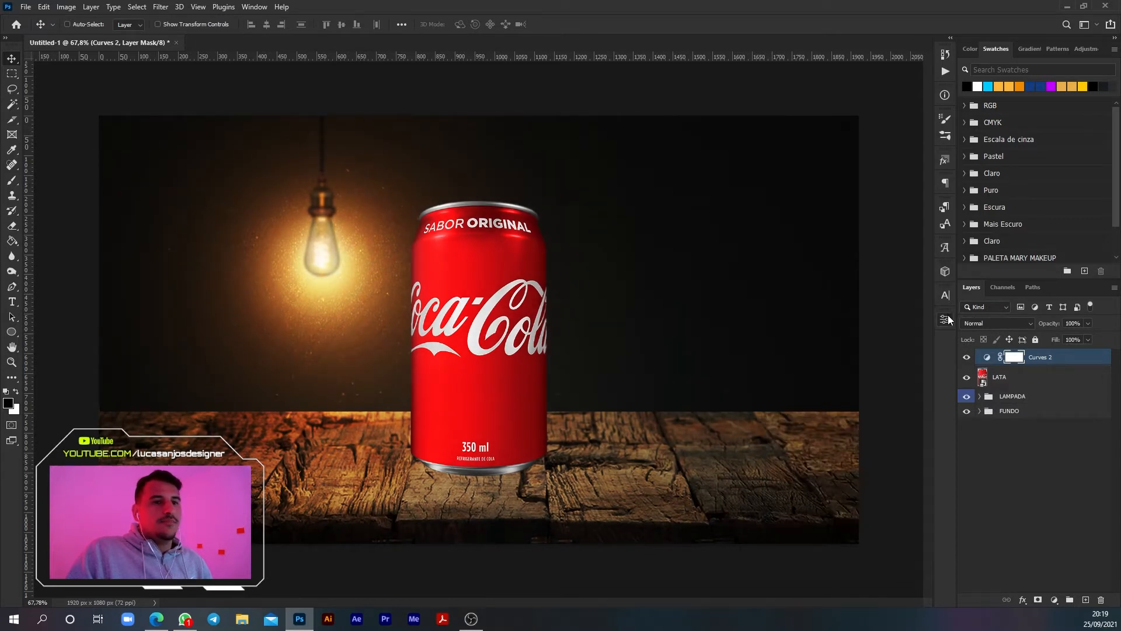
alt+click(997, 363)
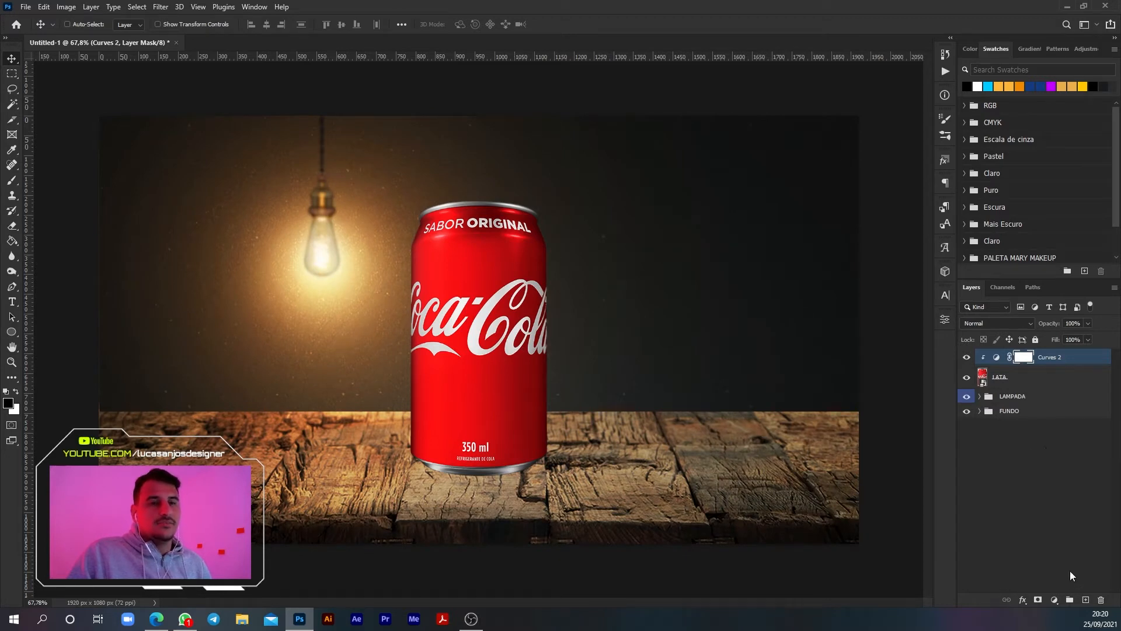
Add an Exposure adjustment with exposure -2.56 and gamma correction 0.79, and clip it to the can.
click(1055, 601)
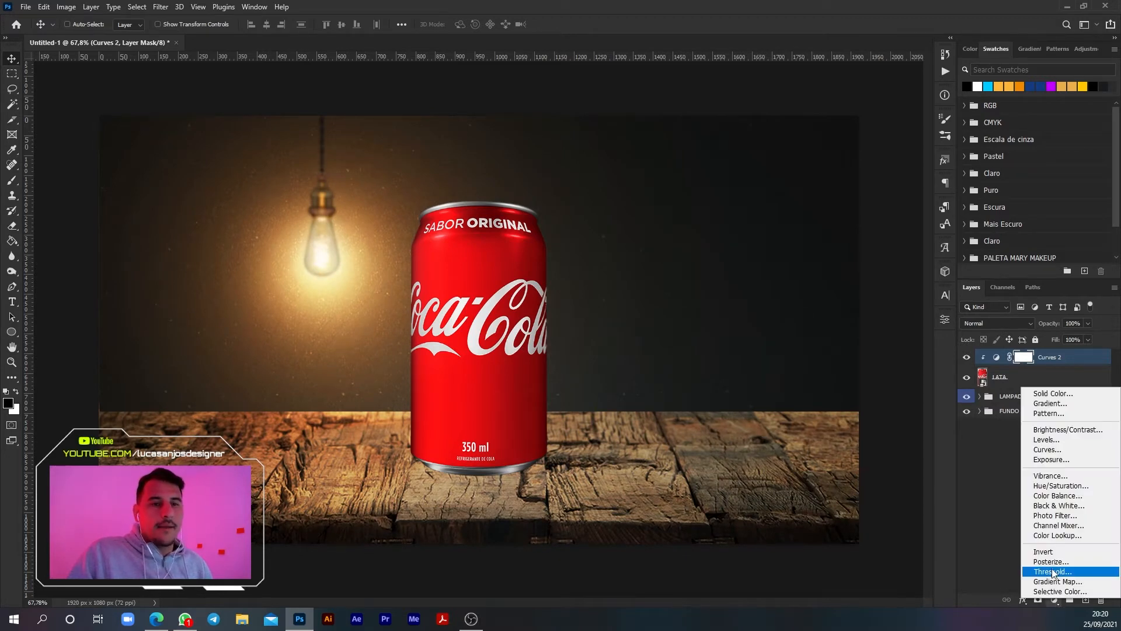
click(1064, 461)
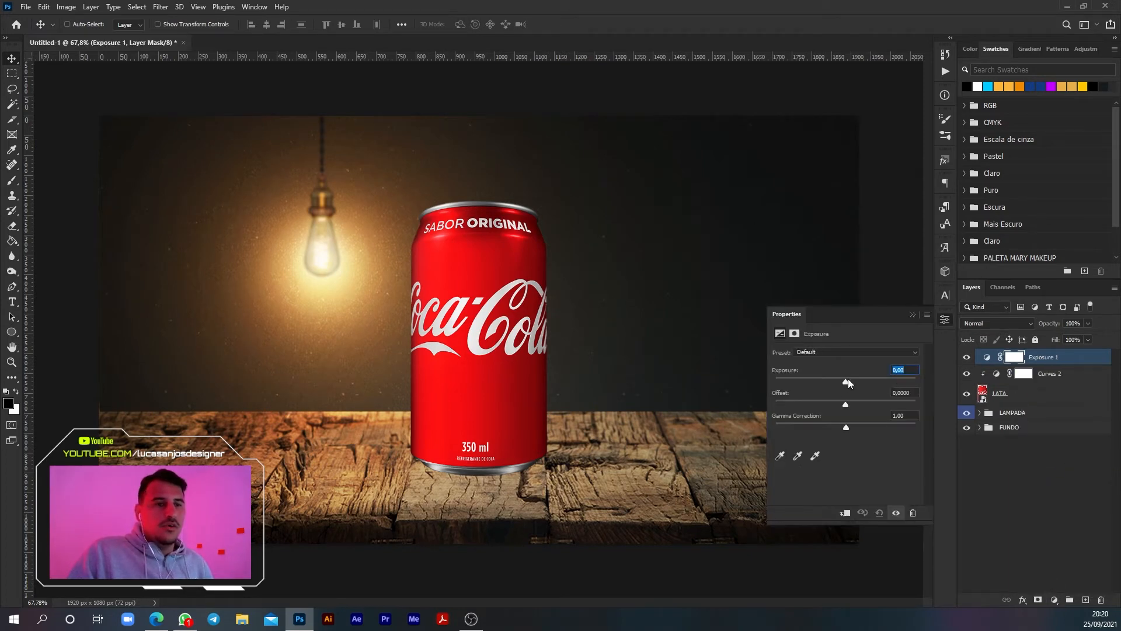
drag(848, 378, 818, 380)
drag(846, 425, 849, 425)
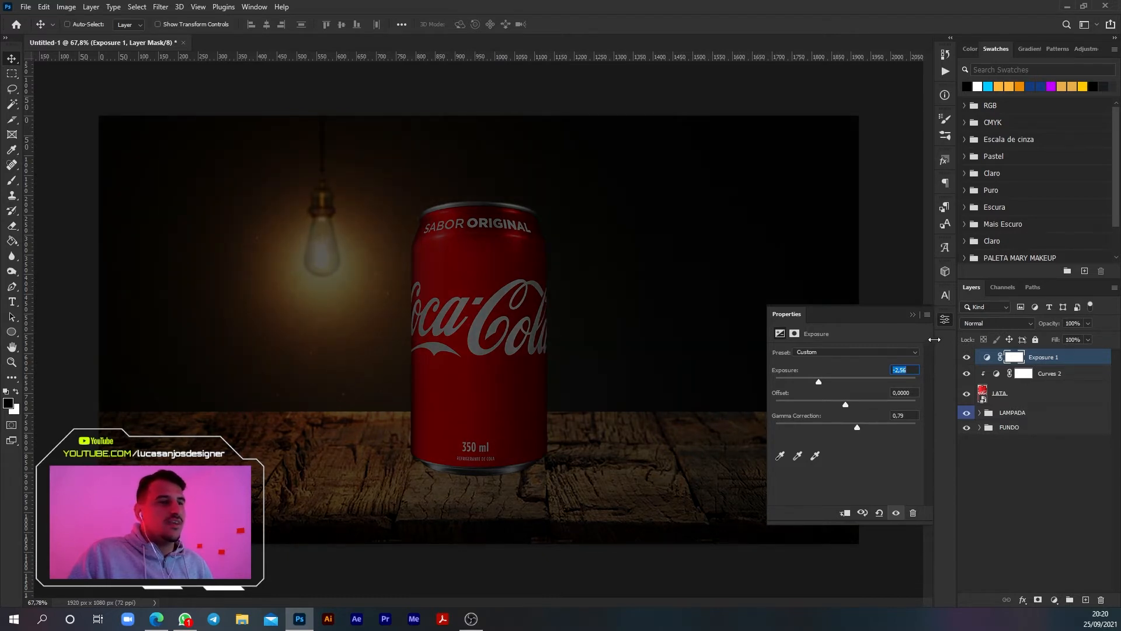
click(945, 319)
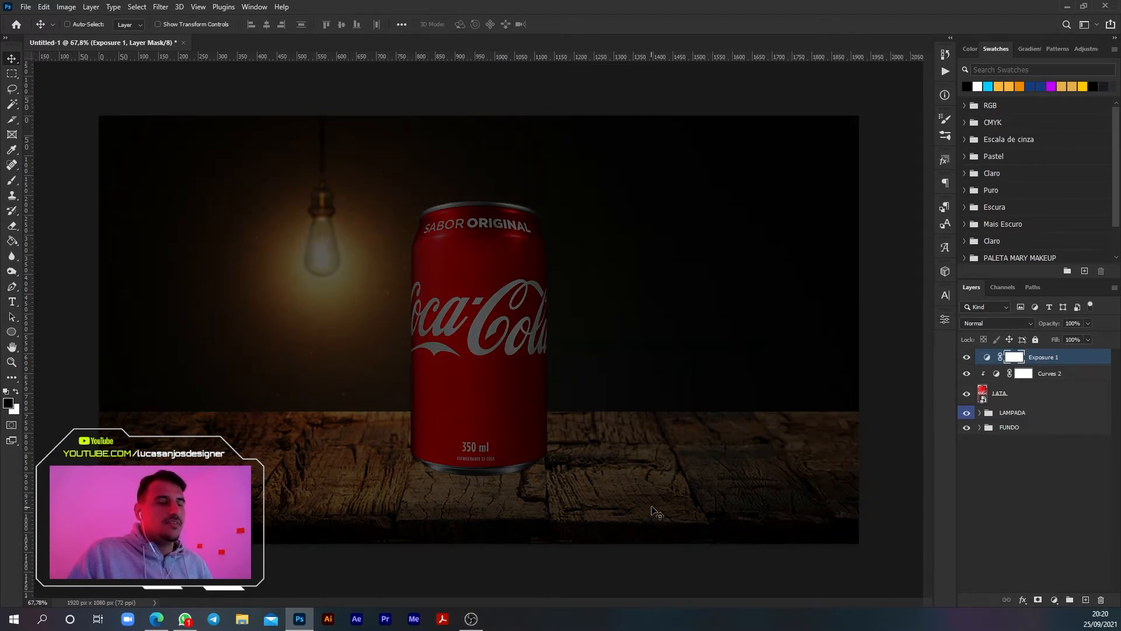
alt+click(993, 362)
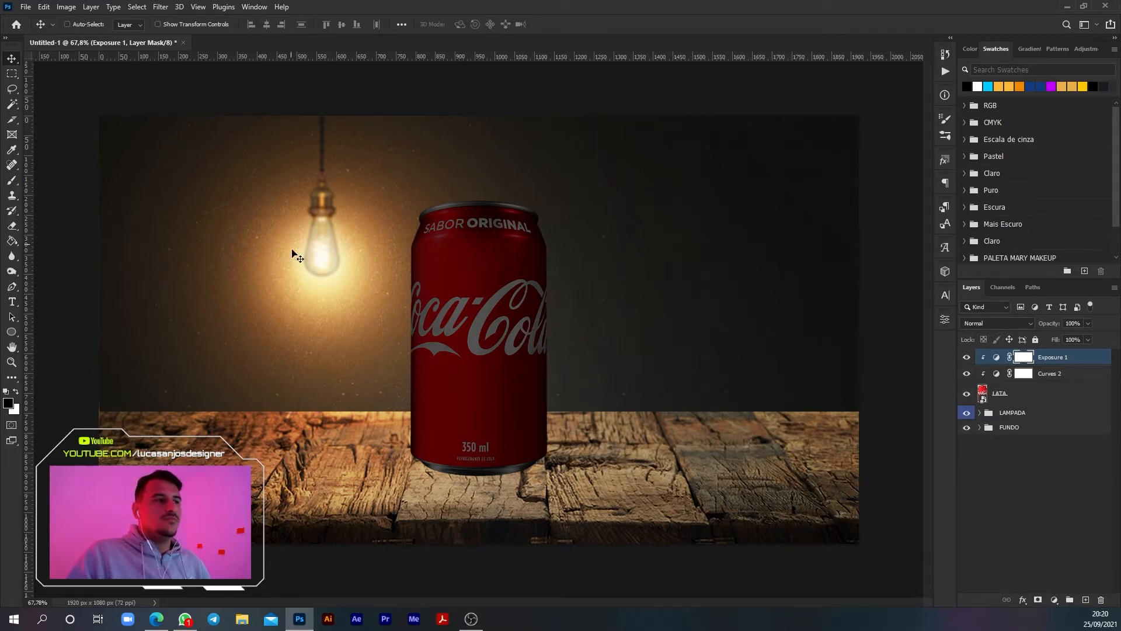
Add a second Exposure adjustment above Exposure 1 with exposure +4.67, and clip it to the can.
click(1053, 601)
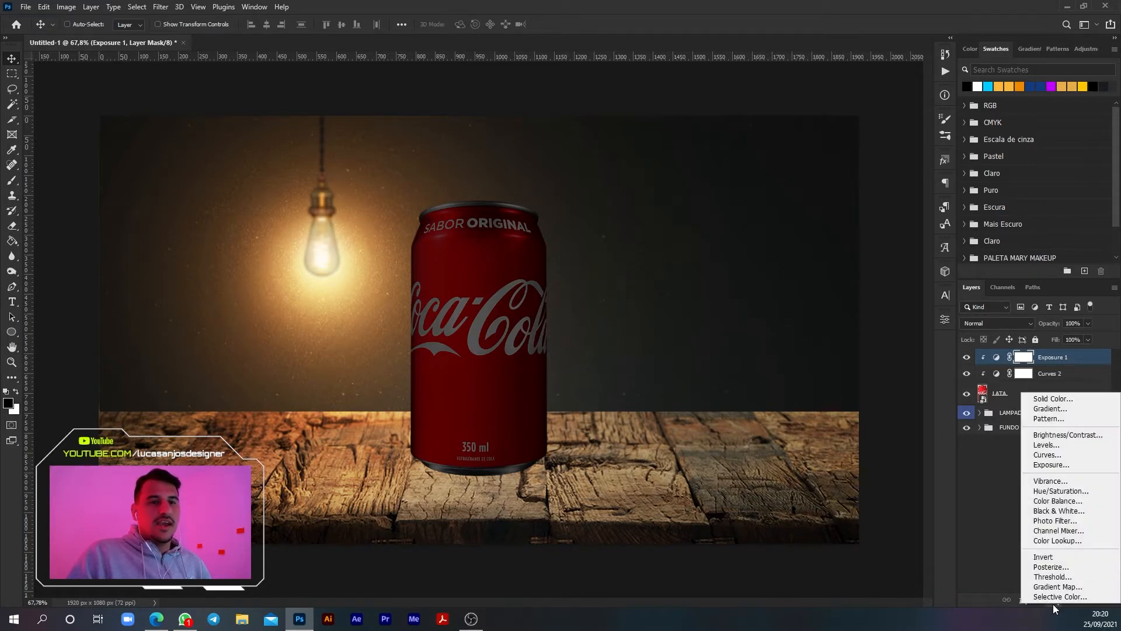
click(1049, 466)
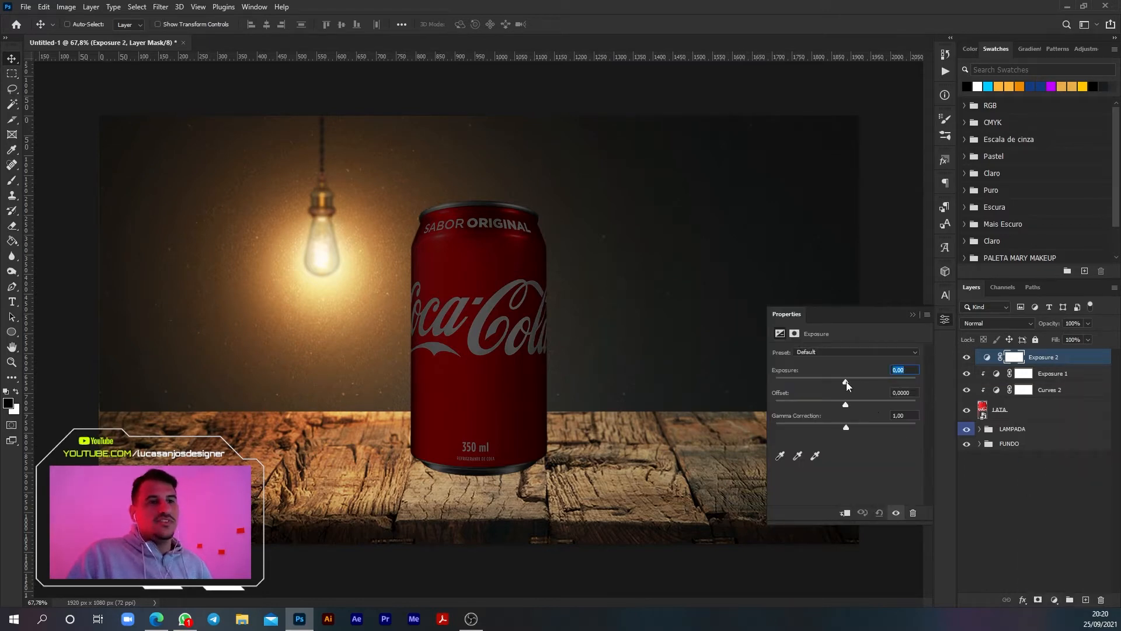
drag(846, 381, 889, 390)
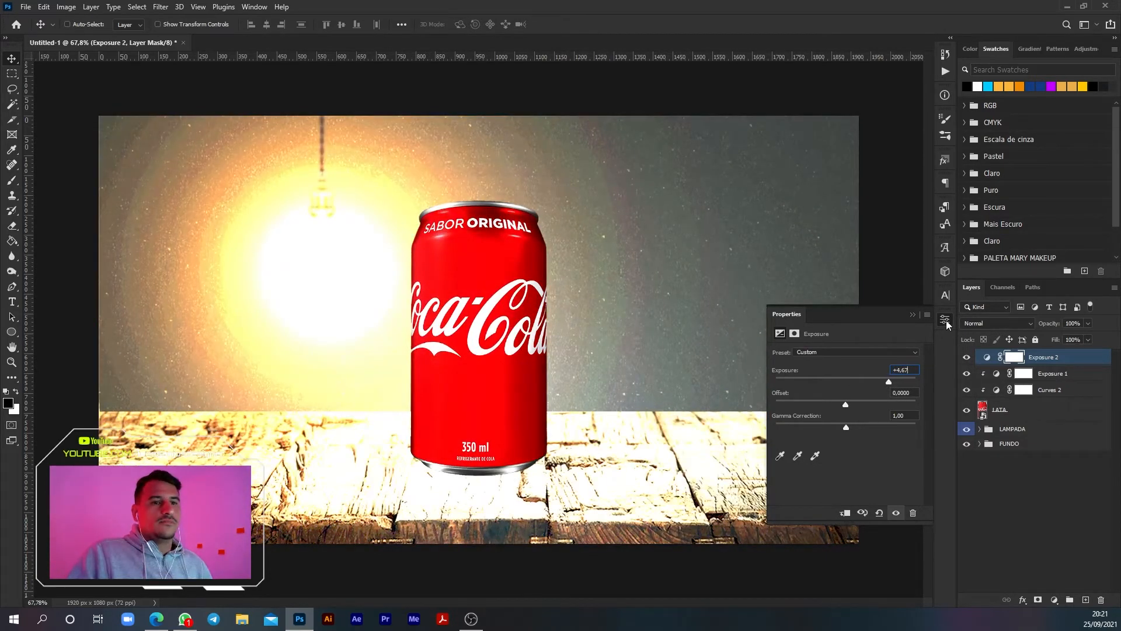
click(945, 319)
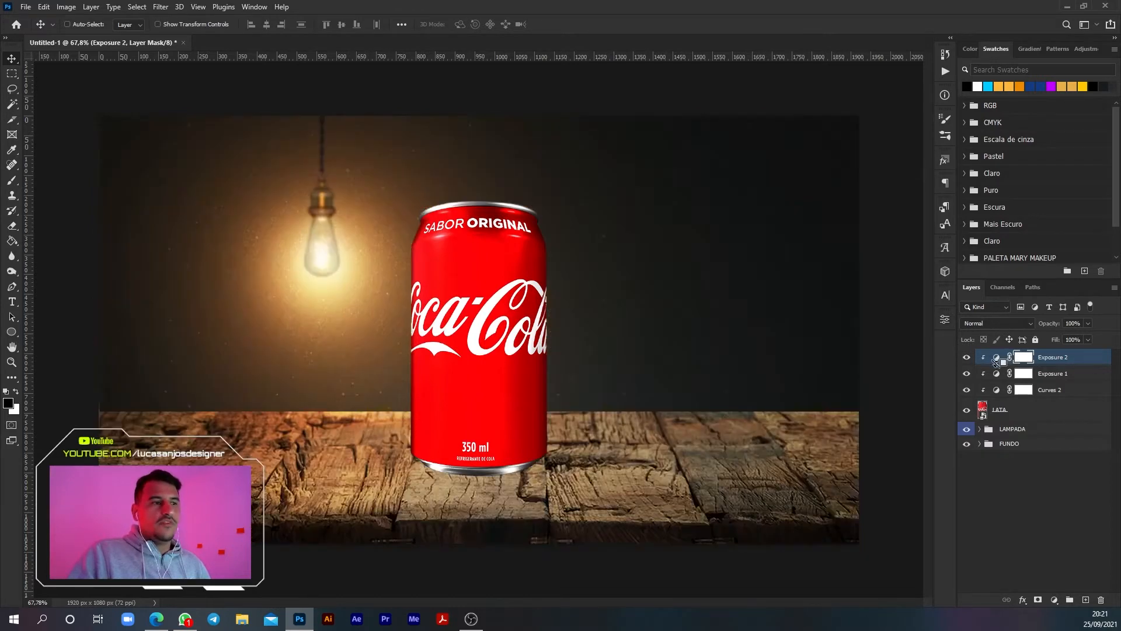
alt+click(1004, 365)
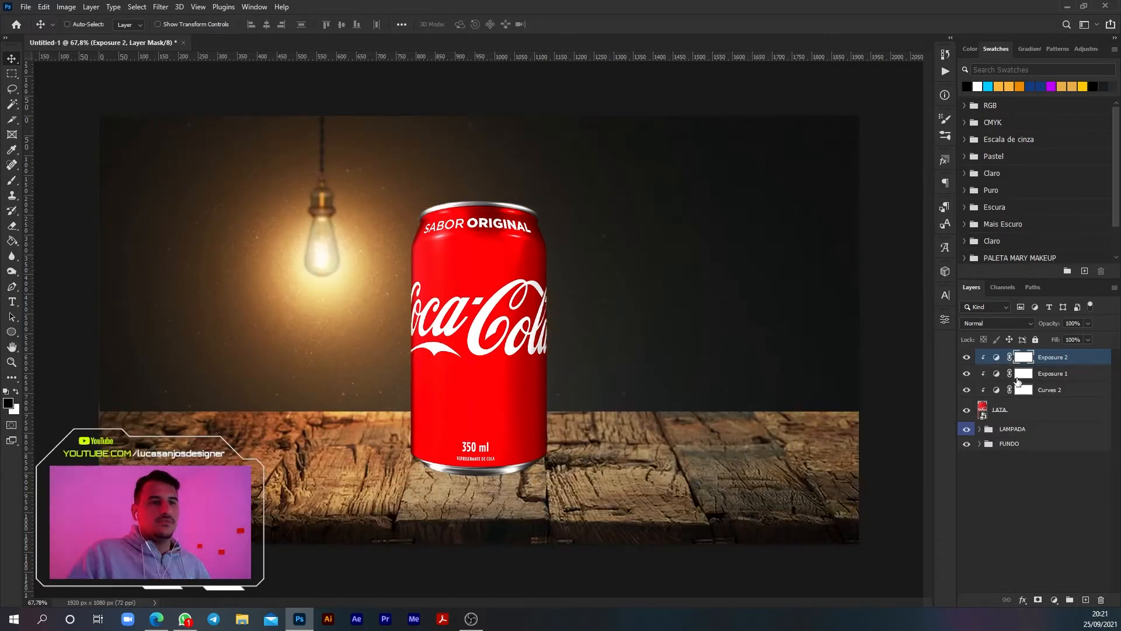
Invert the Exposure 2 layer mask to black to hide the brightening on the can.
click(997, 358)
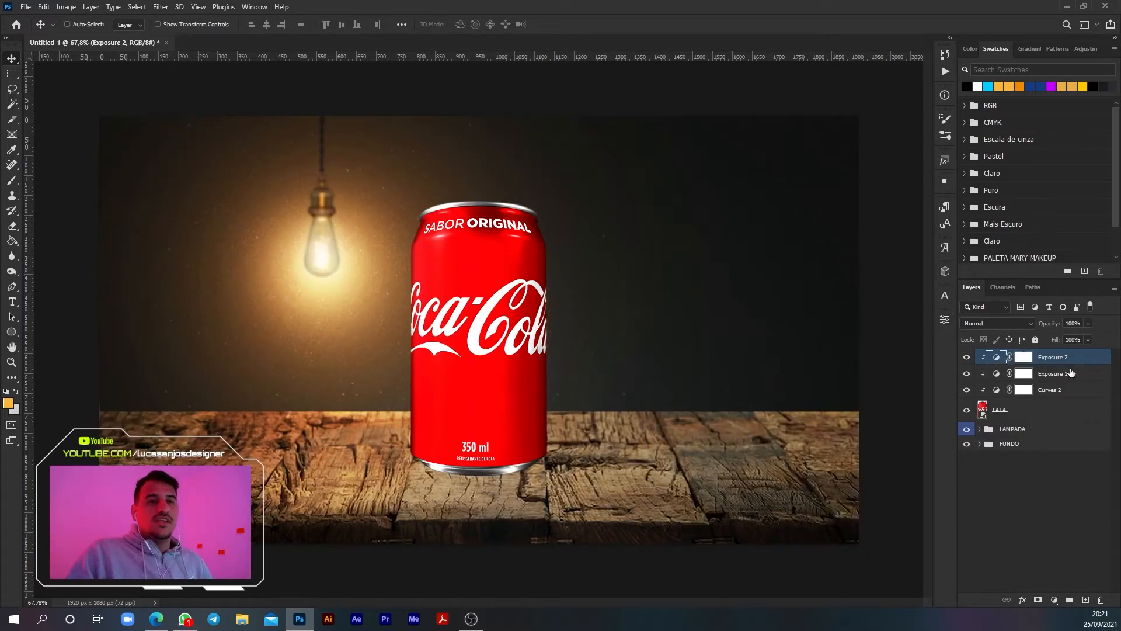
click(1022, 359)
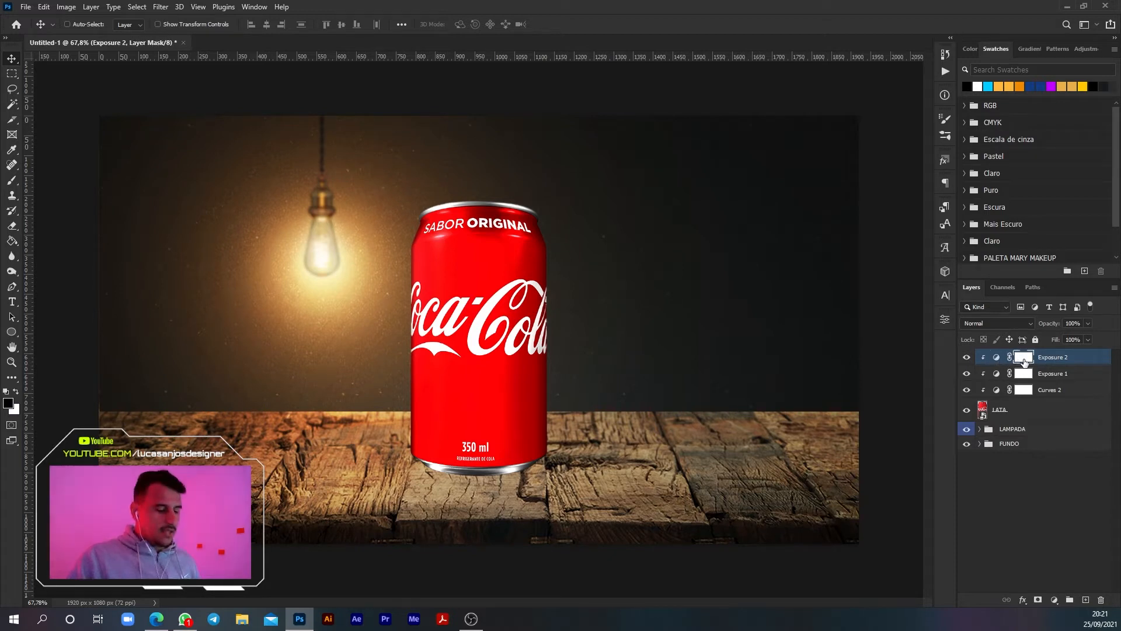
key(ctrl+i)
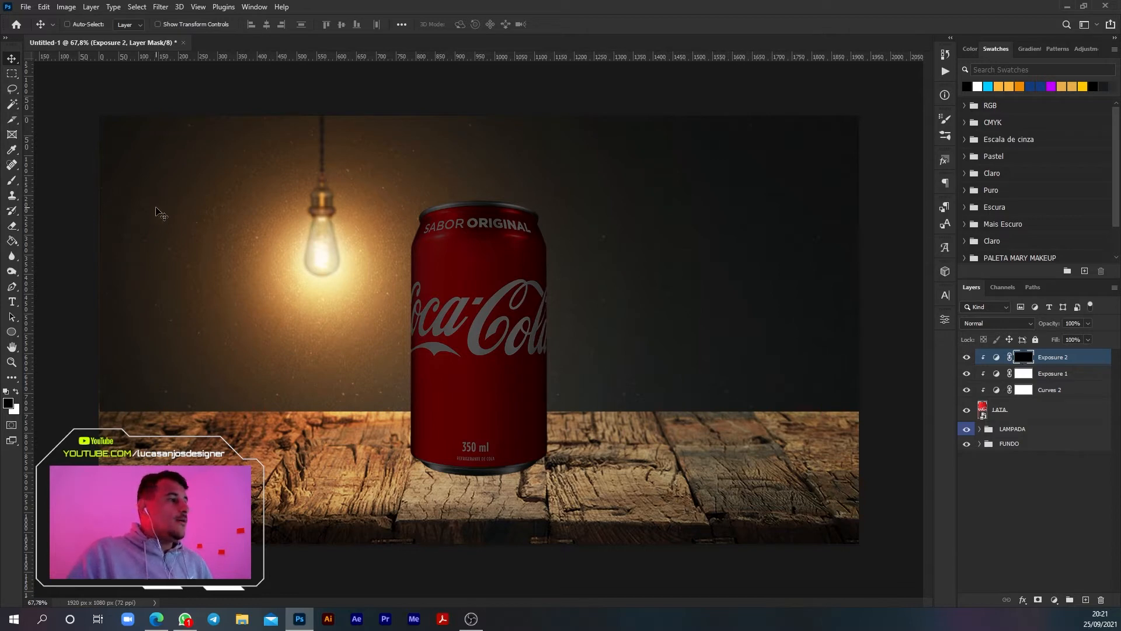
Activate the Brush with a soft round tip at 0% hardness and set its flow to 50%.
click(13, 182)
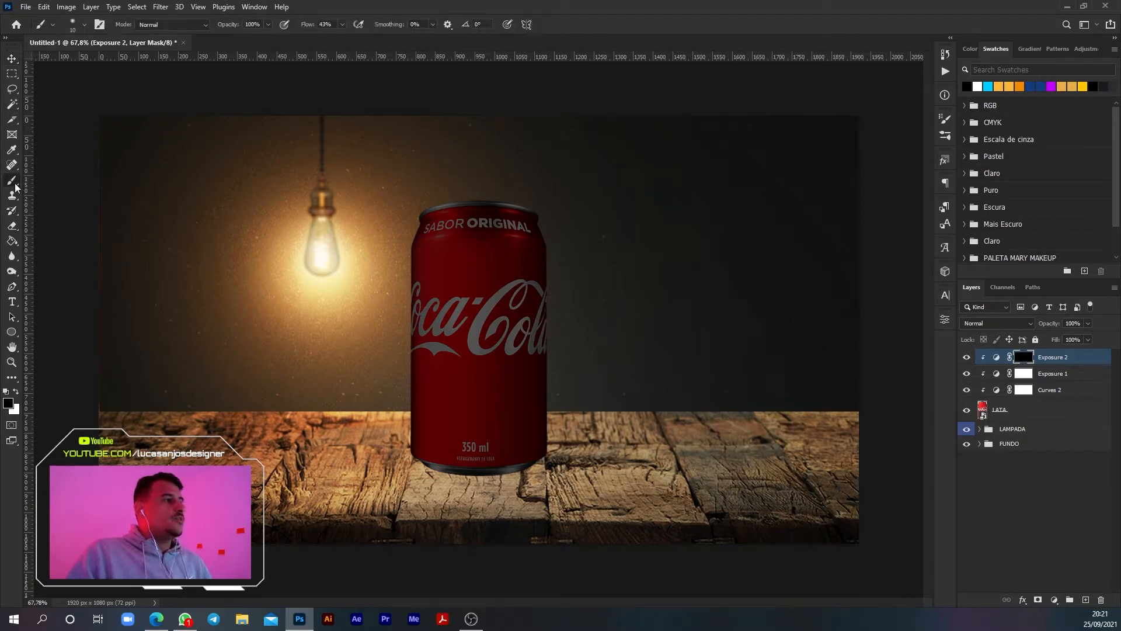
click(64, 182)
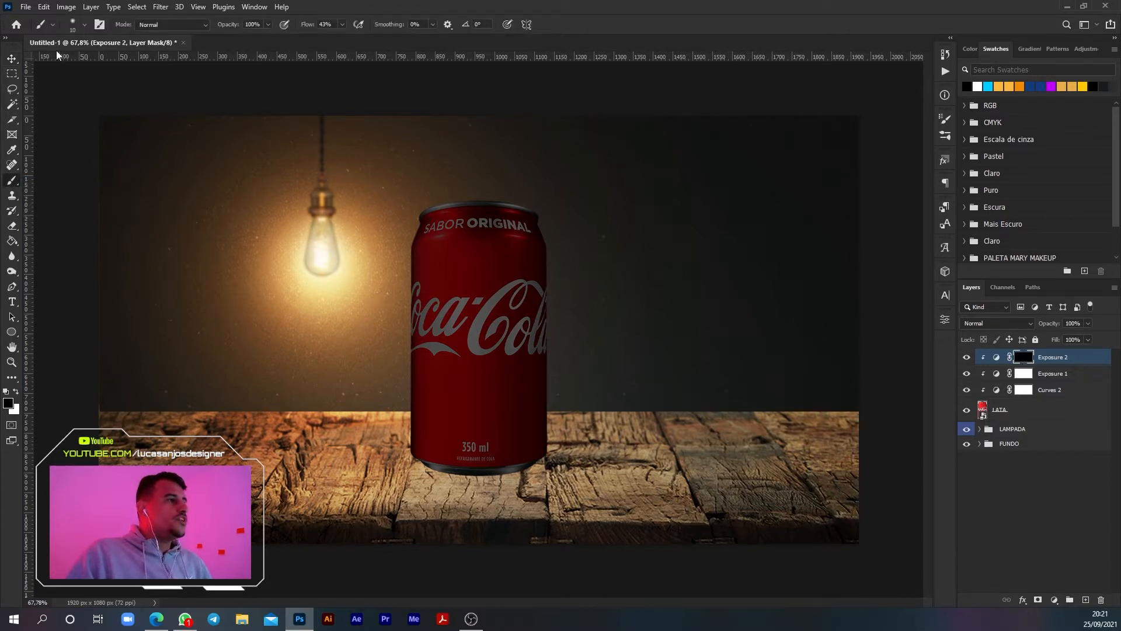
click(76, 23)
click(26, 134)
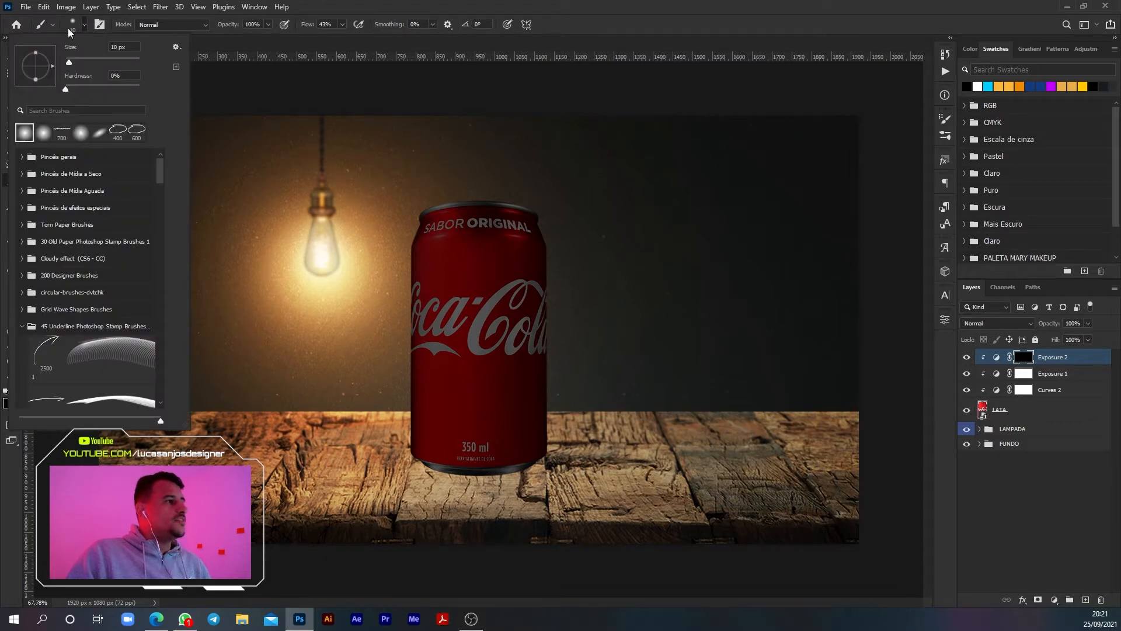
click(85, 27)
click(83, 23)
click(88, 26)
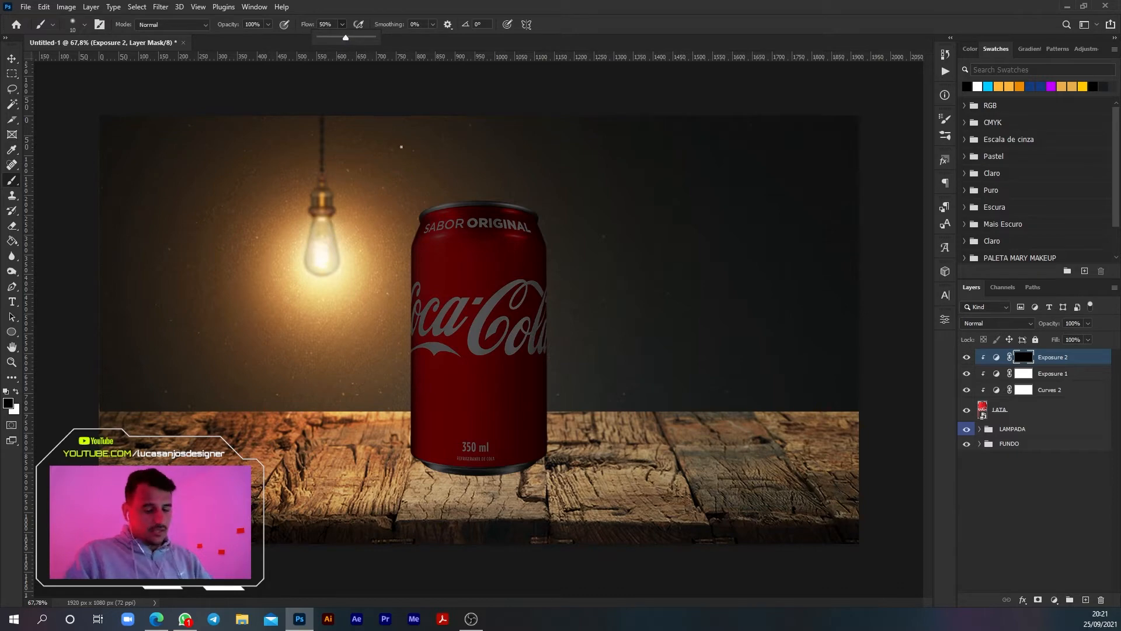
Set the brush size to 50 px for the can's edge and the foreground color to white.
key(bracketright)
key(bracketright)
key(bracketright)
key(bracketright)
key(bracketright)
key(bracketright)
key(bracketright)
key(bracketright)
key(bracketright)
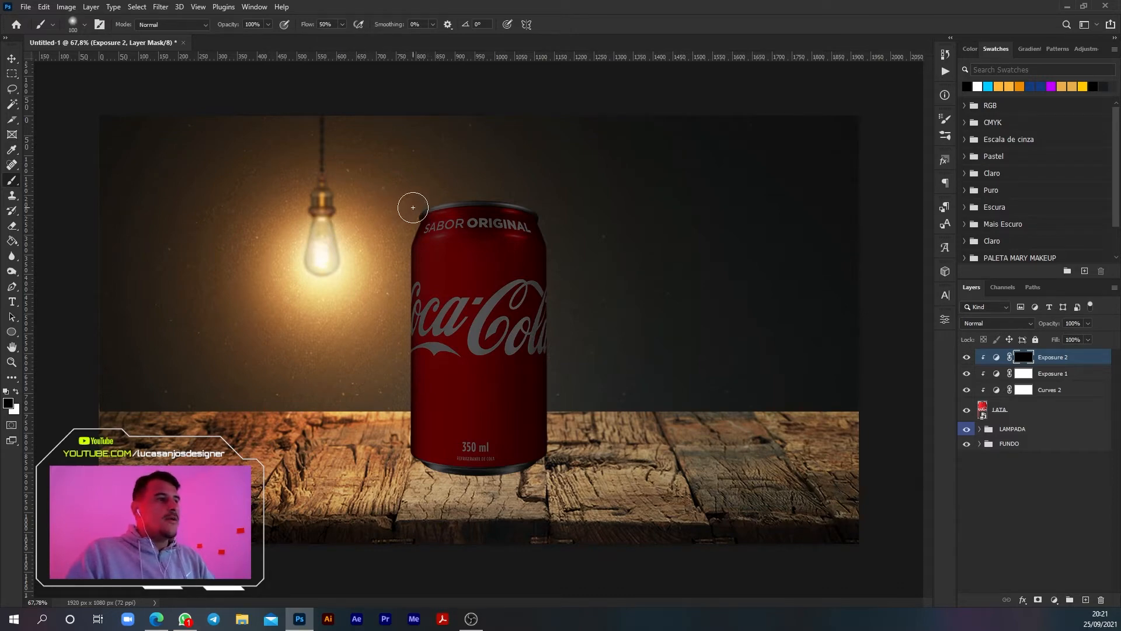
scroll(405, 253, up, 5)
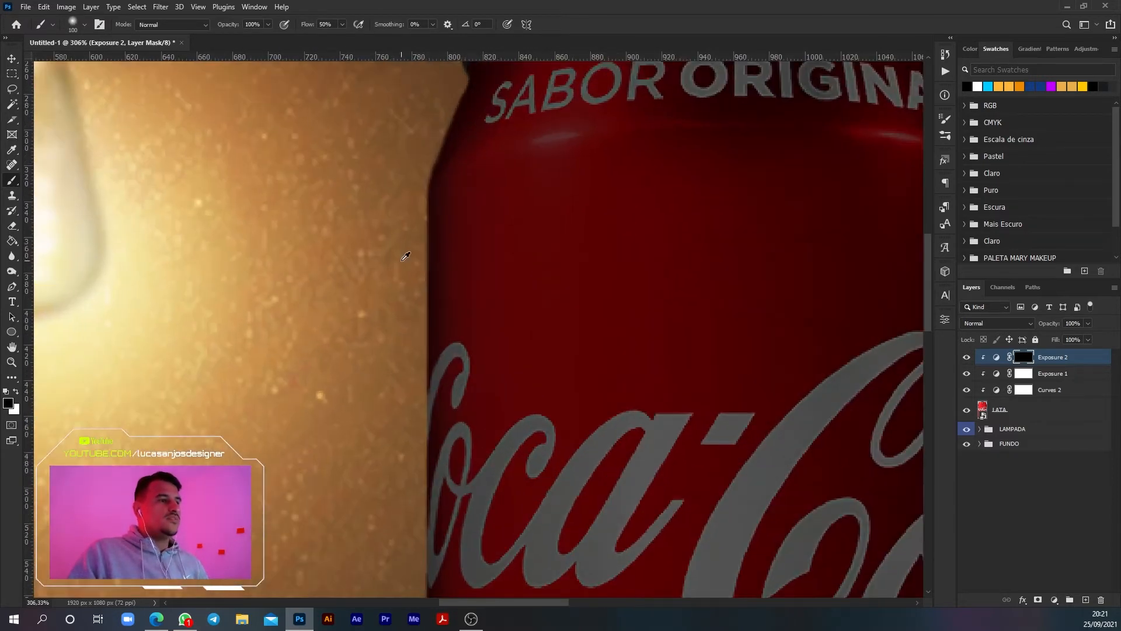
scroll(405, 253, down, 2)
drag(353, 230, 409, 346)
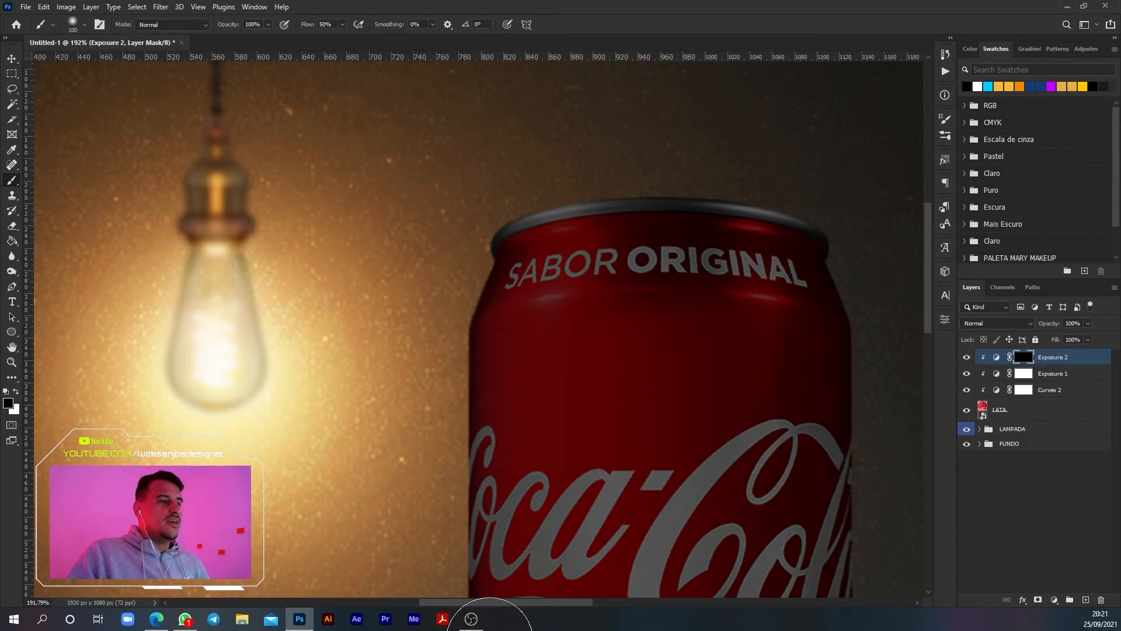
key(bracketleft)
key(bracketleft)
key(bracketleft)
key(bracketleft)
key(bracketleft)
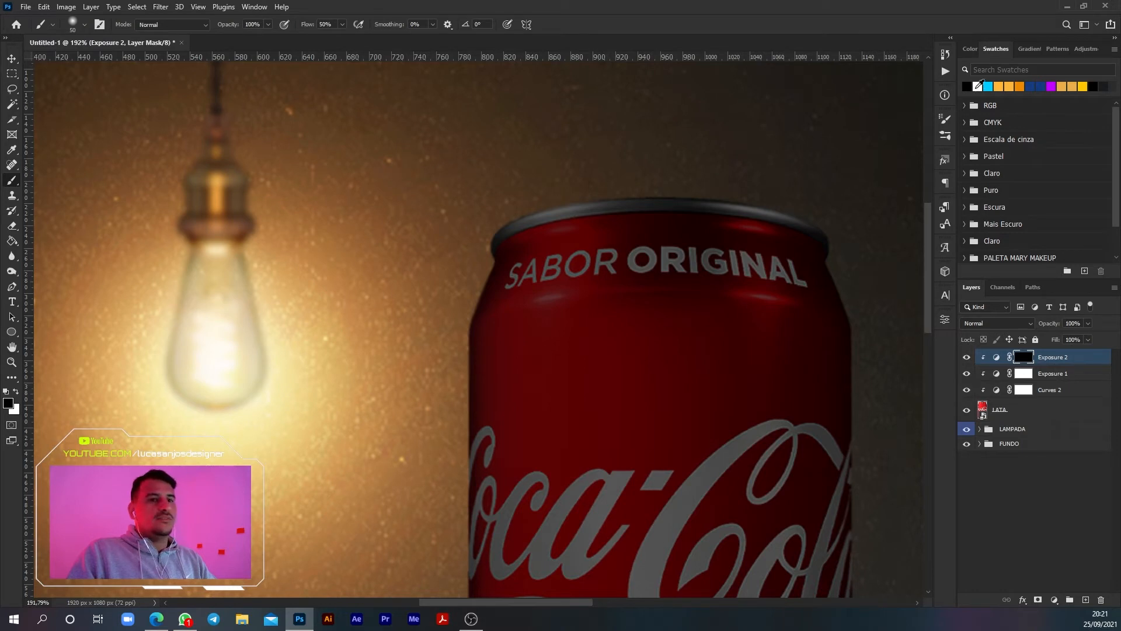
click(978, 87)
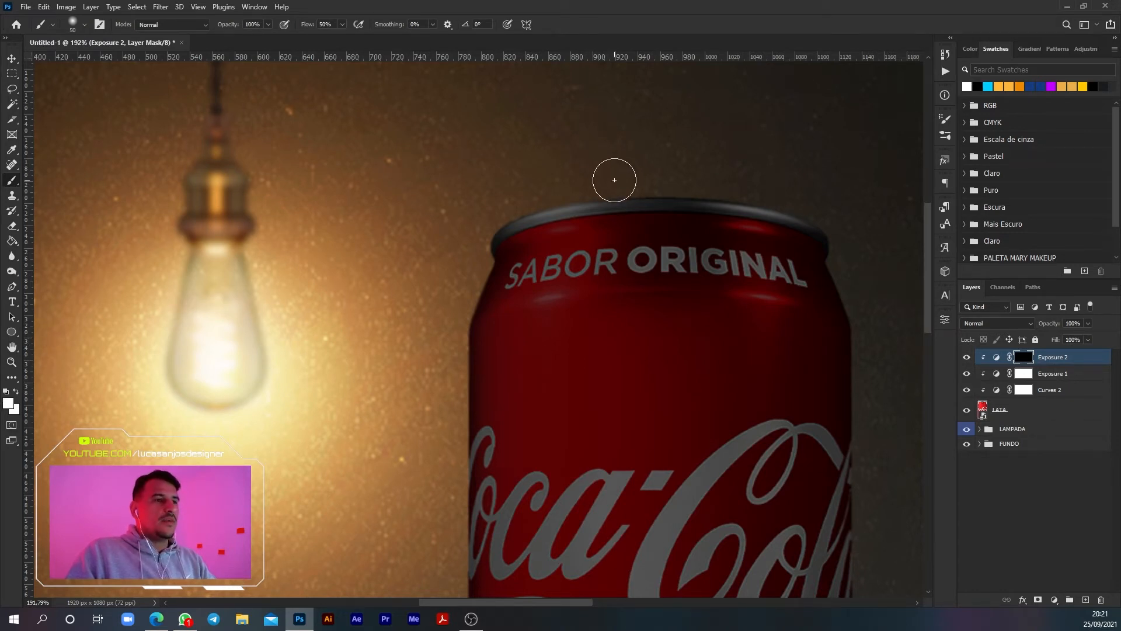
Paint white on the Exposure 2 mask along the can's rim and upper lamp-facing edge, enlarging the brush to 90 px.
key(])
key(])
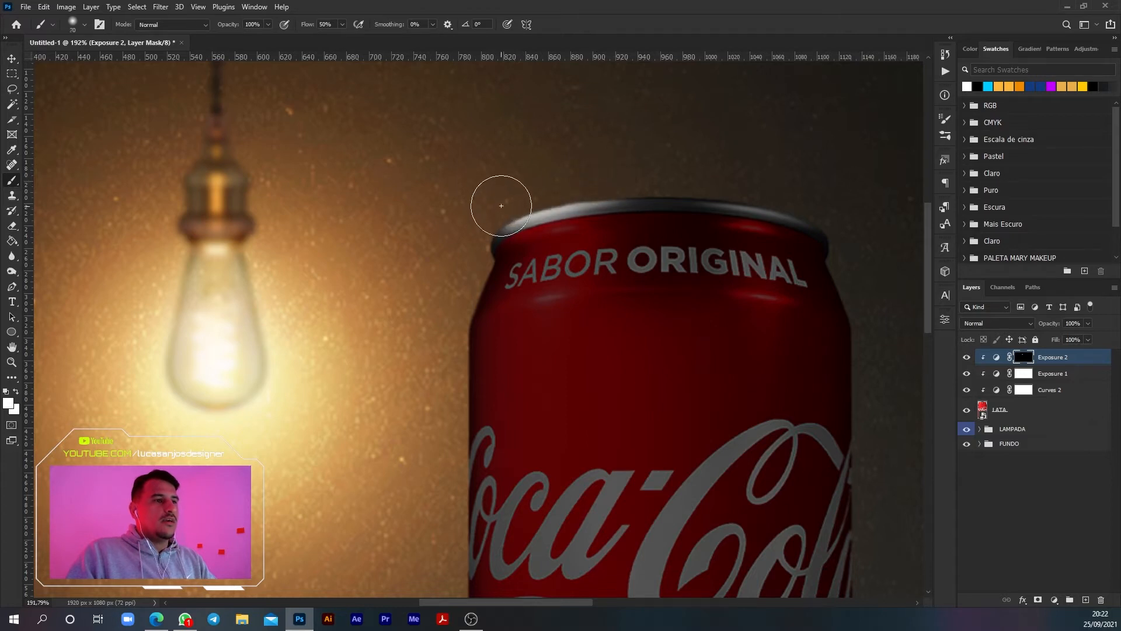
key(])
key(])
drag(430, 336, 421, 566)
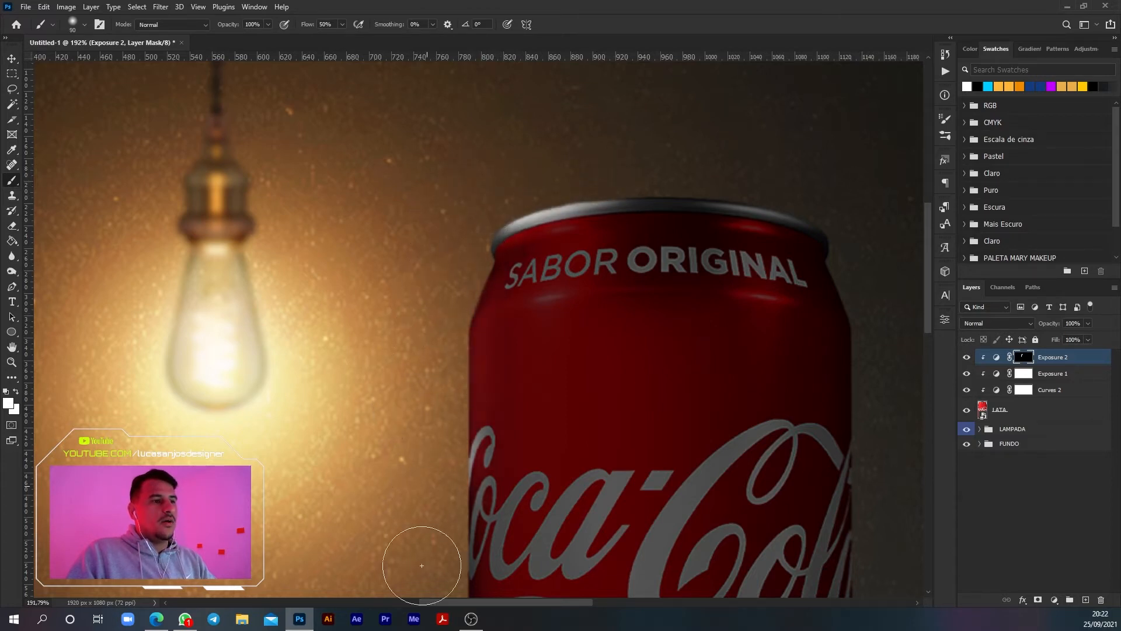
Paint more light down the can's lamp-facing side on the Exposure 2 mask, and switch to the Move tool.
alt+scroll(407, 360, down, 3)
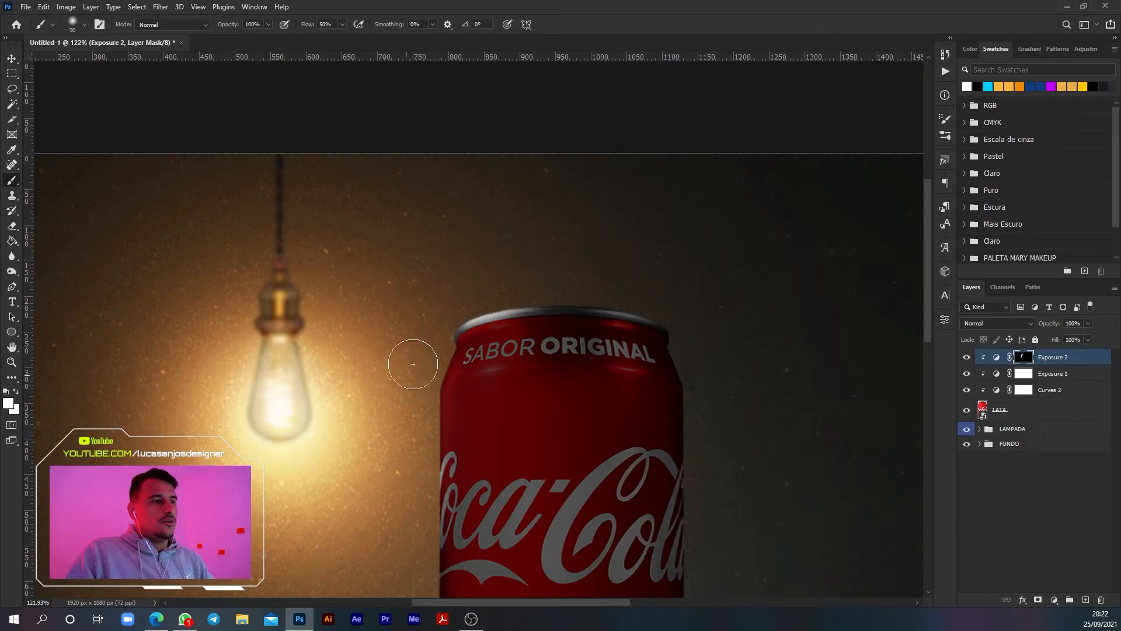
mouse_move(447, 319)
mouse_down()
mouse_move(414, 407)
mouse_move(413, 538)
mouse_up()
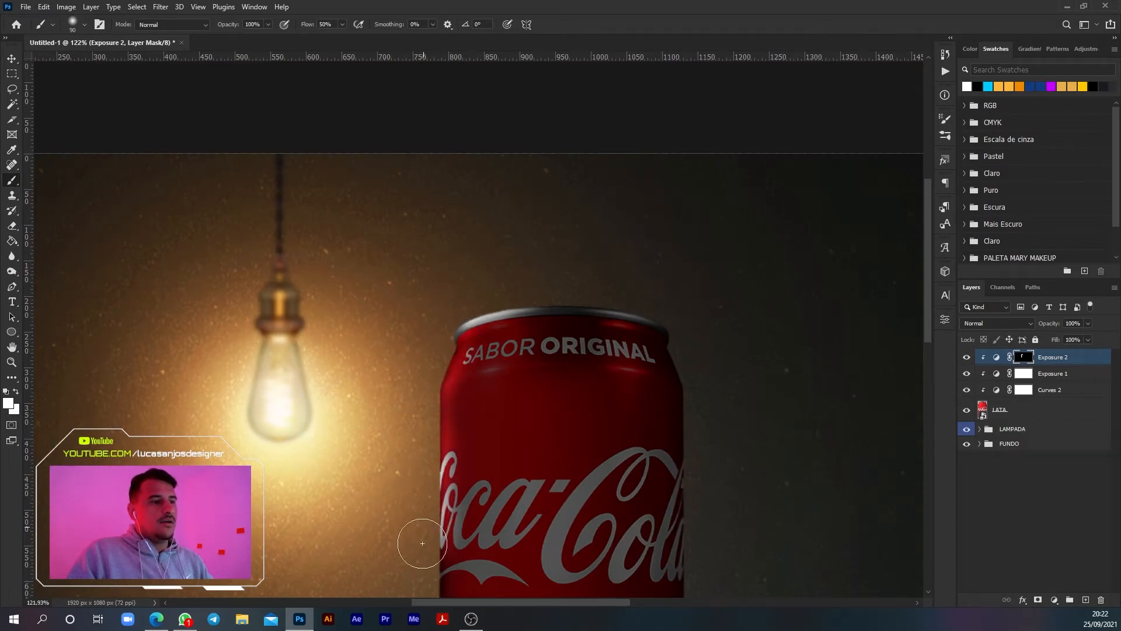
drag(472, 513, 491, 299)
drag(449, 342, 433, 426)
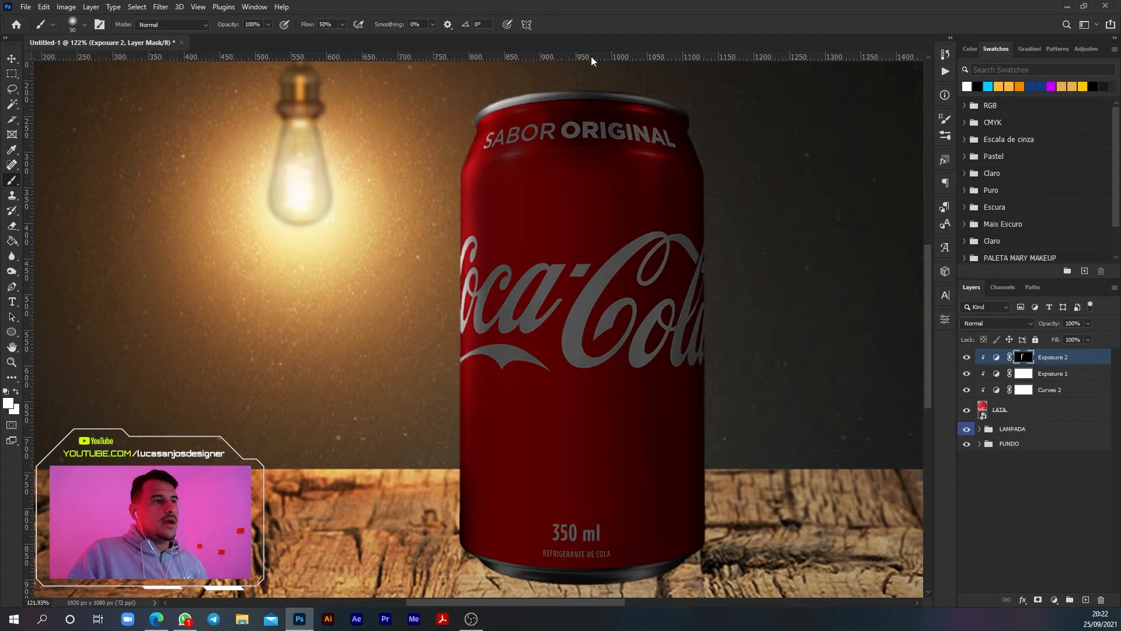
click(12, 59)
scroll(587, 318, down, 3)
scroll(586, 318, down, 2)
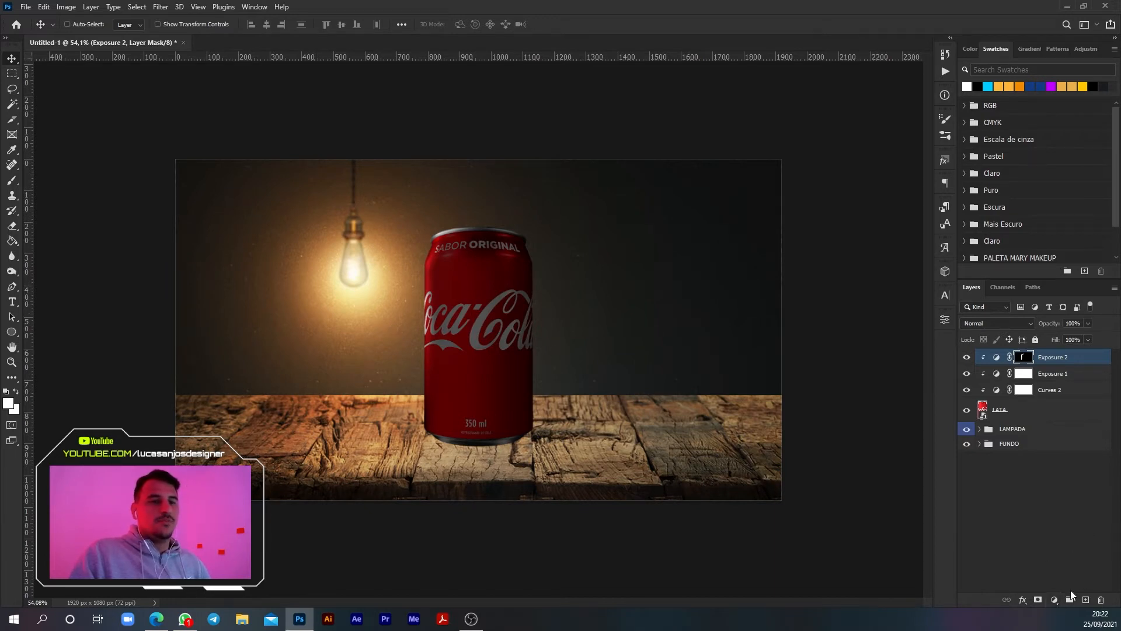
Add a bright orange Solid Color fill layer above Exposure 2 and set its blend mode to Linear Dodge (Add).
click(1054, 600)
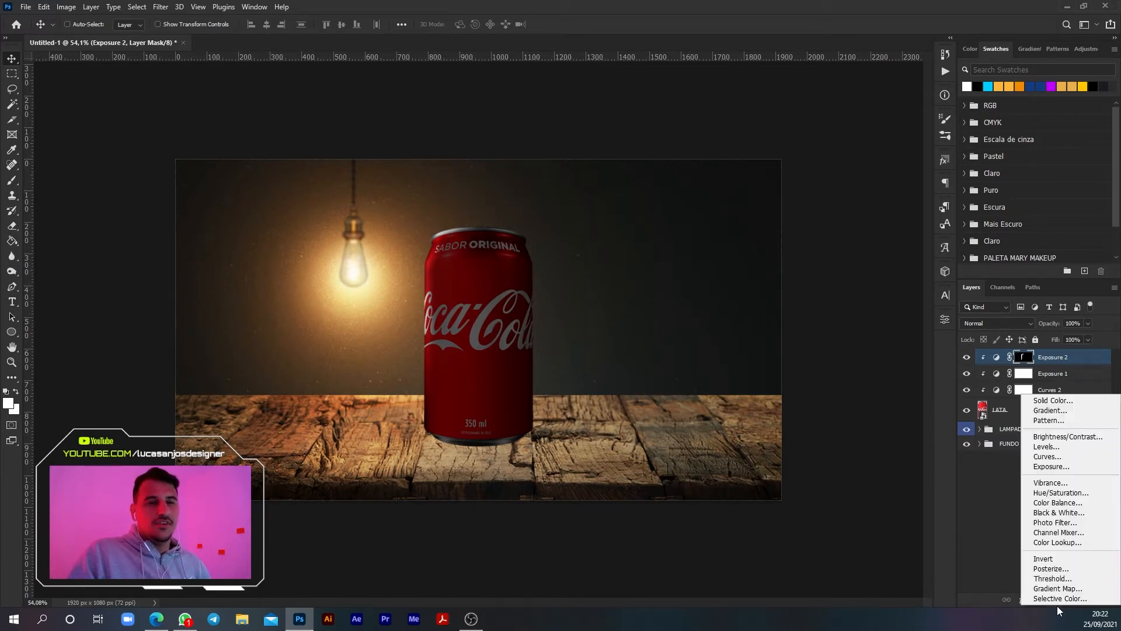
click(1071, 400)
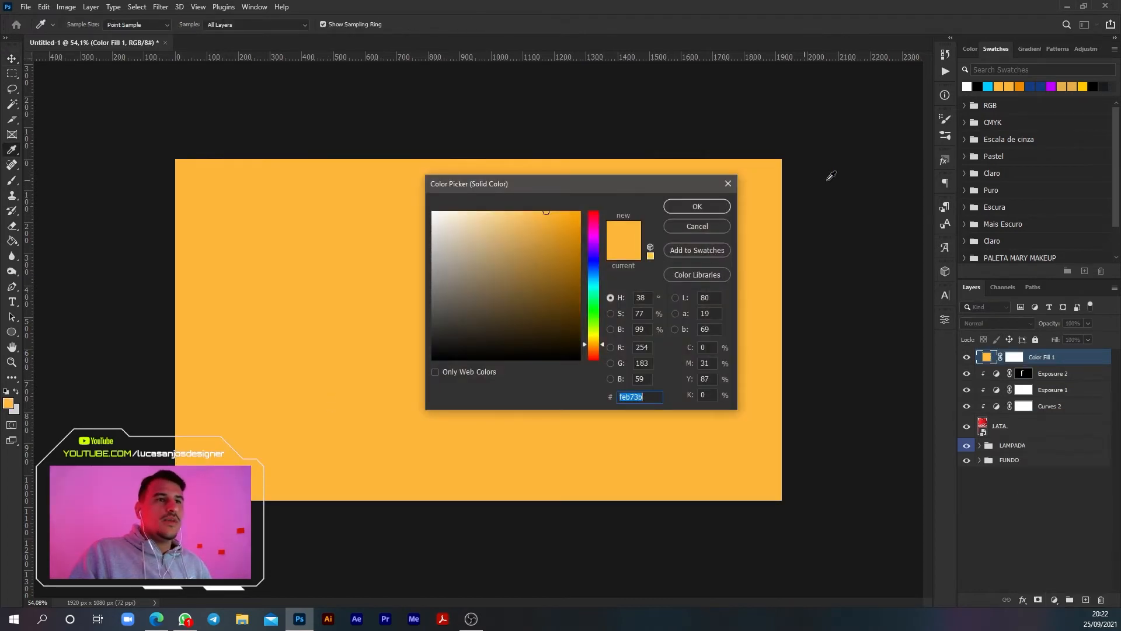
click(996, 89)
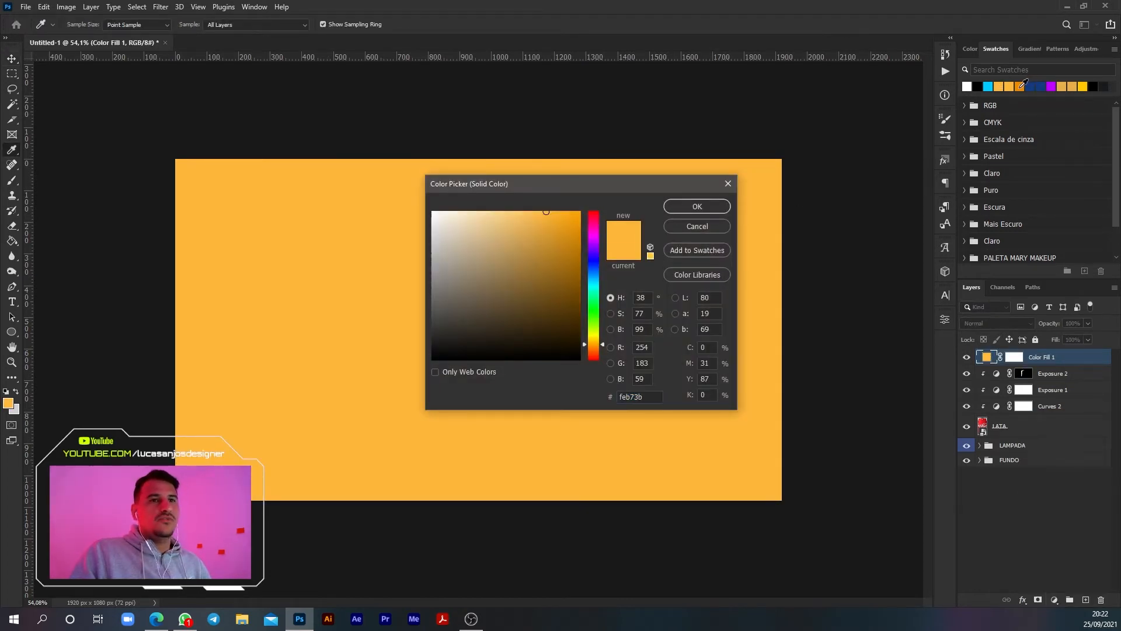
click(1019, 86)
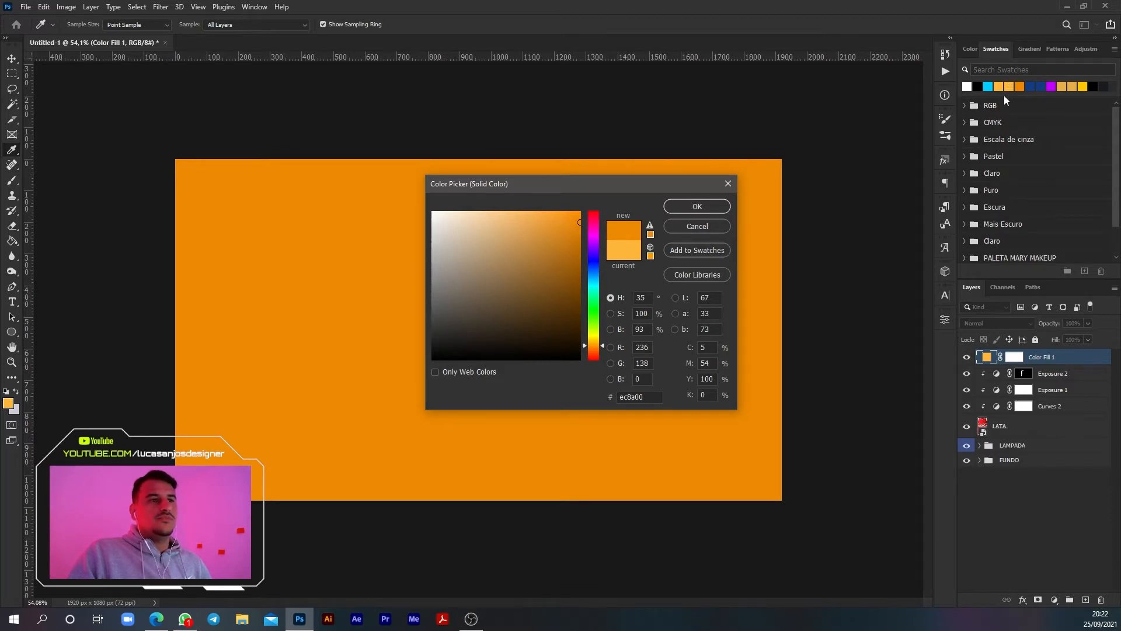
click(582, 218)
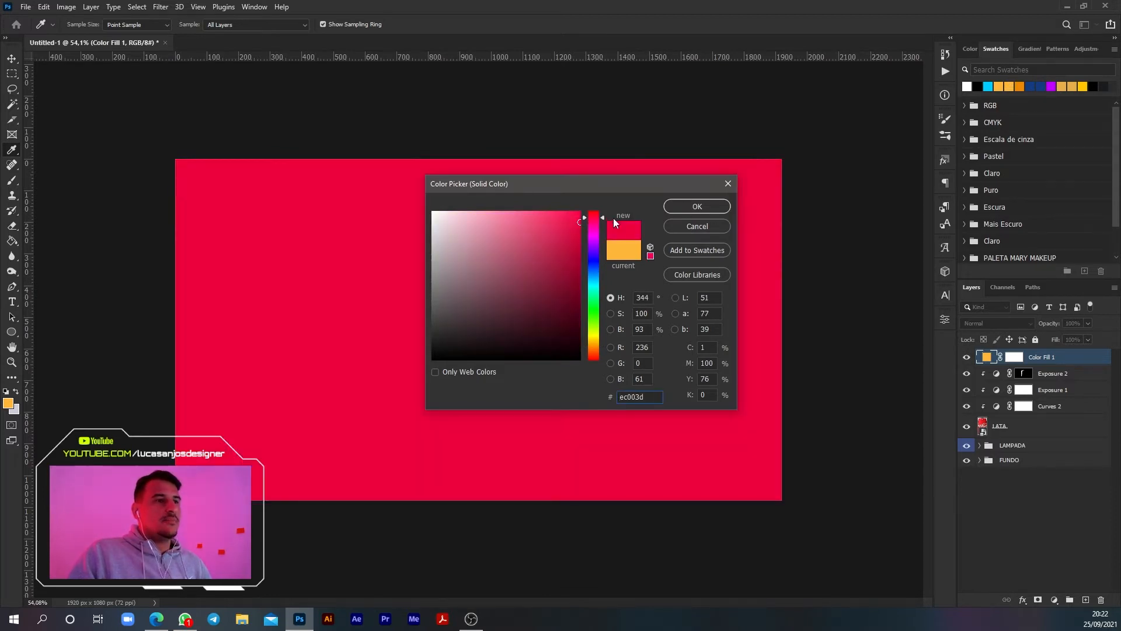
click(1018, 87)
click(579, 216)
drag(579, 217, 563, 203)
click(686, 205)
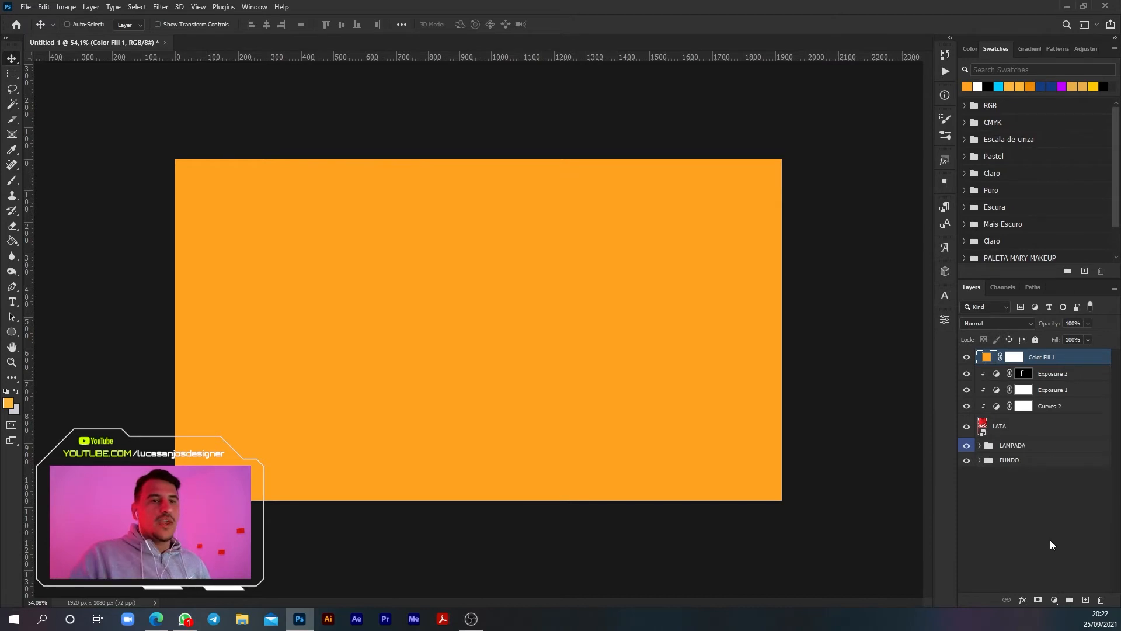
click(989, 323)
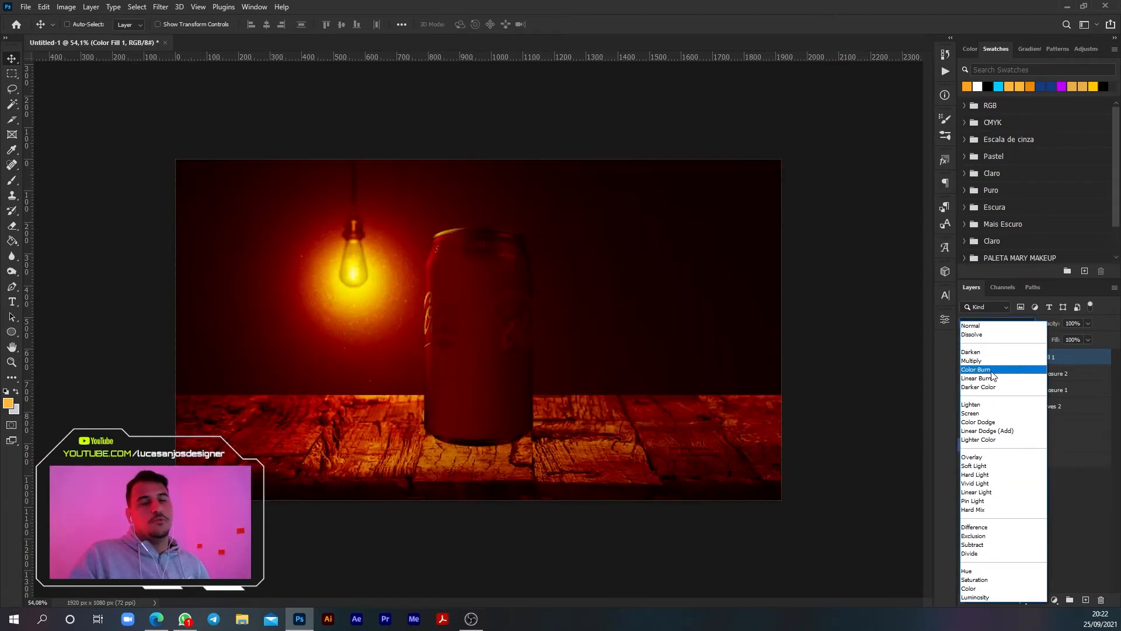
click(988, 431)
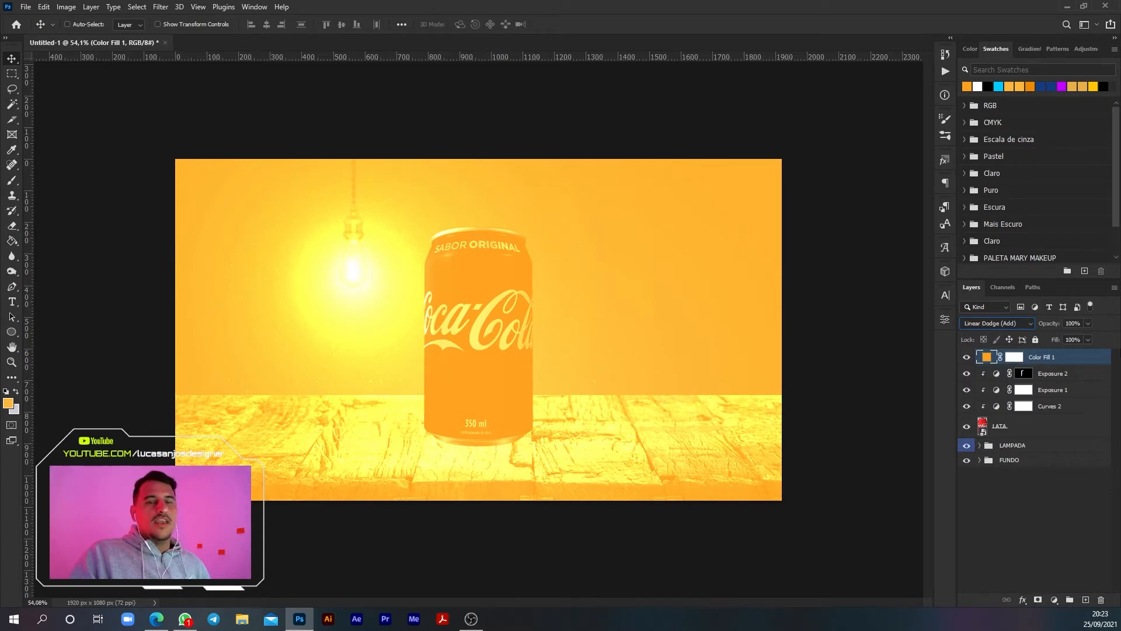
Invert the Color Fill 1 layer mask to black and activate the Brush tool.
click(1016, 359)
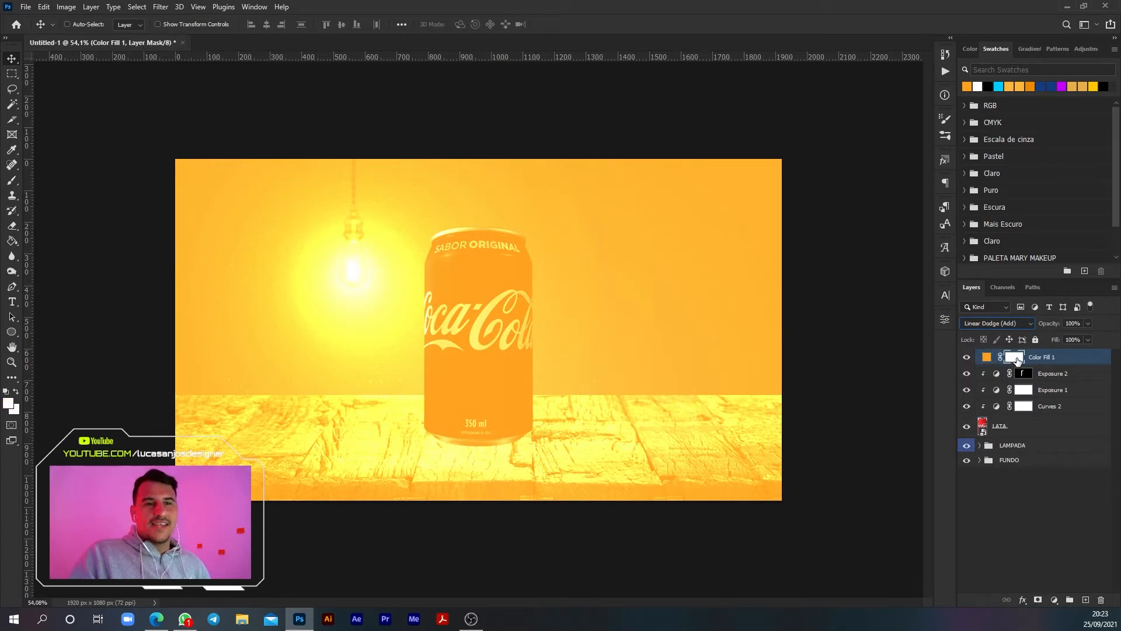
click(985, 361)
click(1014, 357)
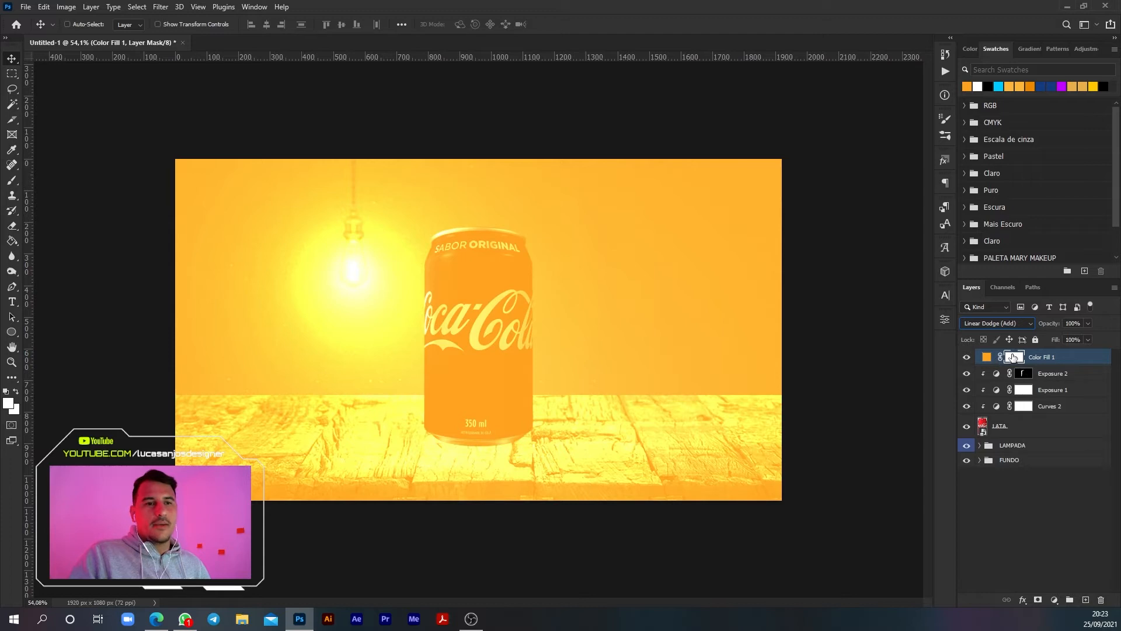
key(ctrl+i)
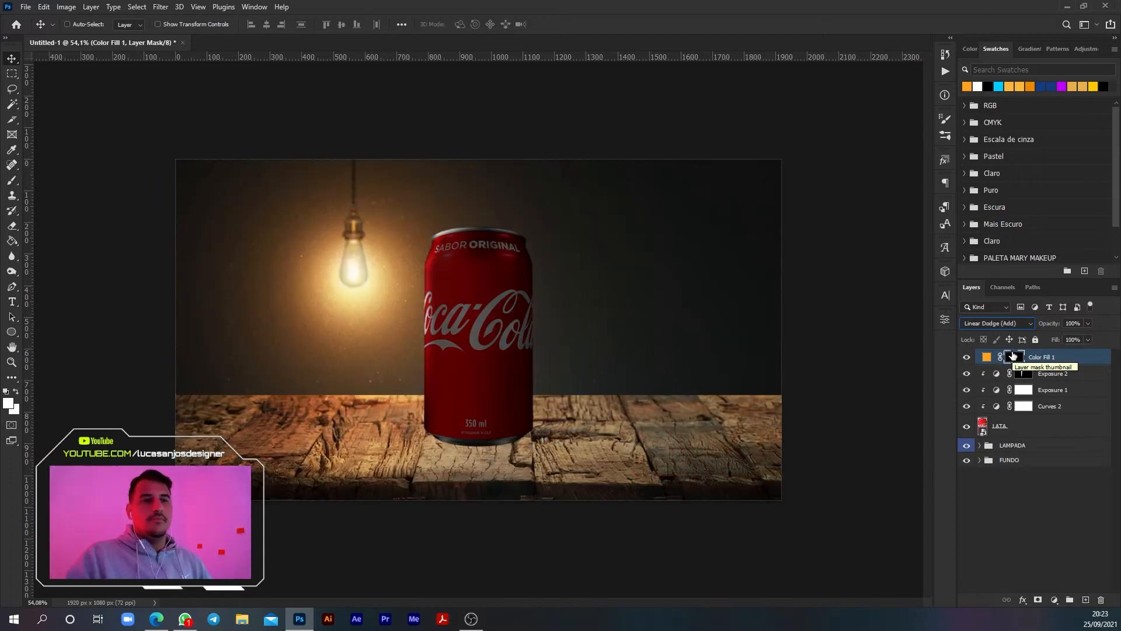
click(13, 182)
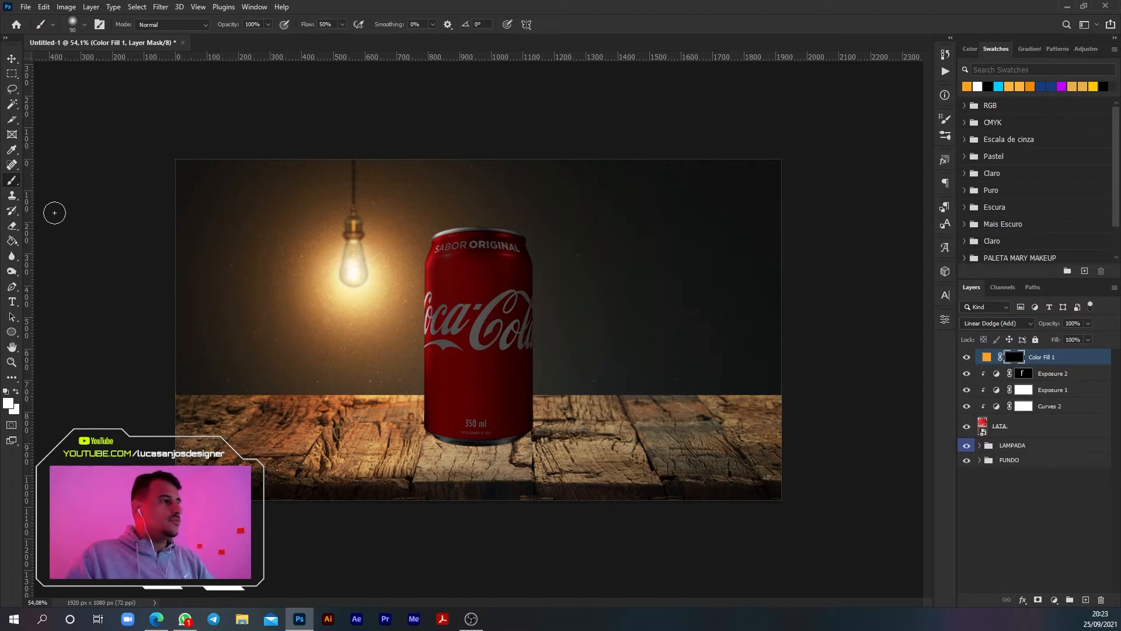
Set the Brush tool to 700 px with 18% flow for painting on the Color Fill 1 mask.
right_click(14, 183)
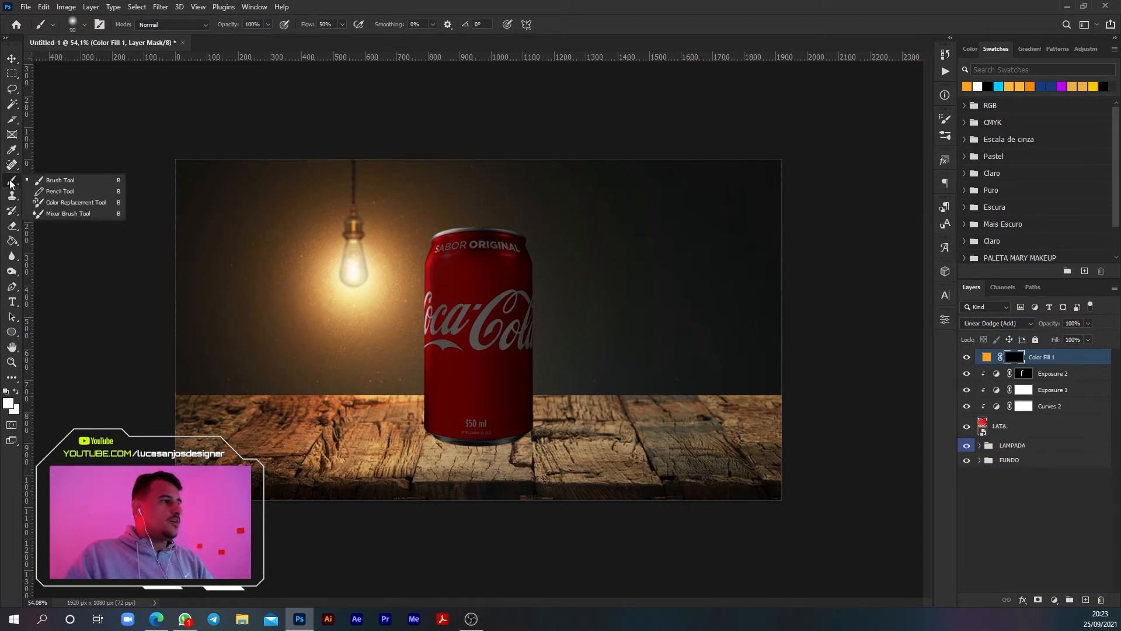
click(10, 184)
key(bracketright)
key(bracketright)
key(bracketright)
key(bracketright)
key(bracketright)
key(bracketright)
key(bracketright)
key(bracketright)
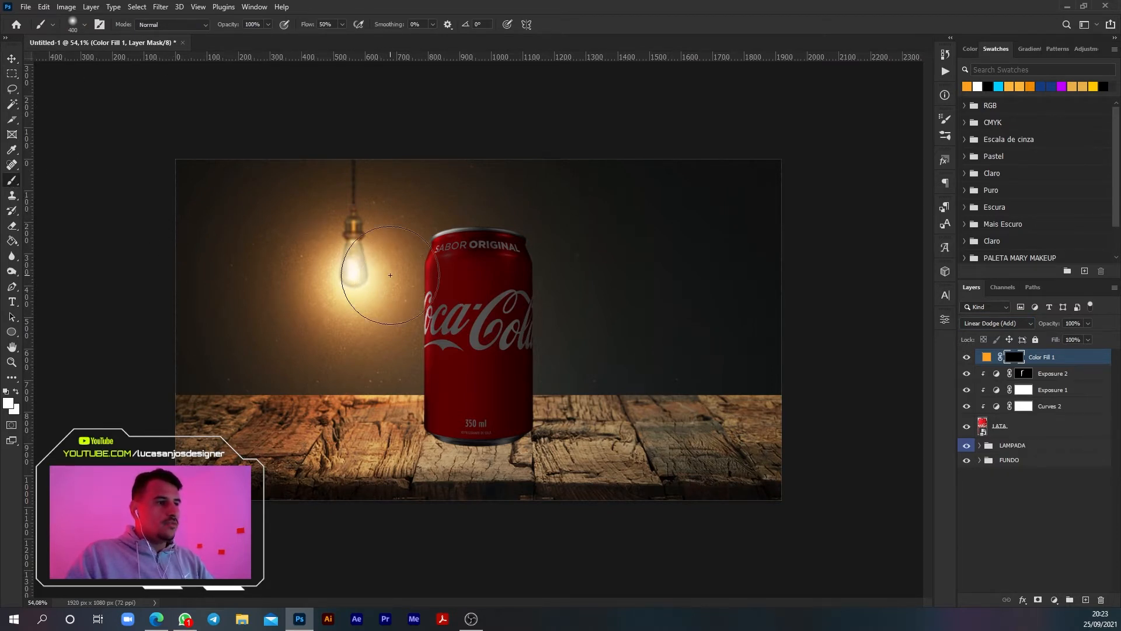
key(bracketright)
key(bracketright)
key(bracketright)
key(bracketright)
key(bracketright)
key(bracketleft)
key(bracketleft)
key(bracketleft)
key(bracketleft)
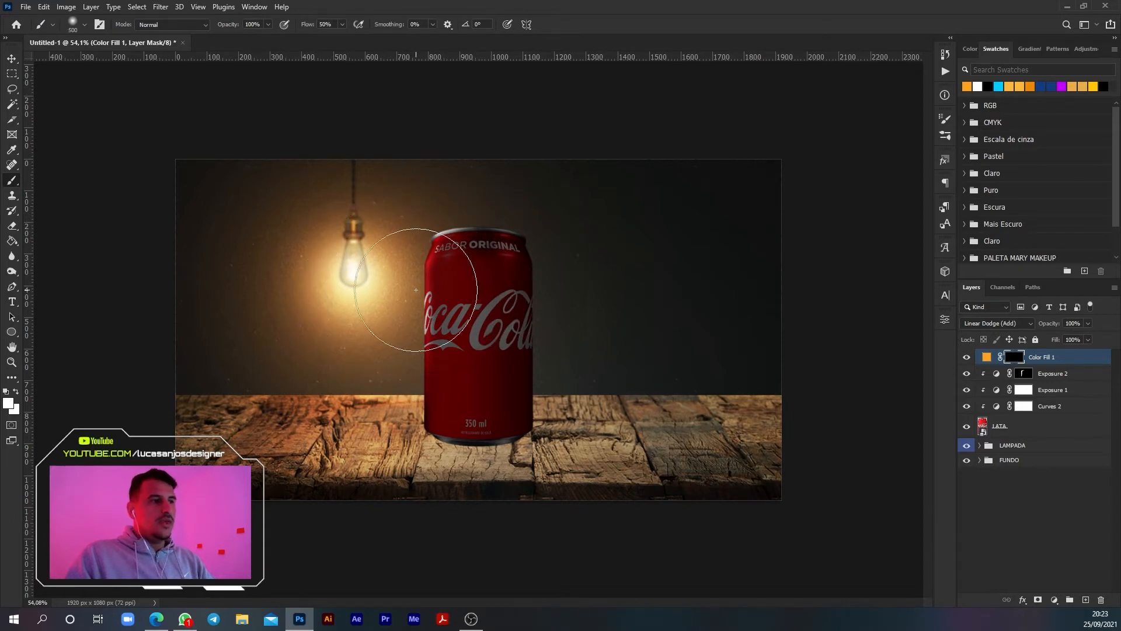
key(bracketleft)
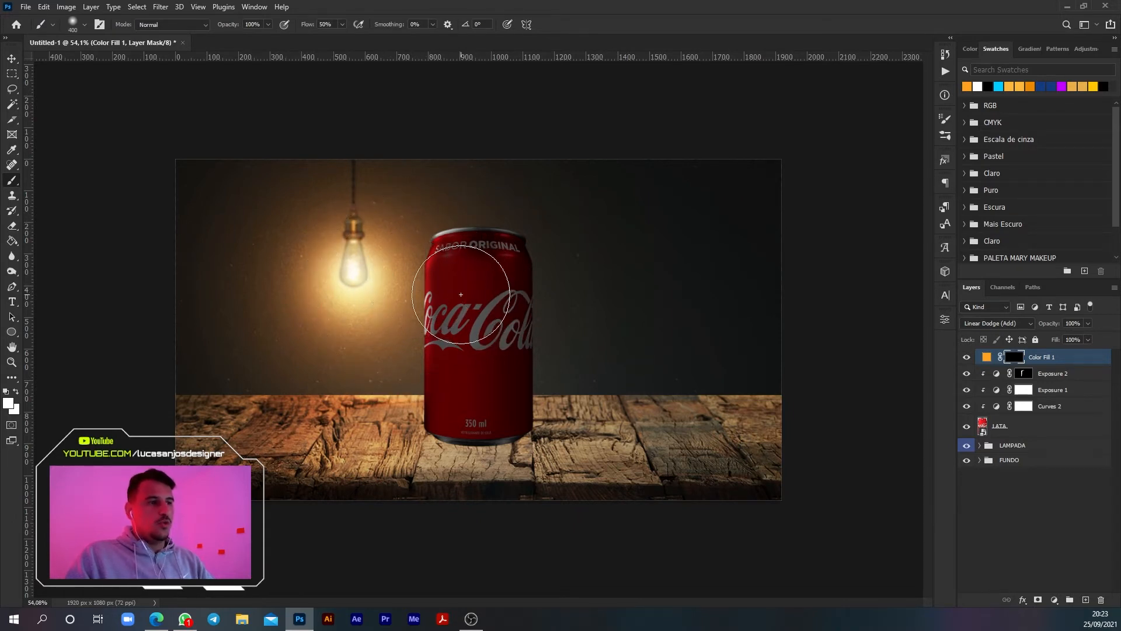
key(bracketright)
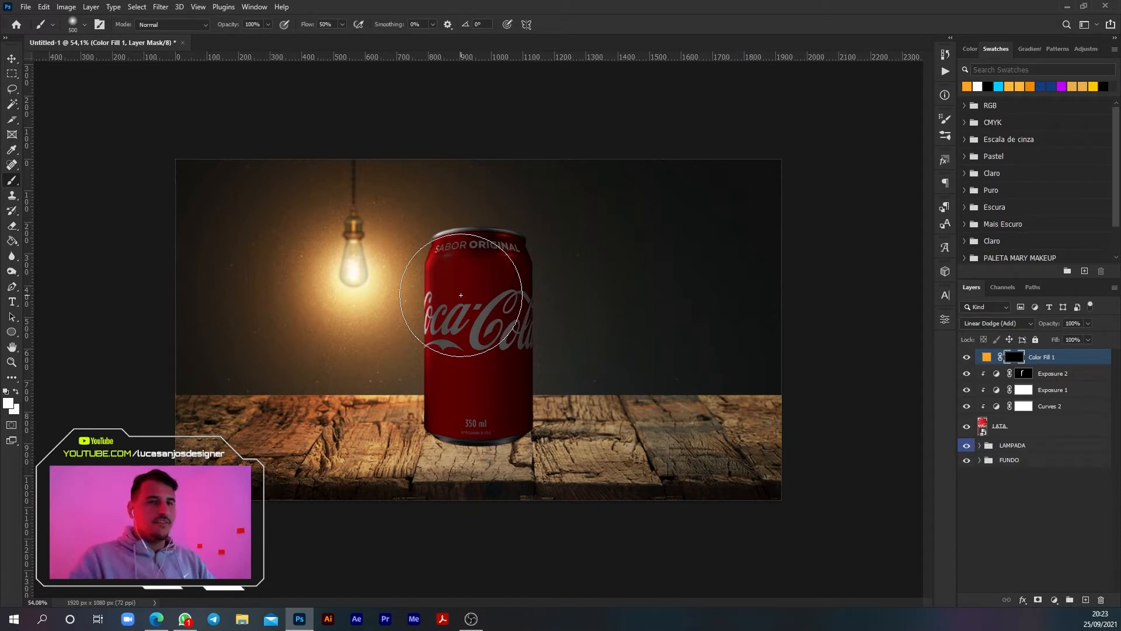
key(bracketleft)
key(bracketleft)
key(bracketleft)
key(bracketleft)
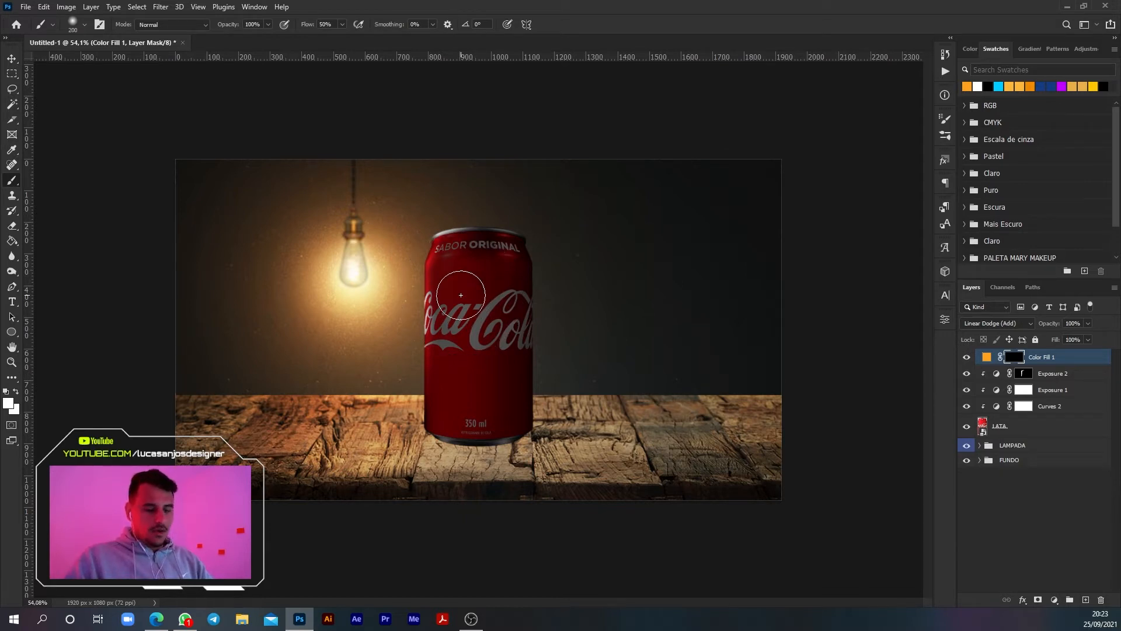
key(bracketright)
key(bracketright)
key(bracketright)
key(bracketright)
key(bracketright)
key(bracketright)
key(bracketright)
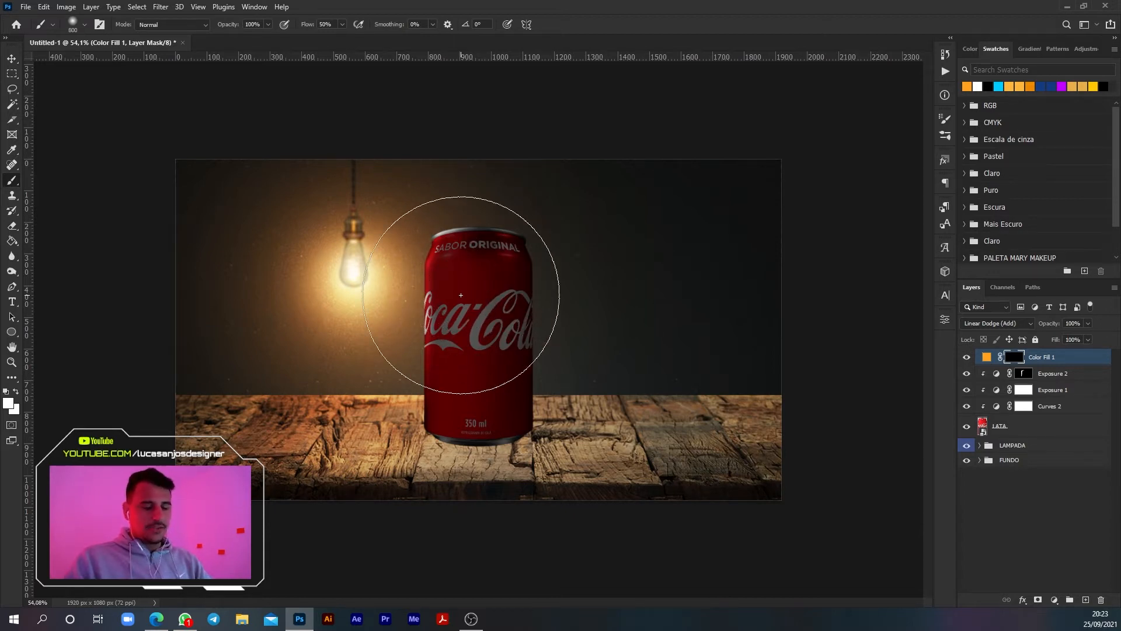
key(bracketleft)
key(bracketleft)
key(bracketleft)
key(bracketleft)
key(bracketleft)
key(bracketright)
key(bracketright)
key(bracketright)
key(bracketright)
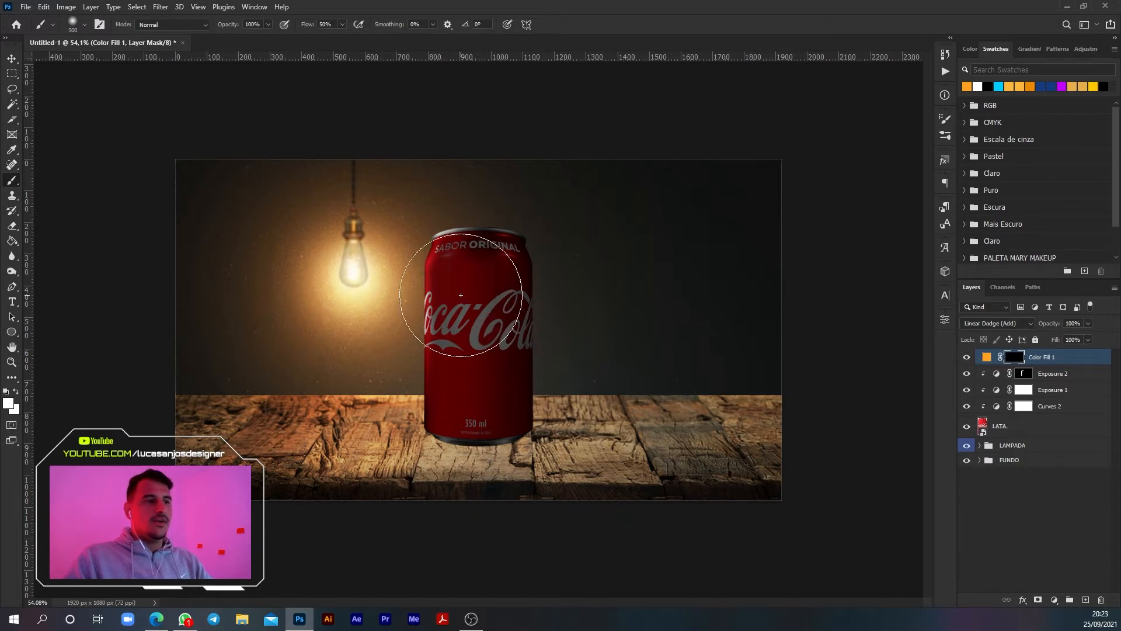
key(bracketleft)
key(bracketleft)
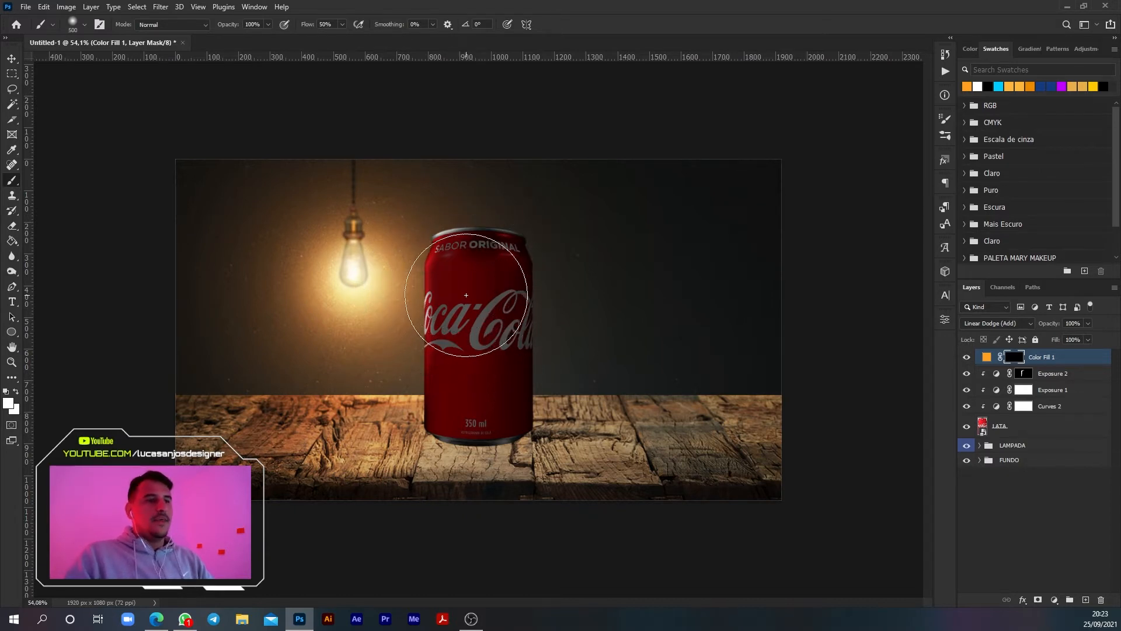
key(bracketright)
key(bracketright)
key(bracketright)
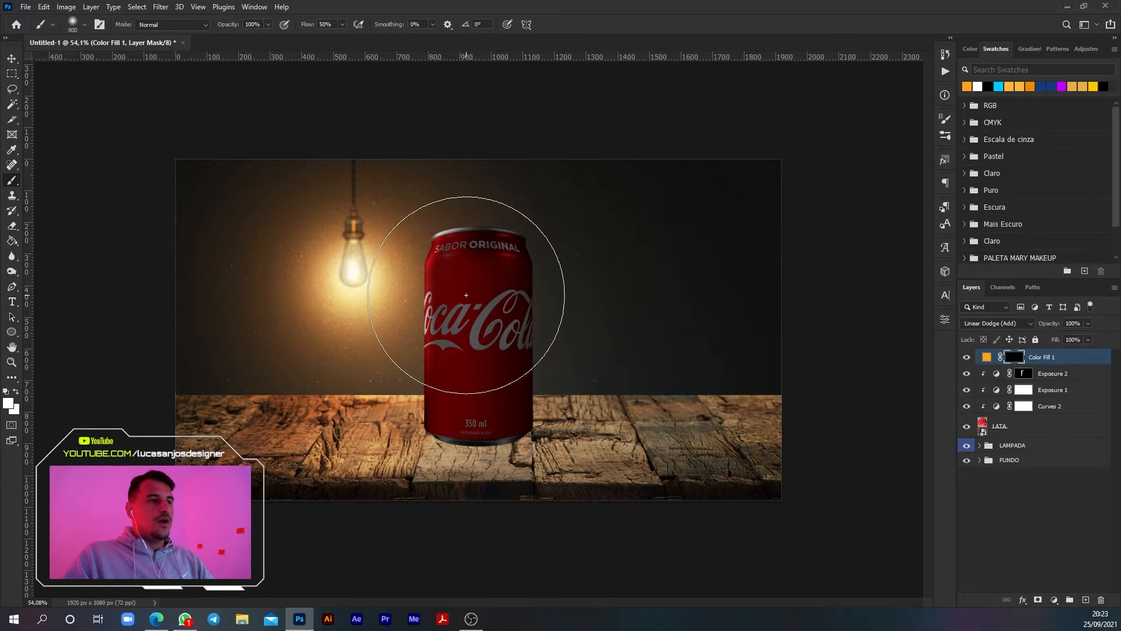
key(bracketleft)
key(bracketleft)
key(bracketright)
click(339, 24)
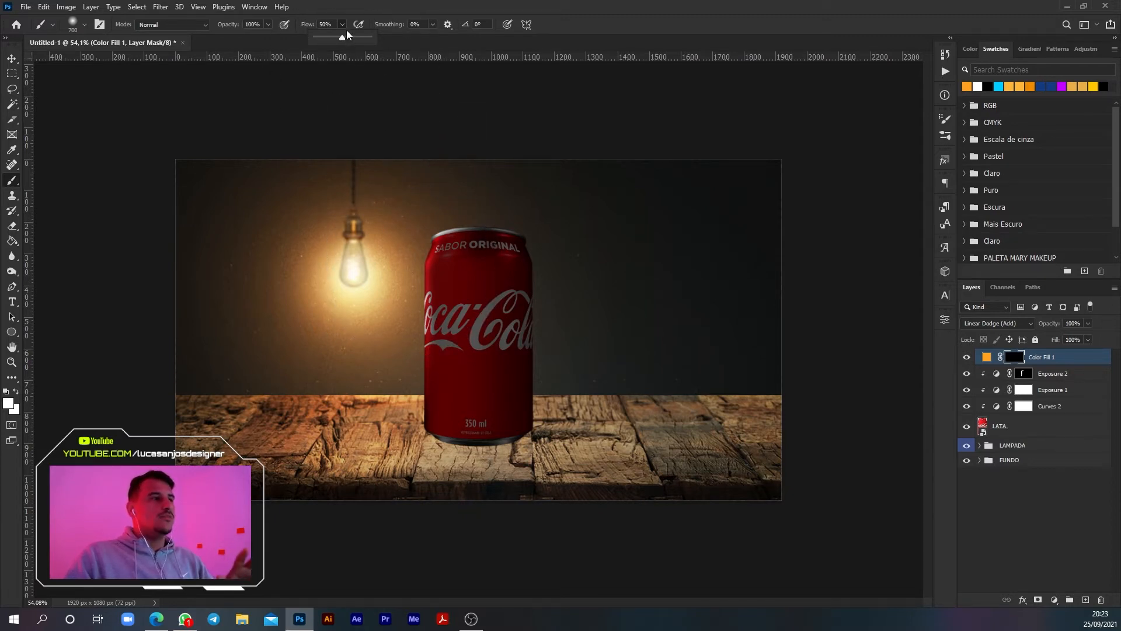
drag(342, 36, 324, 36)
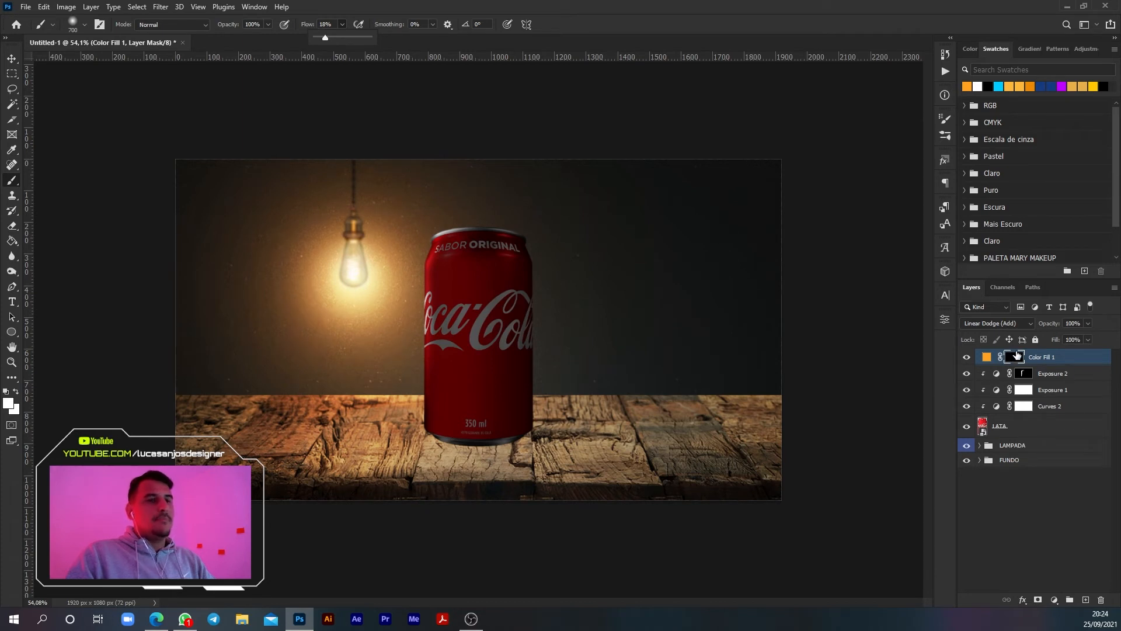
Paint a soft orange glow around the lamp and onto the can's lamp-facing side on the Color Fill 1 mask, and switch to the Move tool.
click(359, 266)
click(372, 275)
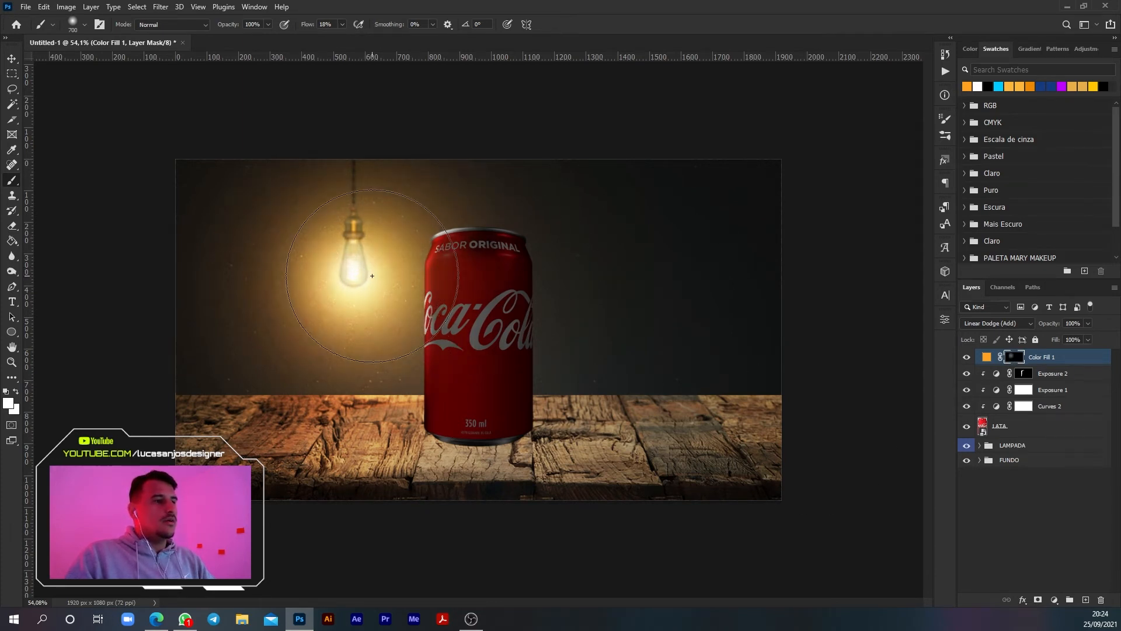
click(400, 282)
click(326, 285)
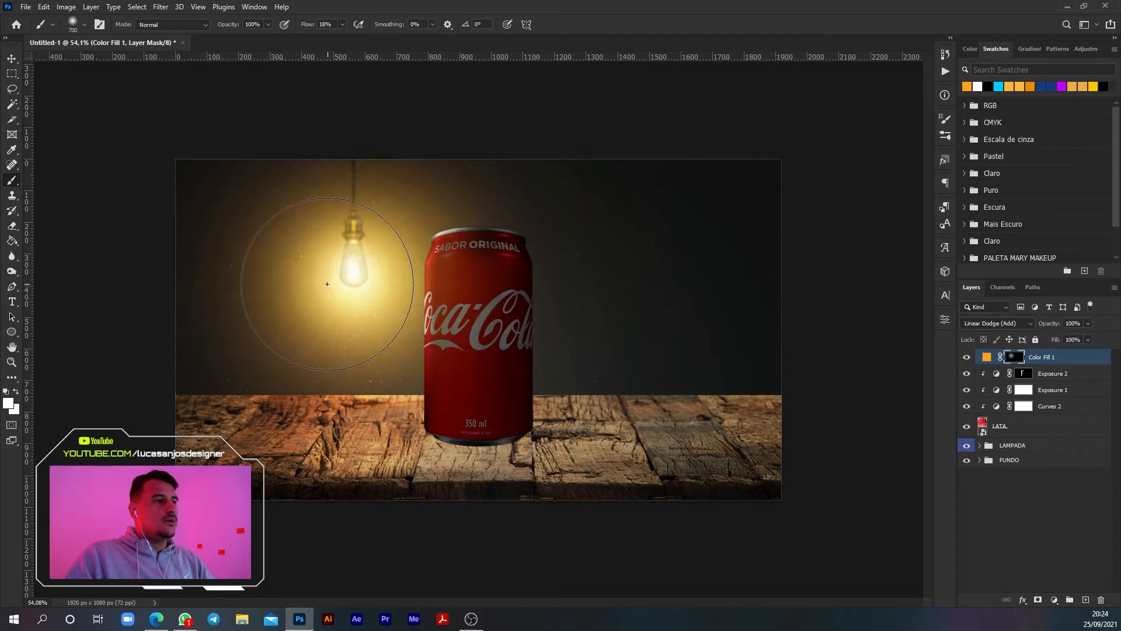
click(353, 309)
click(352, 204)
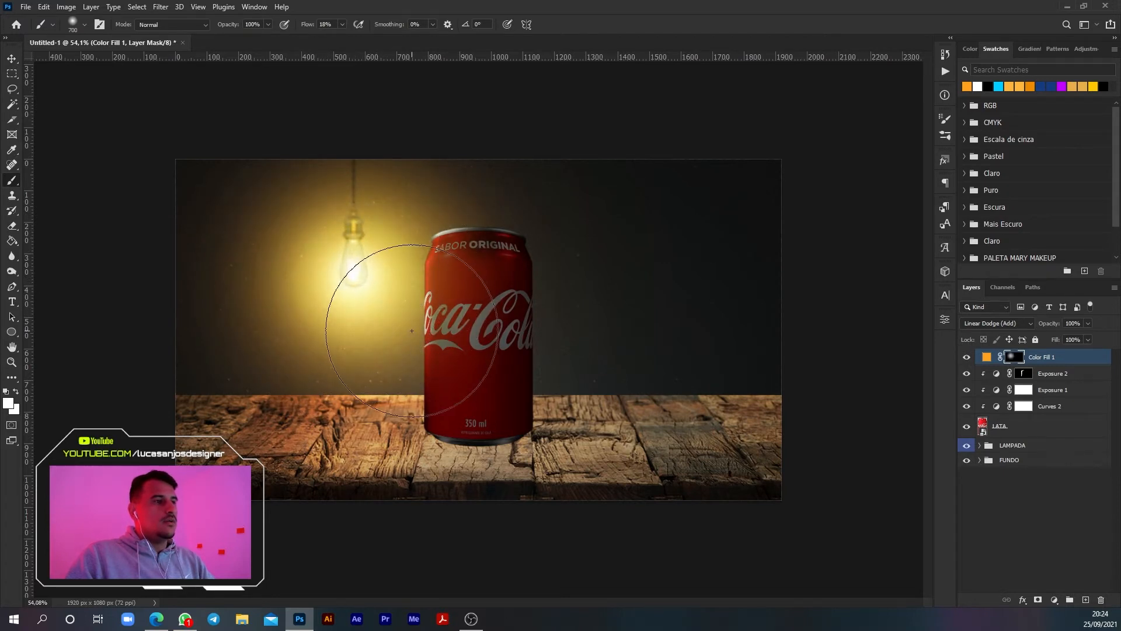
click(379, 279)
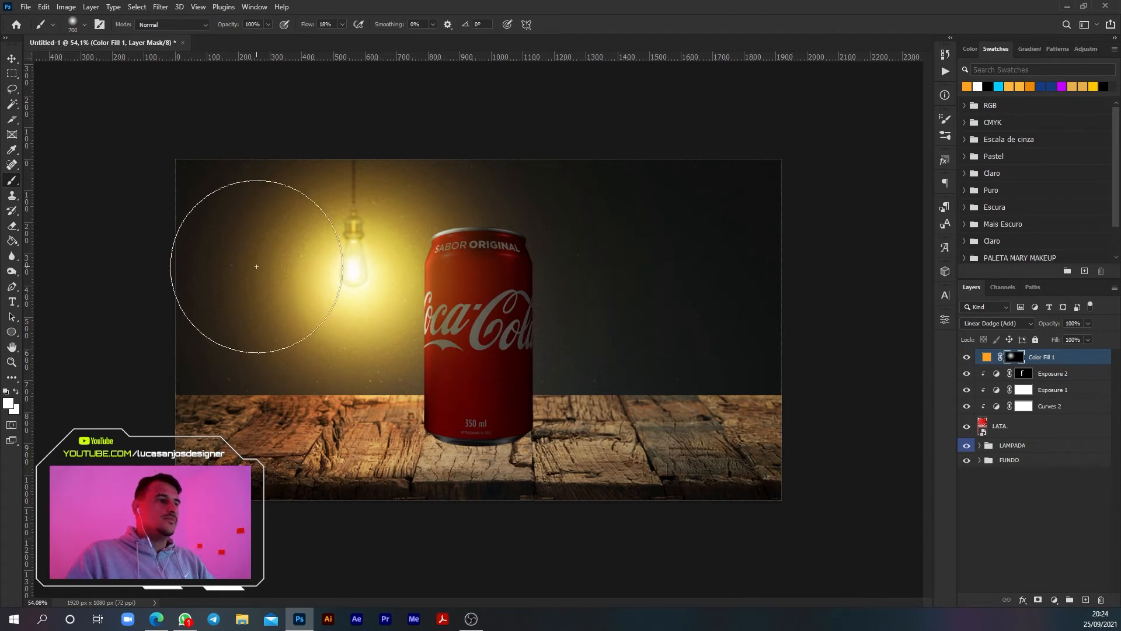
click(11, 58)
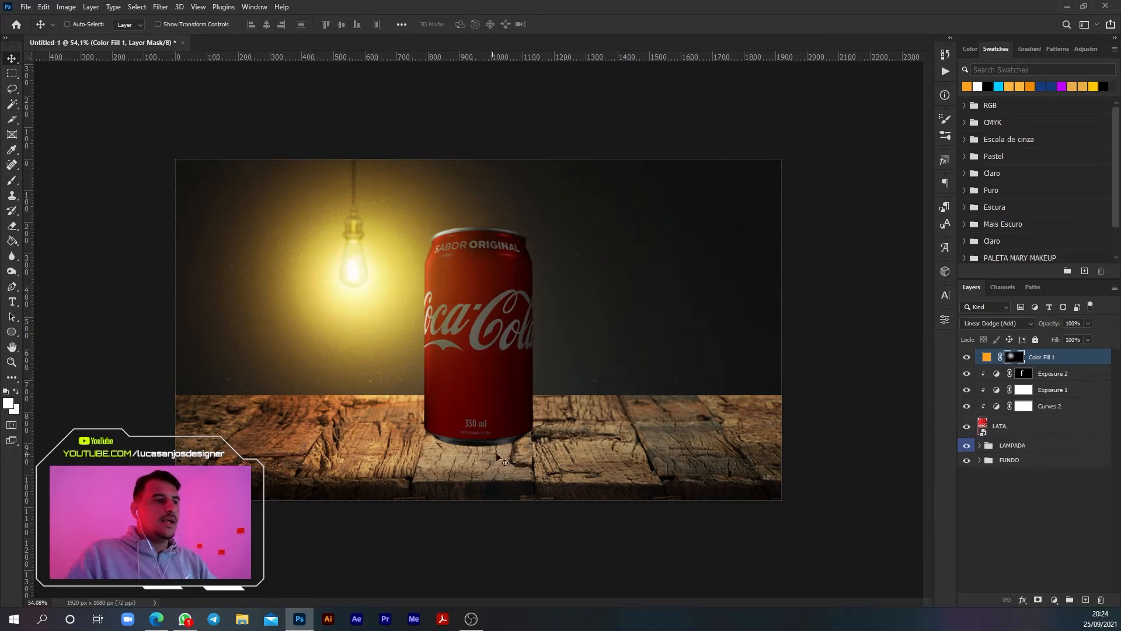
Add a Hue/Saturation adjustment layer above Exposure 2 and enable Colorize.
click(1090, 375)
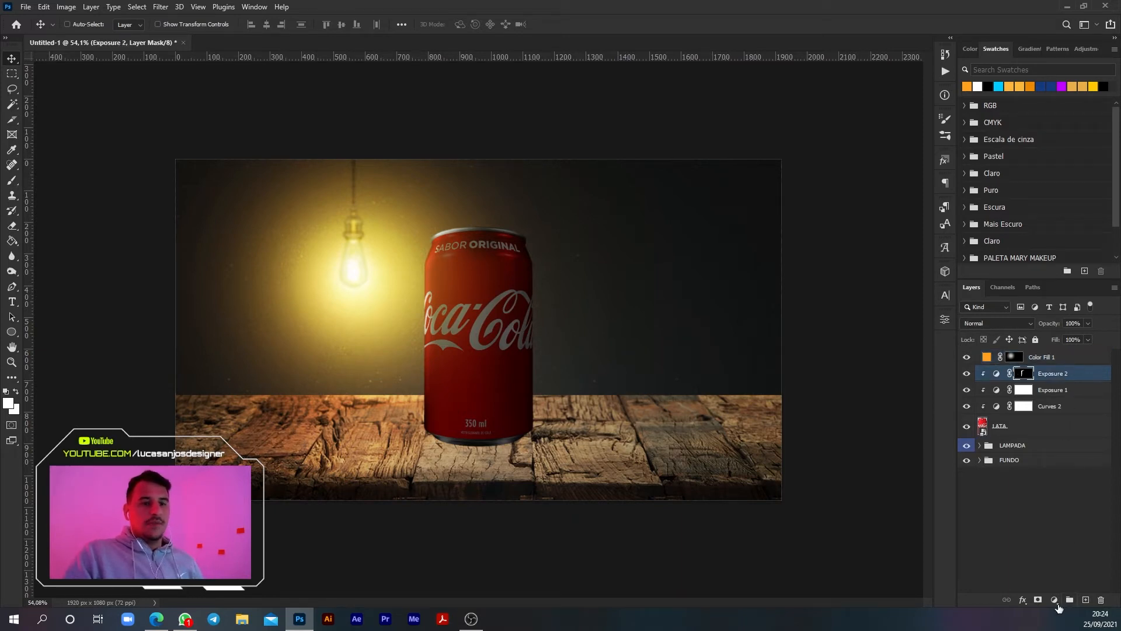
click(1054, 603)
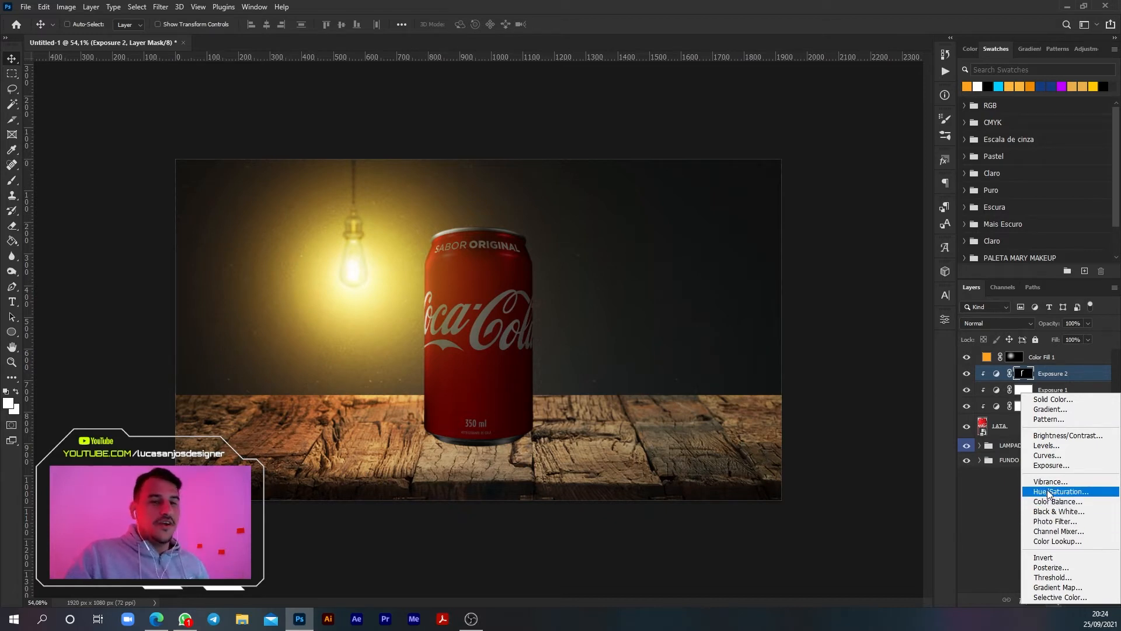
click(1062, 491)
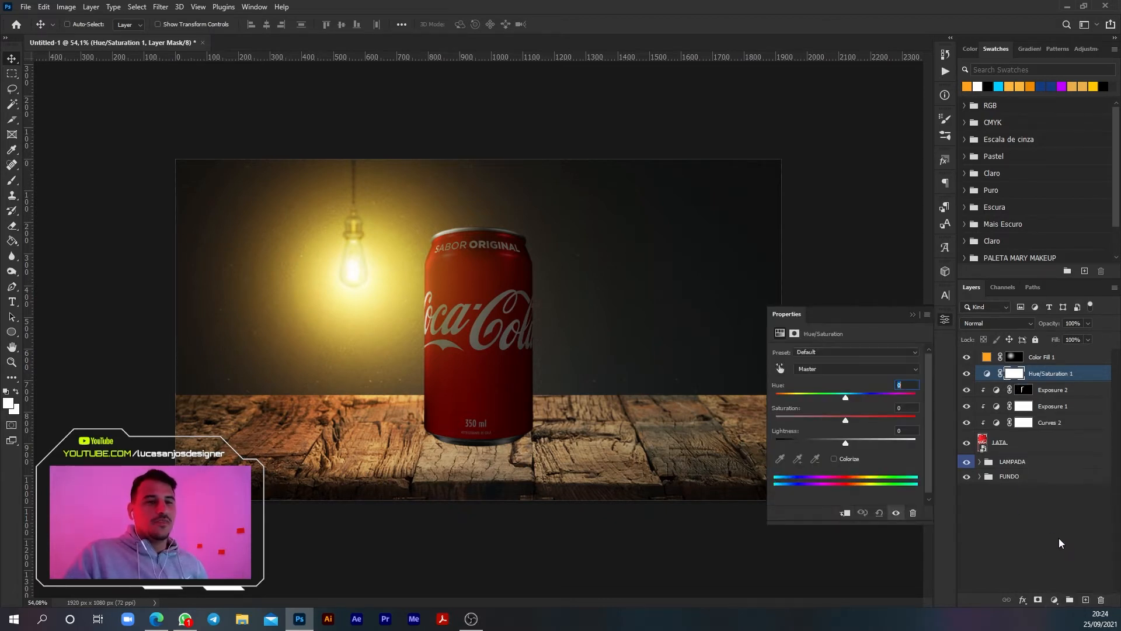
click(834, 459)
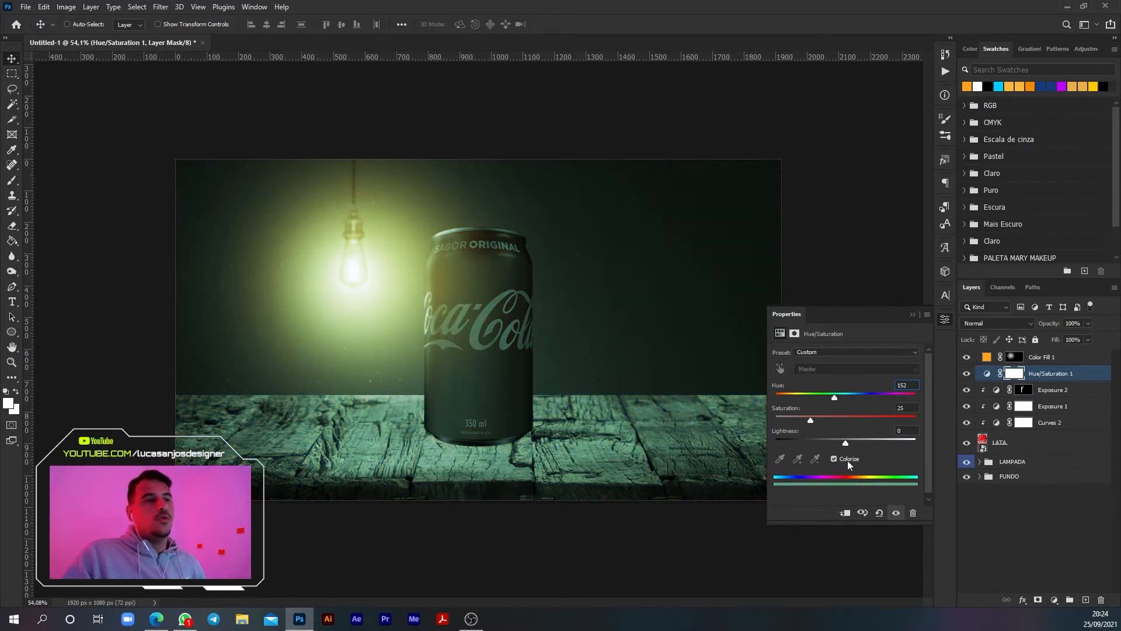
Set the Hue/Saturation layer to hue 30, saturation 81 and lightness +1, and clip it to the can.
drag(833, 398, 889, 418)
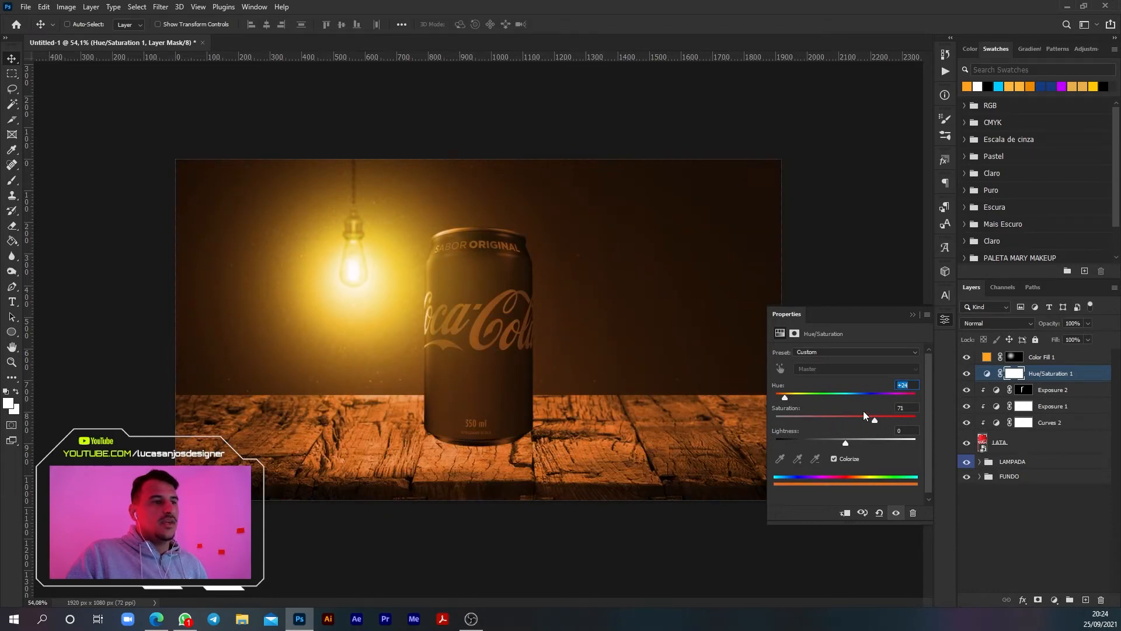
drag(783, 398, 787, 398)
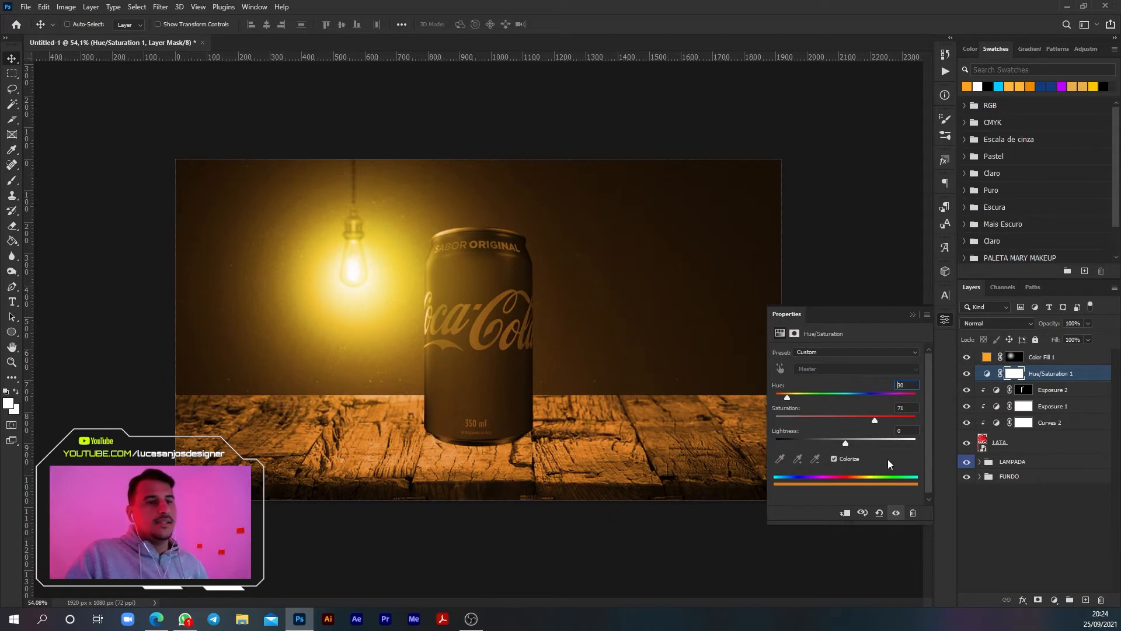
drag(844, 443, 842, 442)
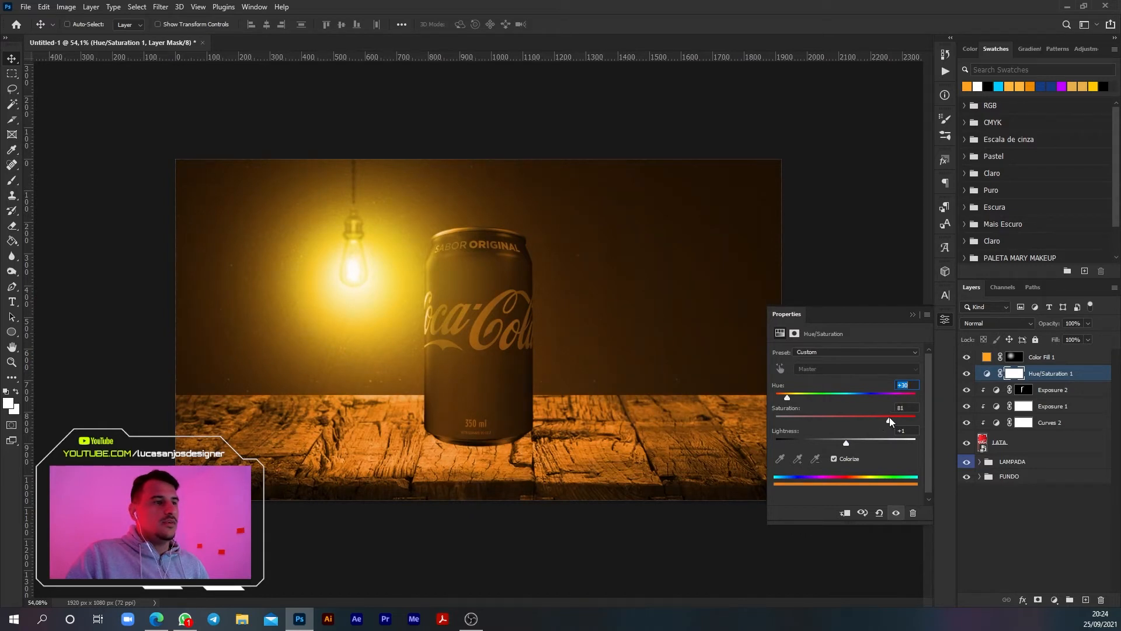
click(946, 321)
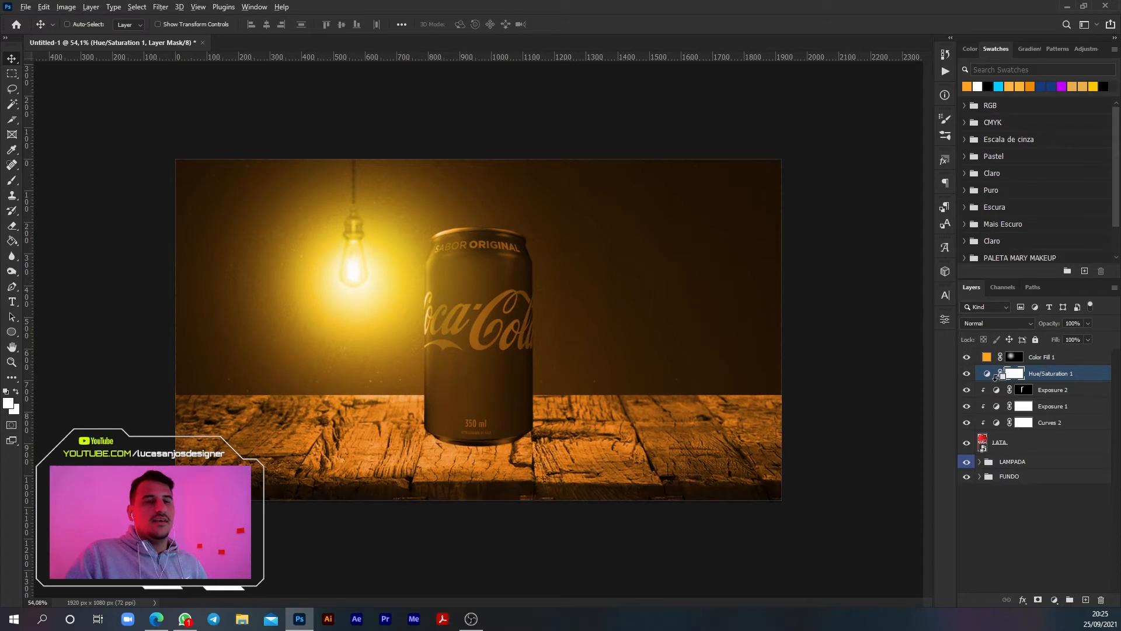
alt+click(996, 378)
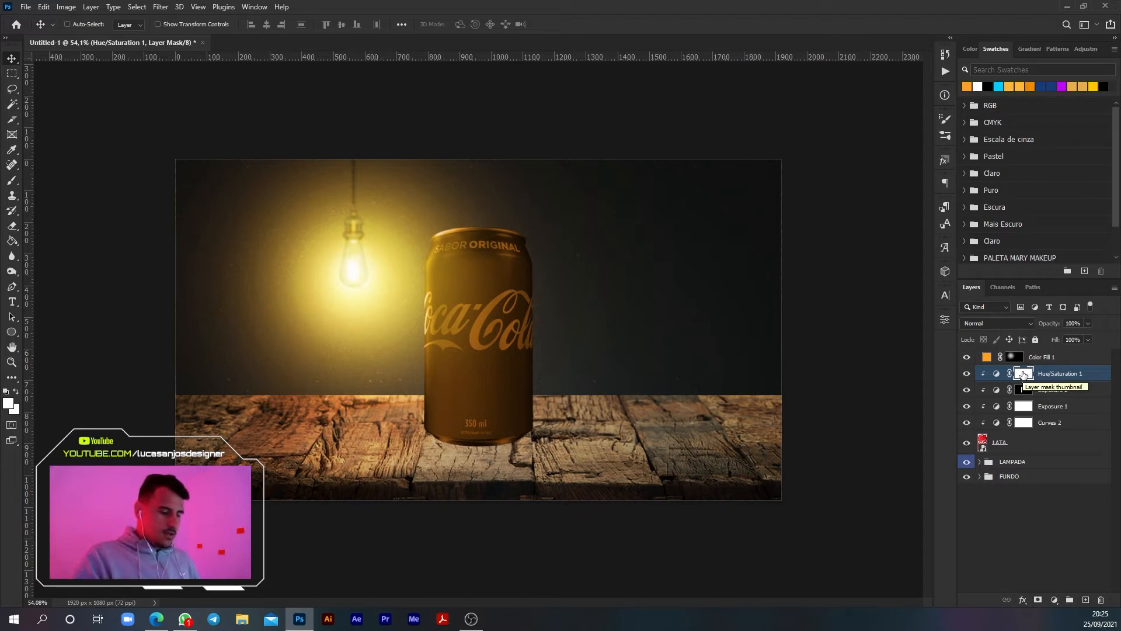
In the Hue/Saturation 1 blending options, split the Underlying Layer's black Blend If slider to 0 / 46.
double_click(1077, 377)
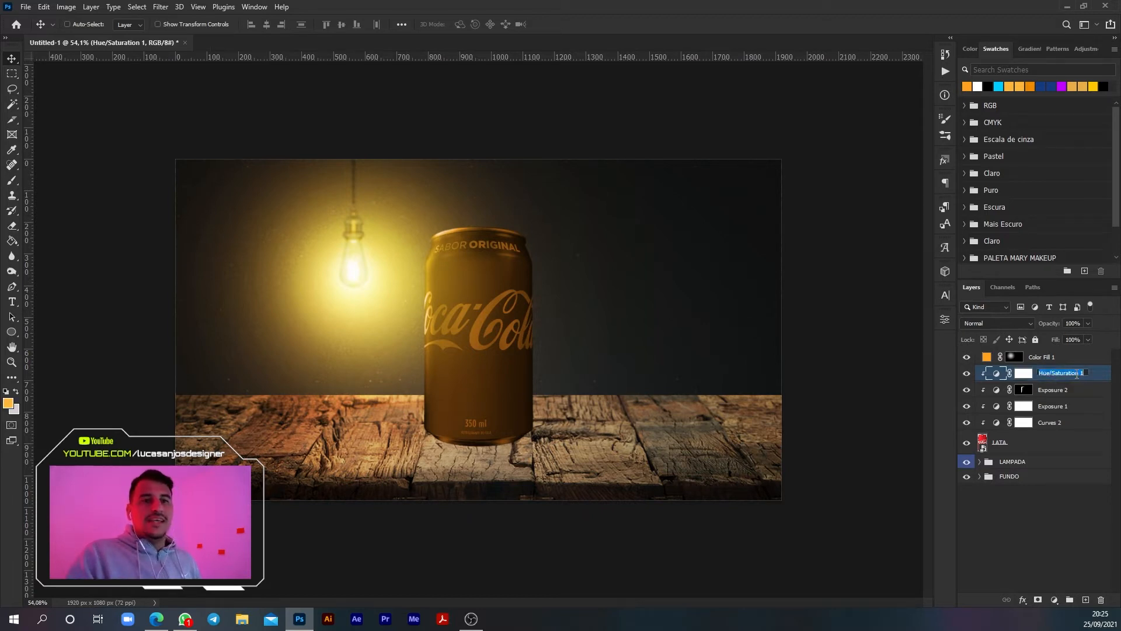
click(1104, 378)
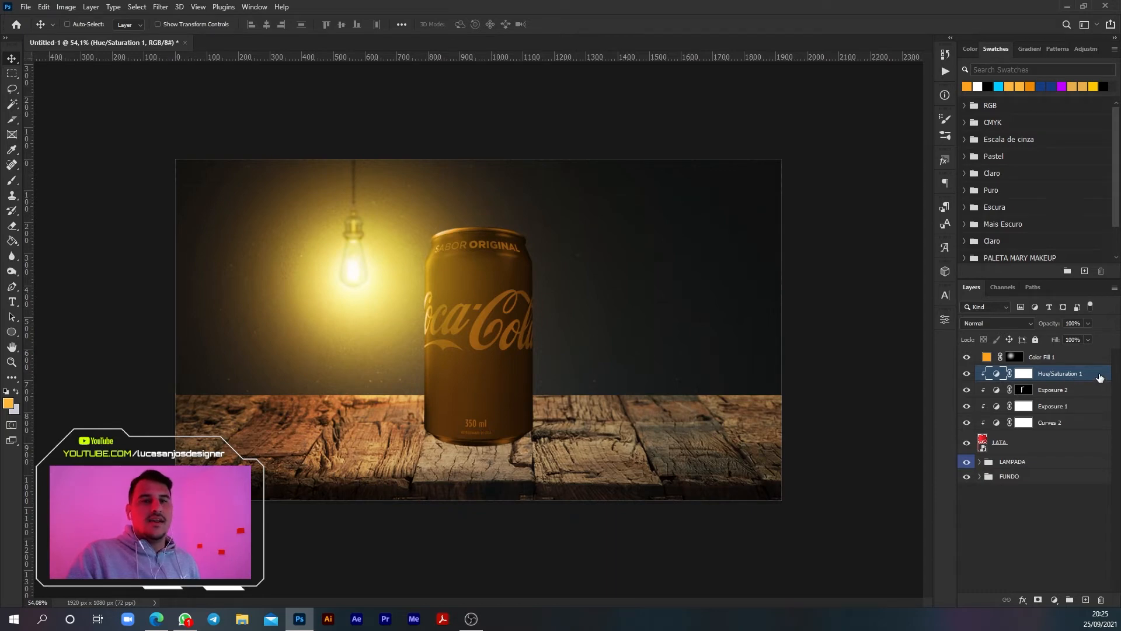
double_click(1100, 377)
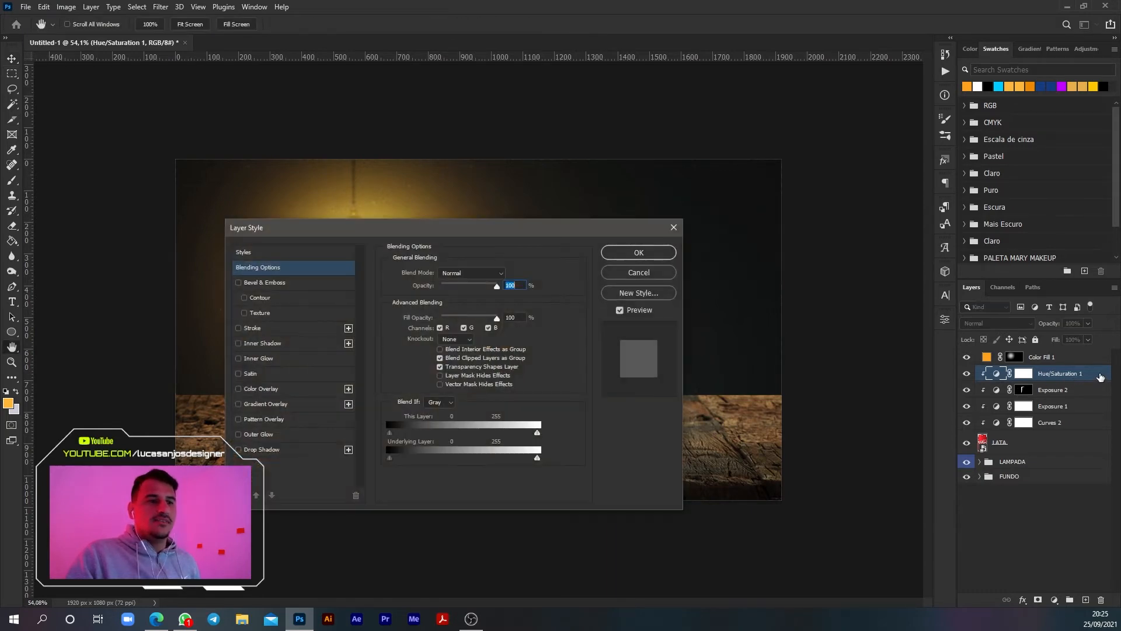
drag(523, 225, 856, 160)
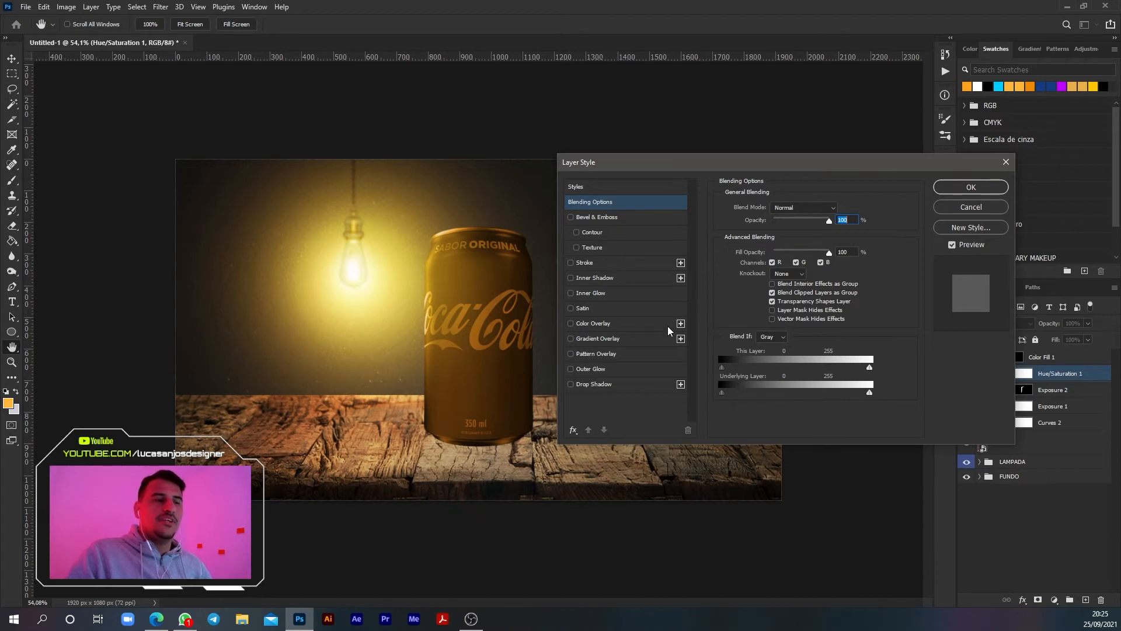
click(586, 204)
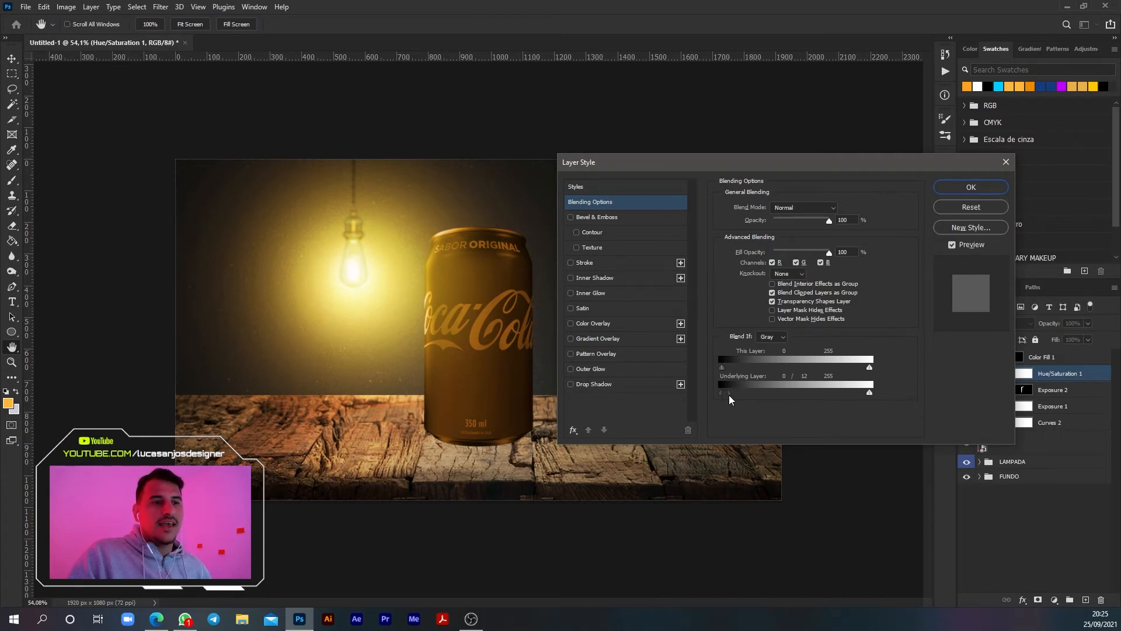
mouse_move(734, 395)
mouse_down()
mouse_move(754, 395)
mouse_move(744, 394)
mouse_up()
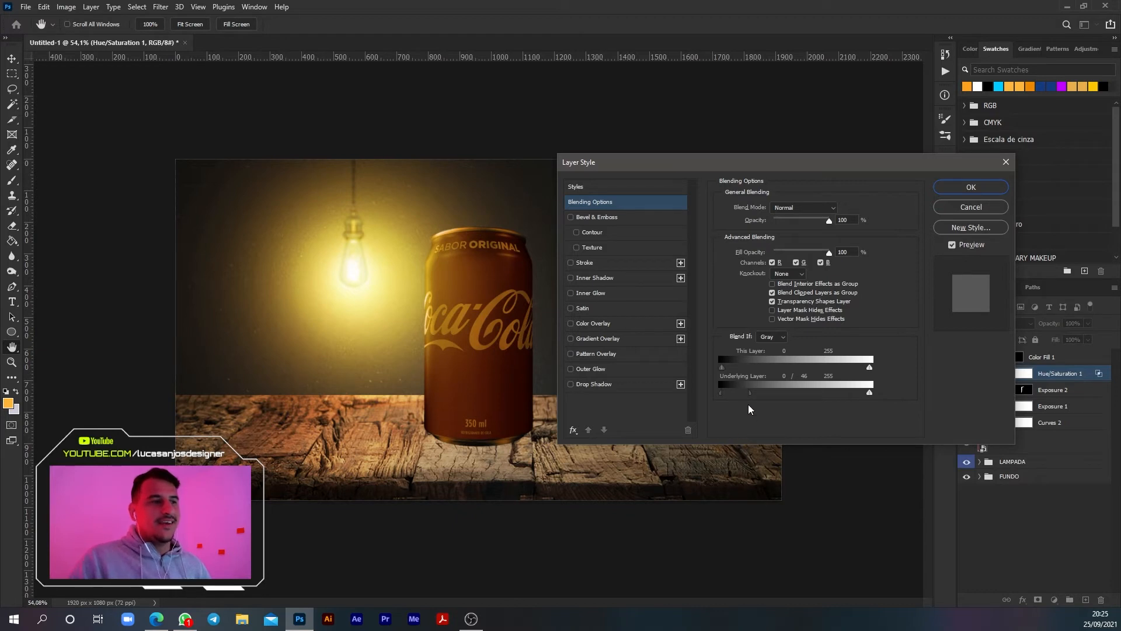
click(966, 187)
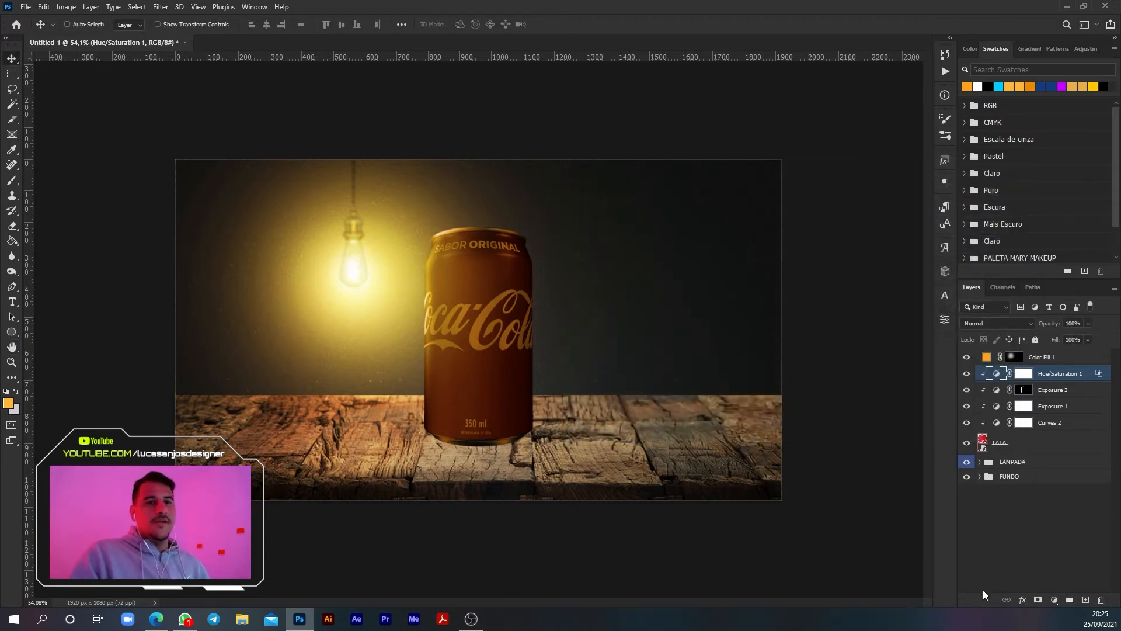
Invert the Hue/Saturation 1 layer mask to black.
click(1023, 373)
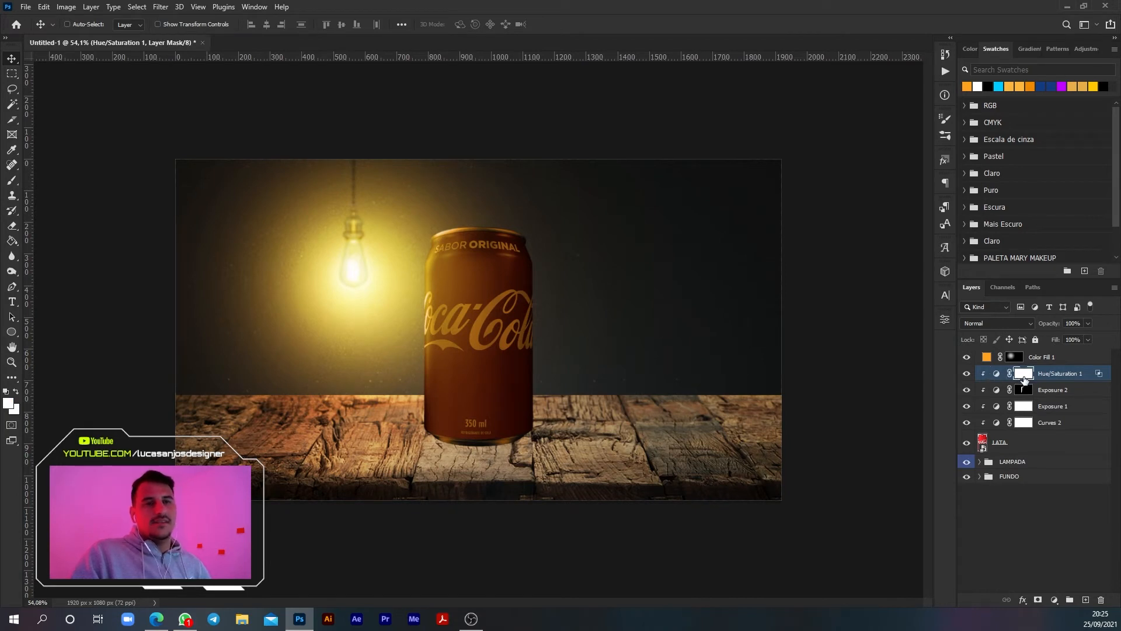
key(ctrl+i)
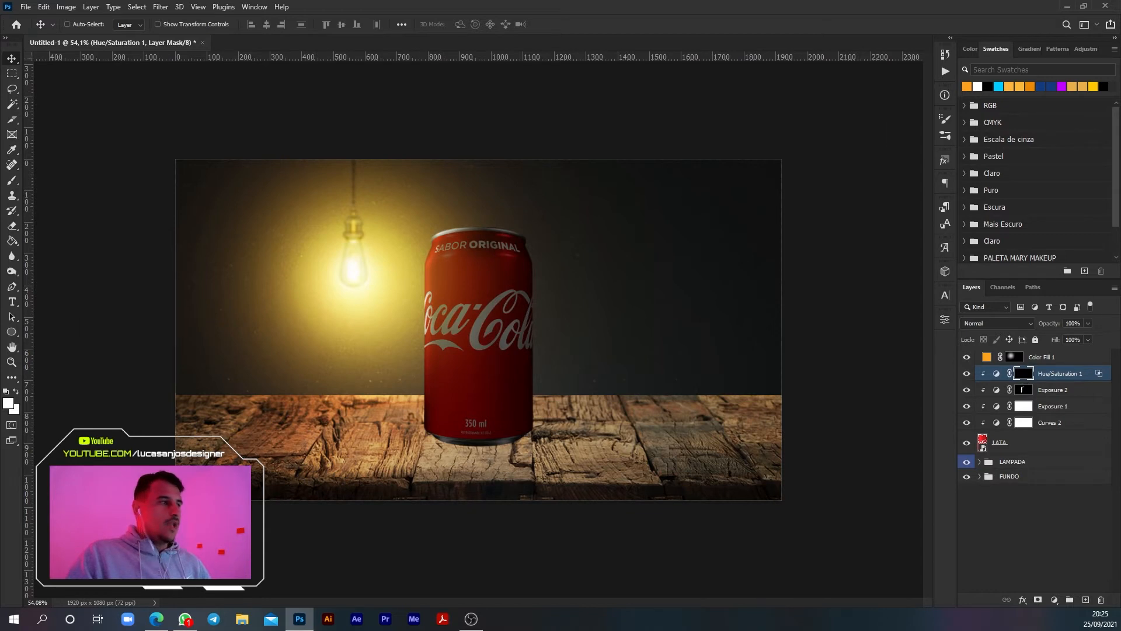
Paint white on the Hue/Saturation 1 mask with a 400 px soft brush at 18% flow along the can's lamp-facing side.
click(12, 180)
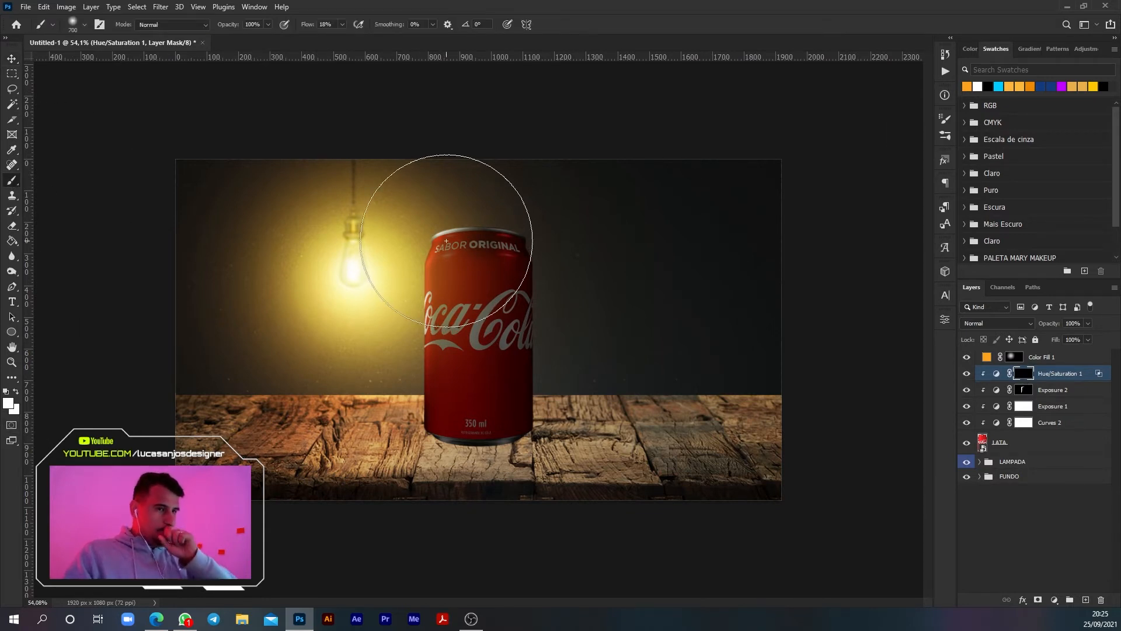
click(9, 402)
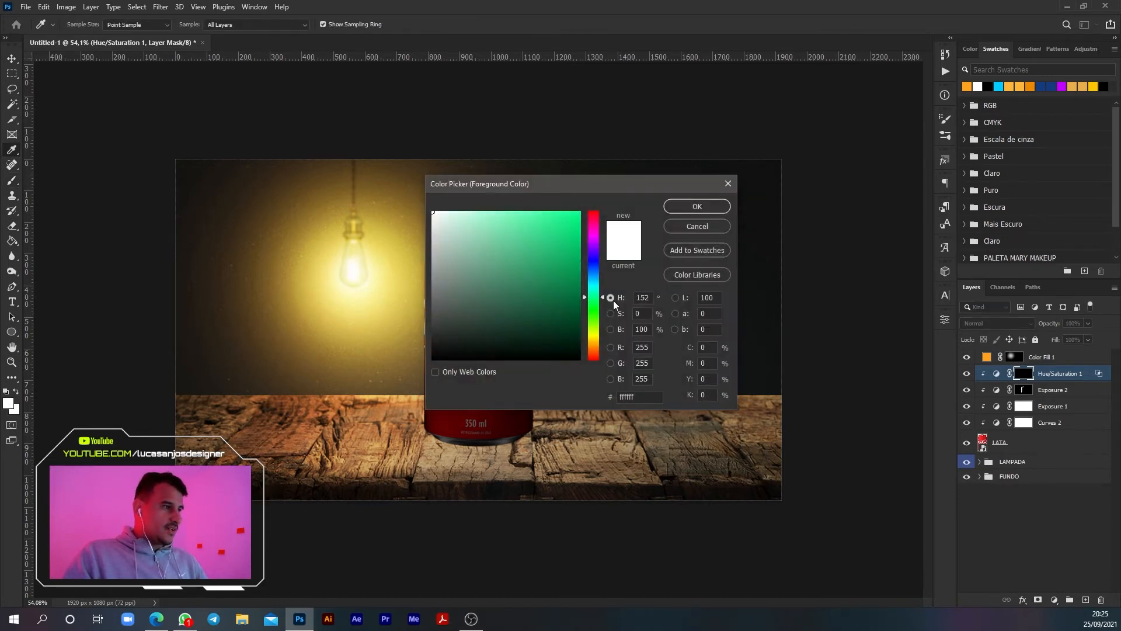
click(679, 211)
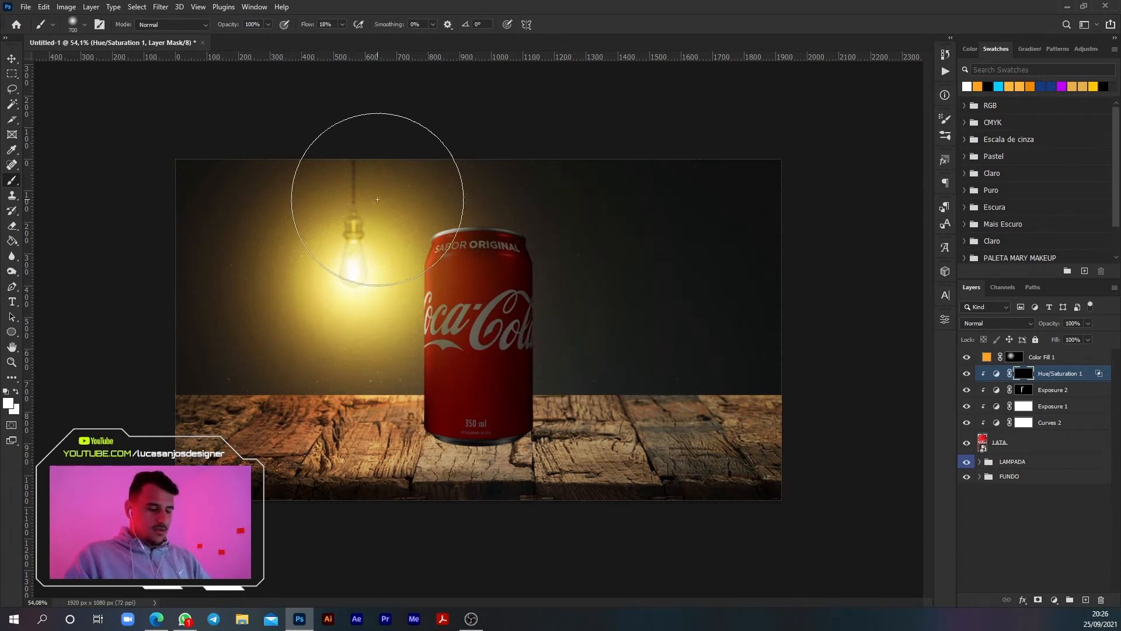
key(bracketleft)
key(bracketleft)
key(bracketleft)
key(bracketleft)
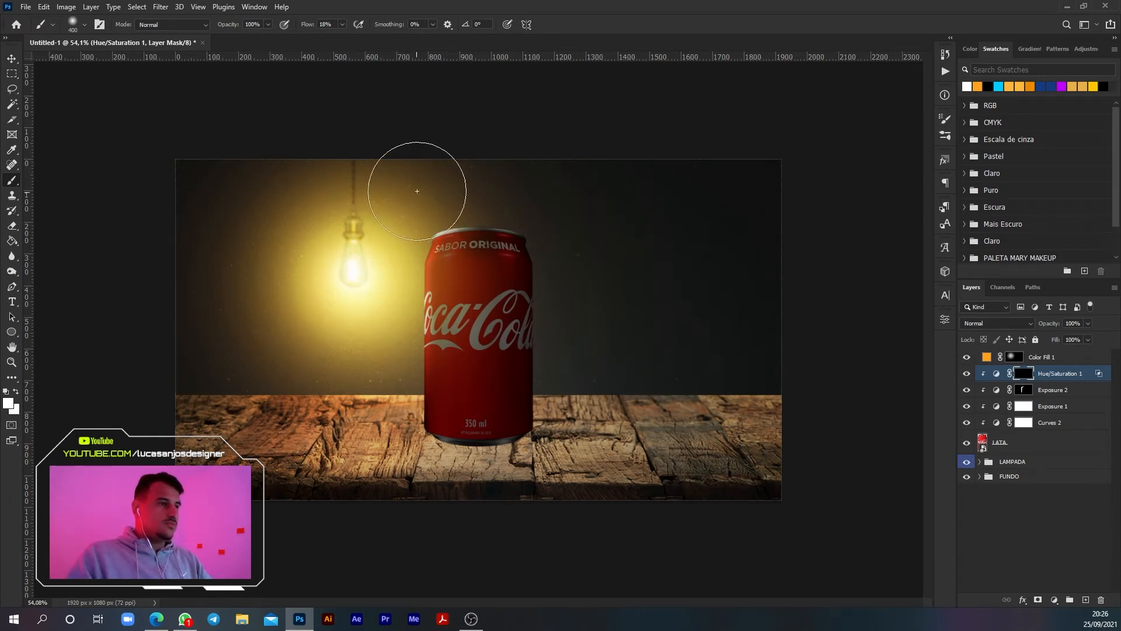
key(bracketright)
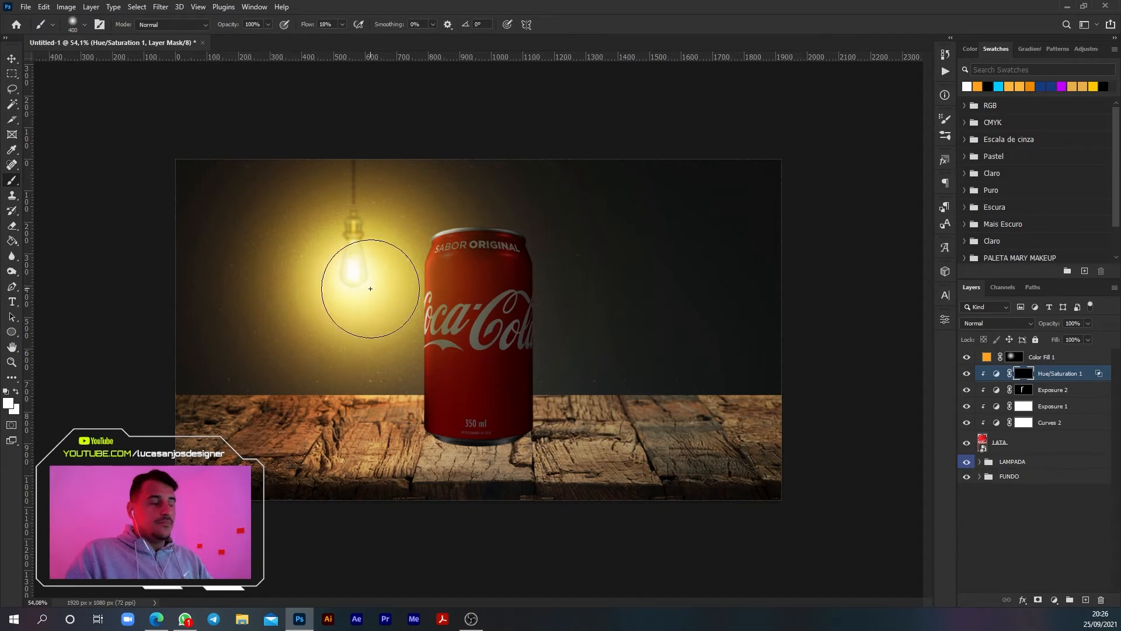
scroll(374, 313, up, 2)
scroll(374, 313, up, 2)
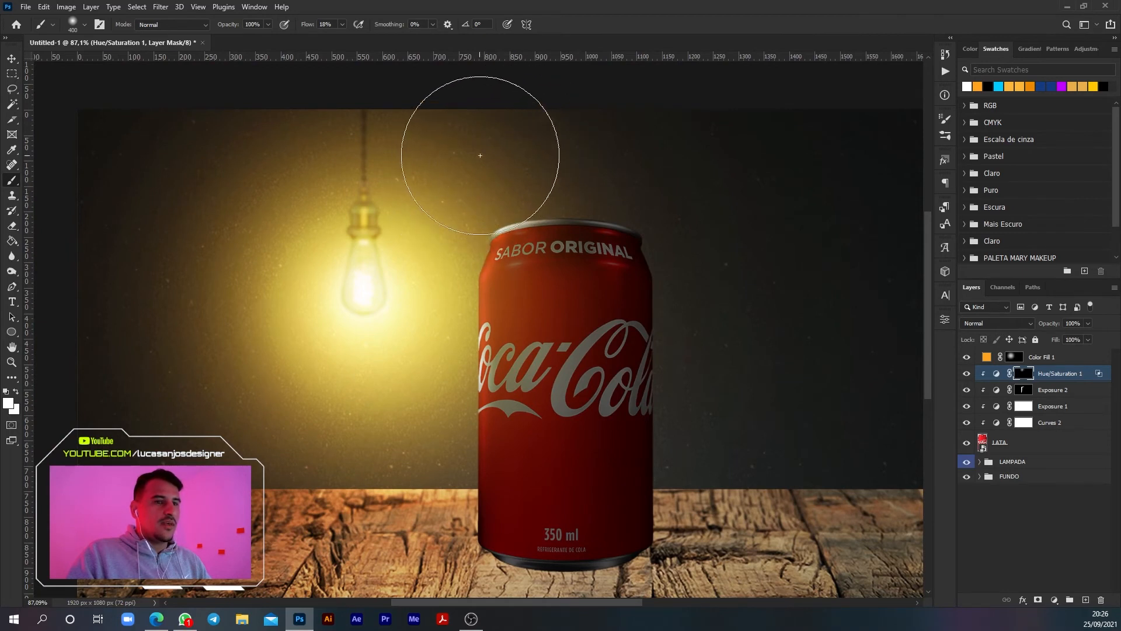
mouse_move(473, 175)
mouse_down()
mouse_move(419, 303)
mouse_move(429, 341)
mouse_move(425, 449)
mouse_move(403, 417)
mouse_up()
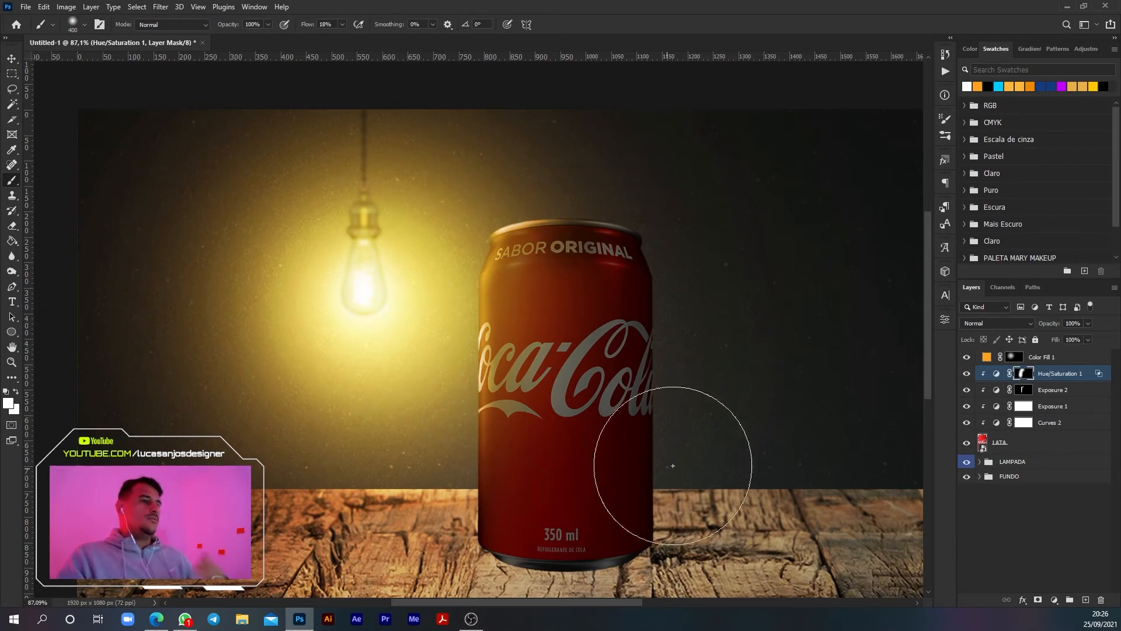
scroll(649, 370, down, 2)
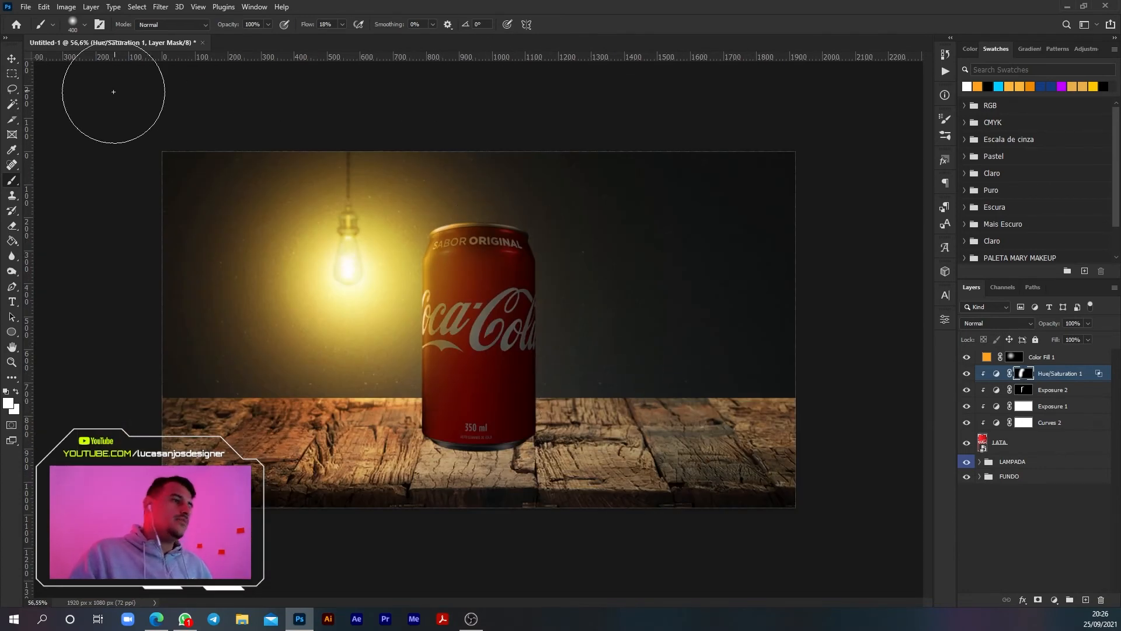
click(12, 58)
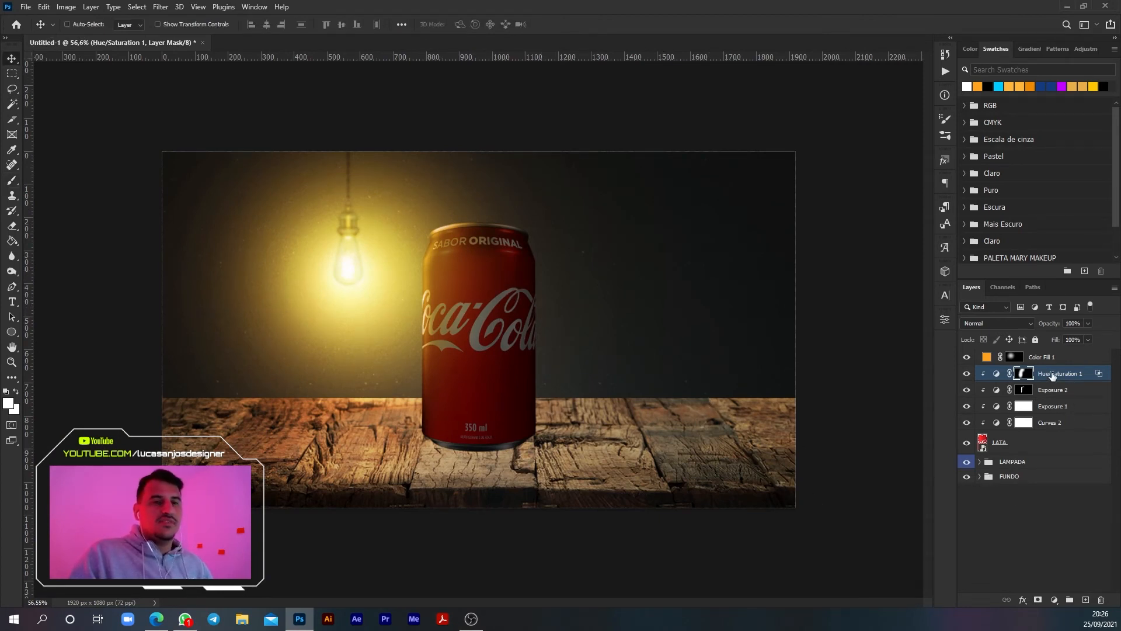
Add a Solid Color fill layer in #feb73b above Hue/Saturation 1 and clip it to the can.
click(1055, 601)
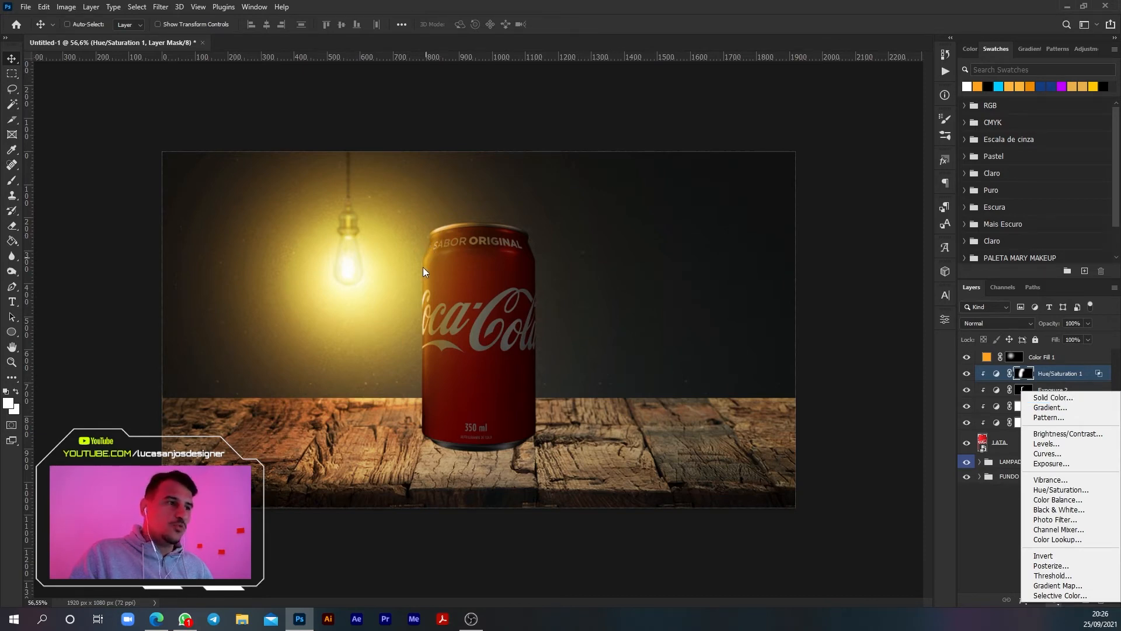
click(1053, 398)
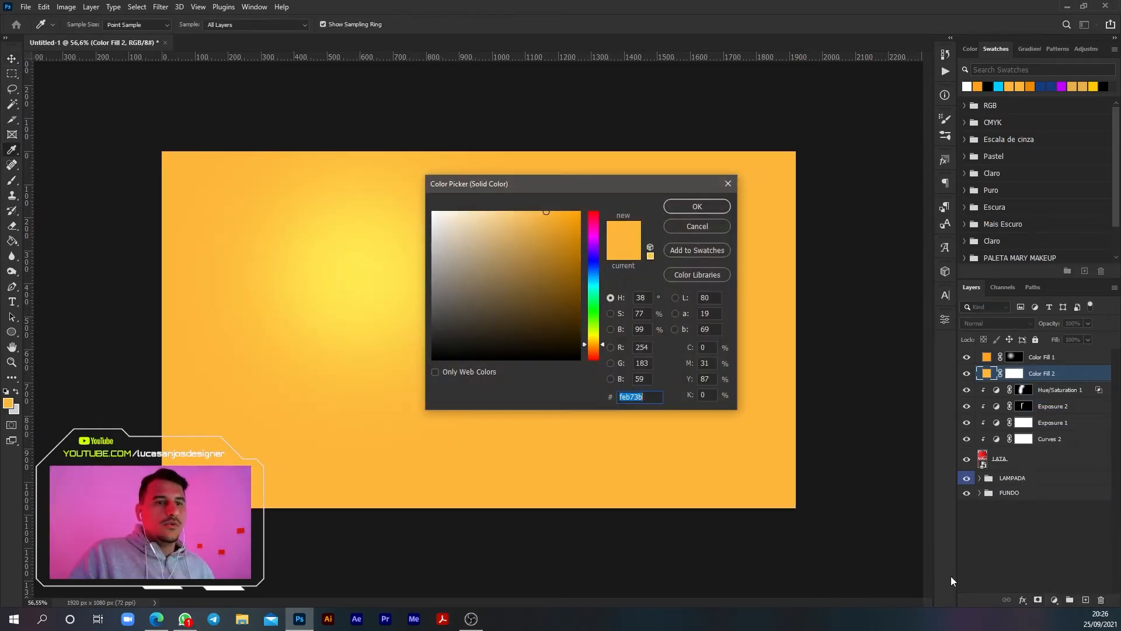
click(695, 207)
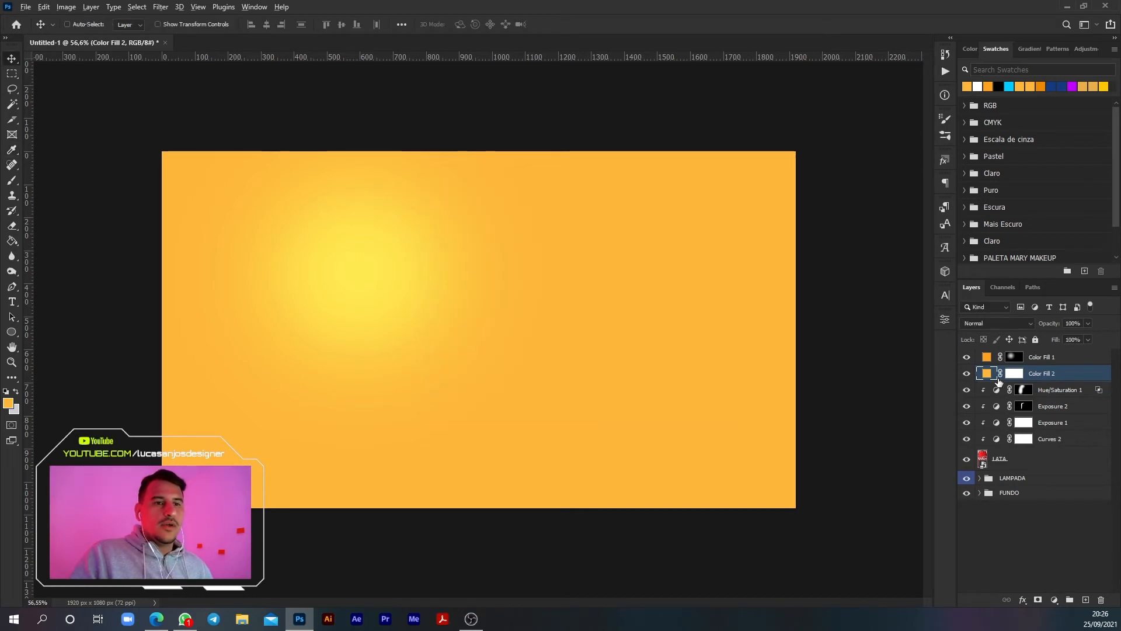
alt+click(1000, 380)
click(1024, 377)
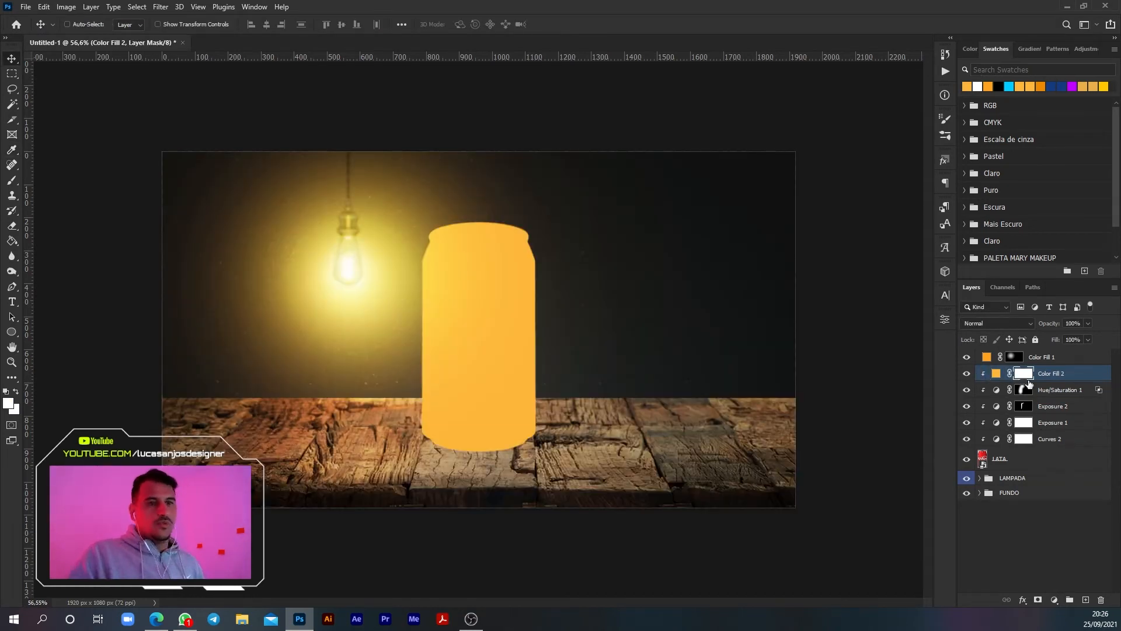
Set Color Fill 2 to Linear Dodge (Add) and invert its mask to black.
click(997, 322)
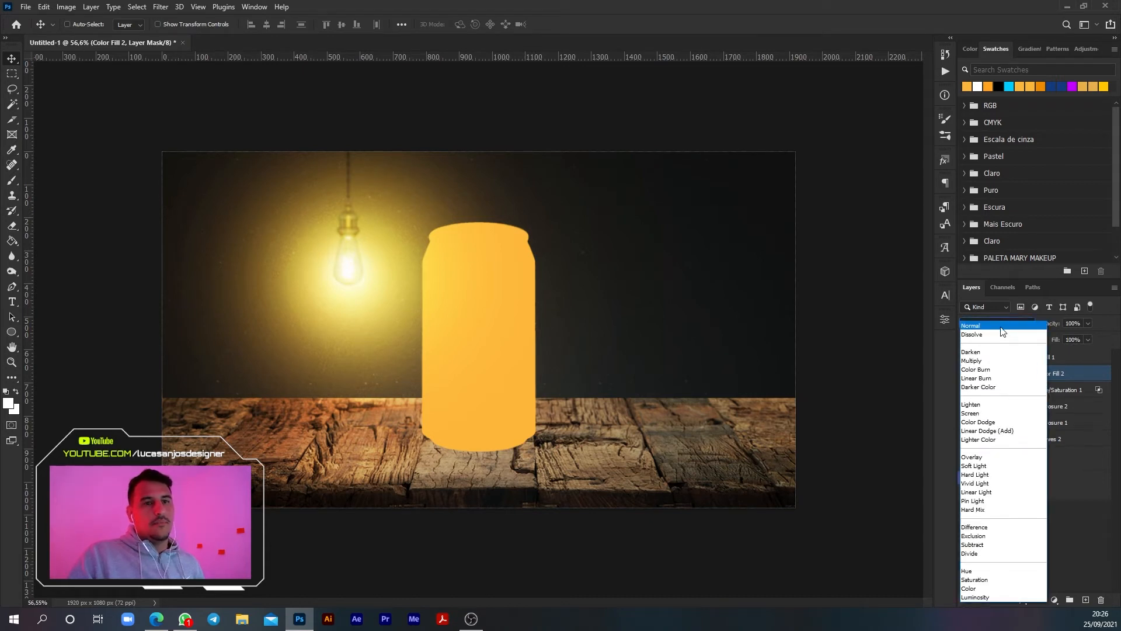
click(988, 431)
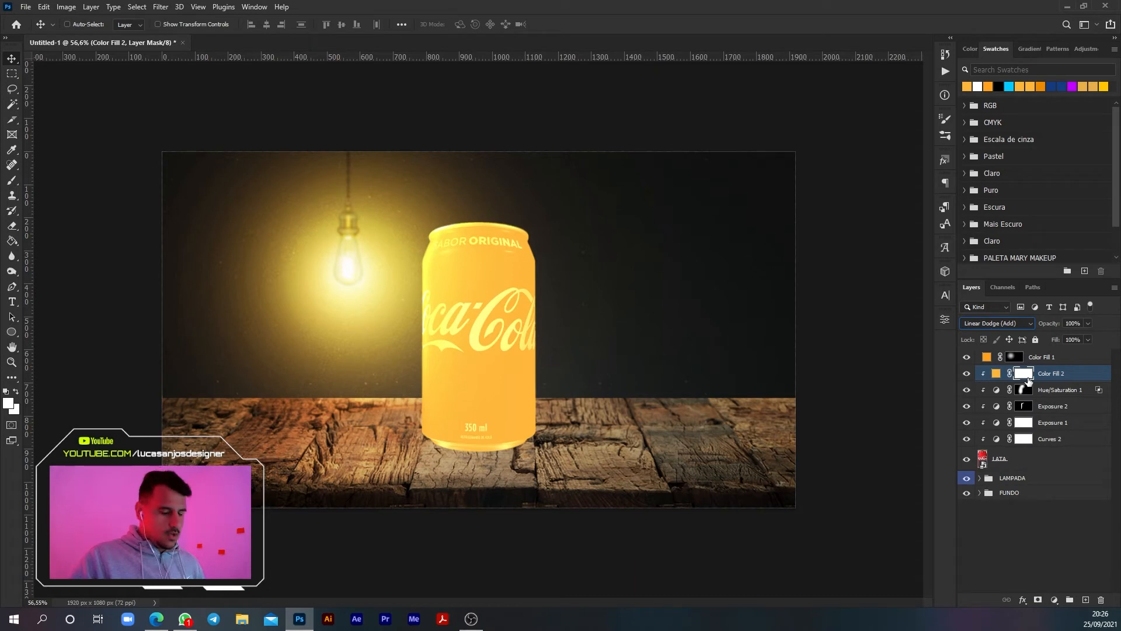
key(ctrl+i)
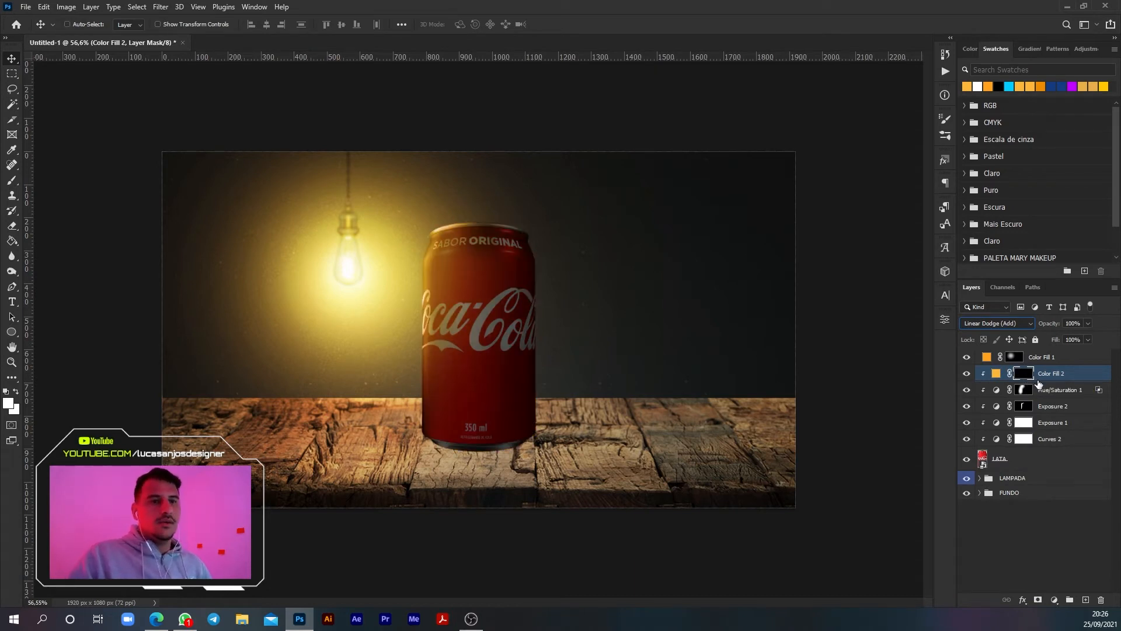
Paint a rim light on the Color Fill 2 mask along the can's upper lamp-side edge with a 30 px white brush at 100% flow.
click(9, 179)
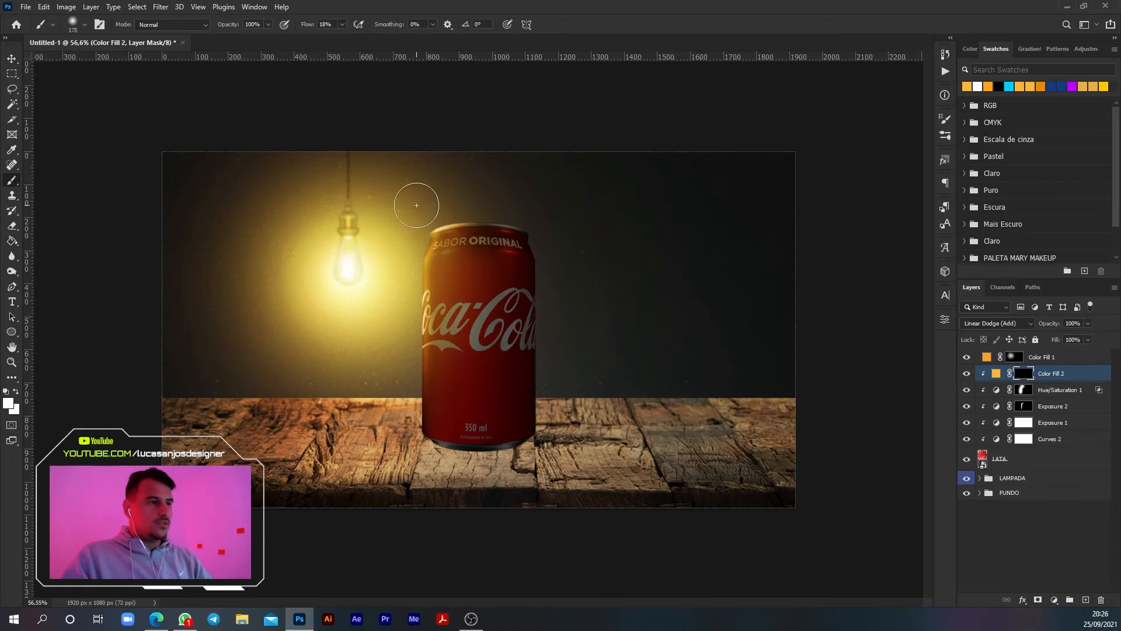
key(bracketleft)
key(bracketleft)
key(bracketleft)
key(bracketleft)
key(bracketleft)
key(bracketleft)
key(bracketleft)
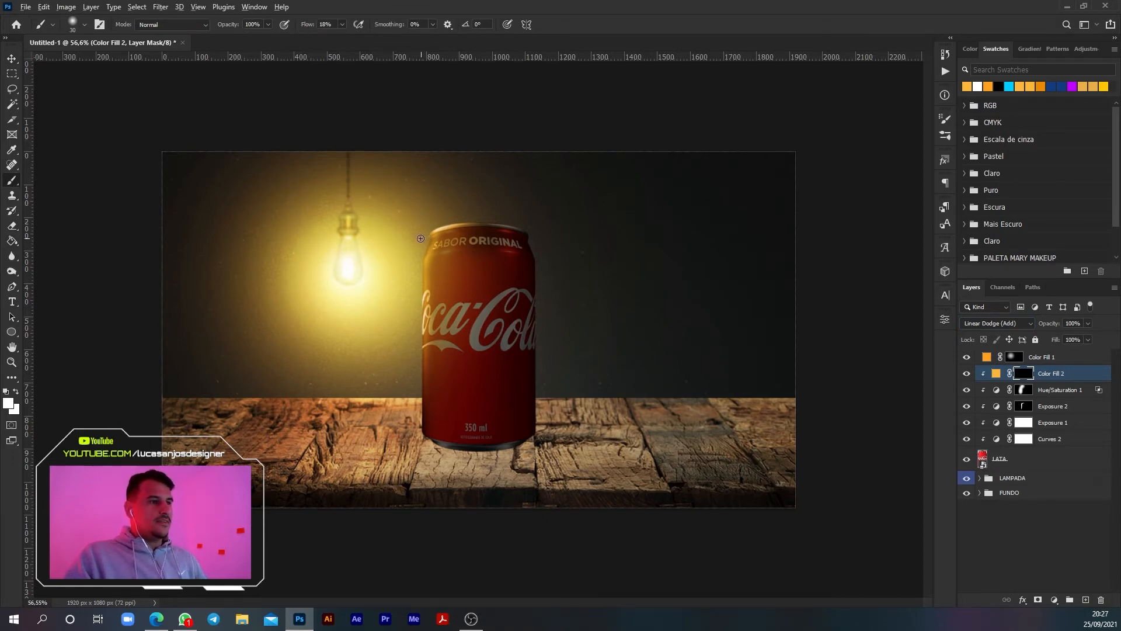
scroll(423, 221, up, 5)
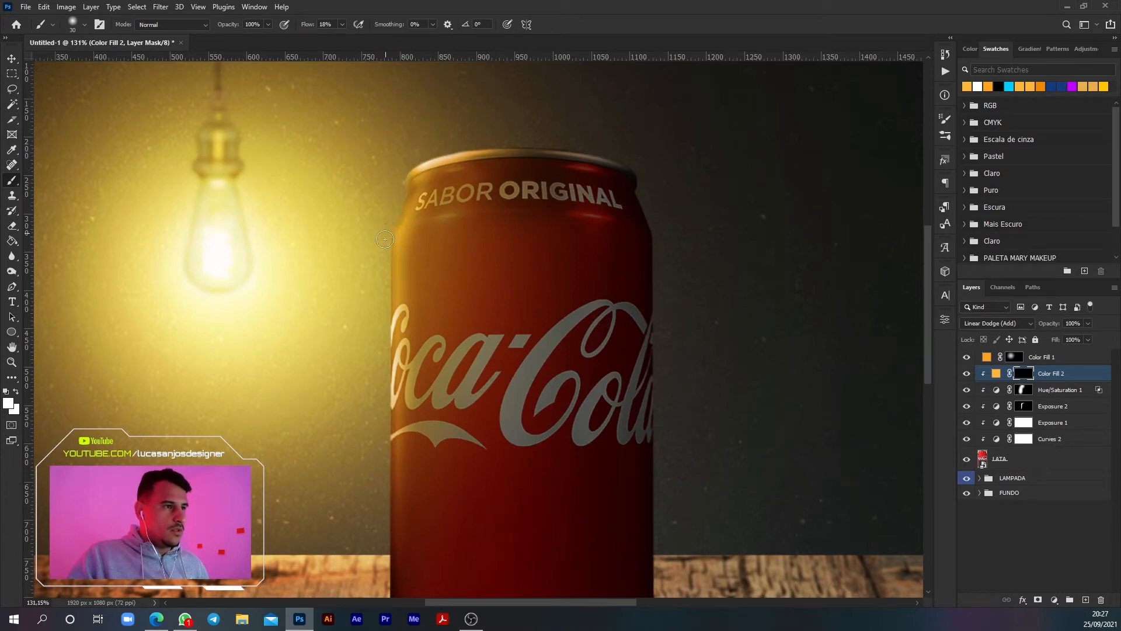
scroll(361, 377, up, 3)
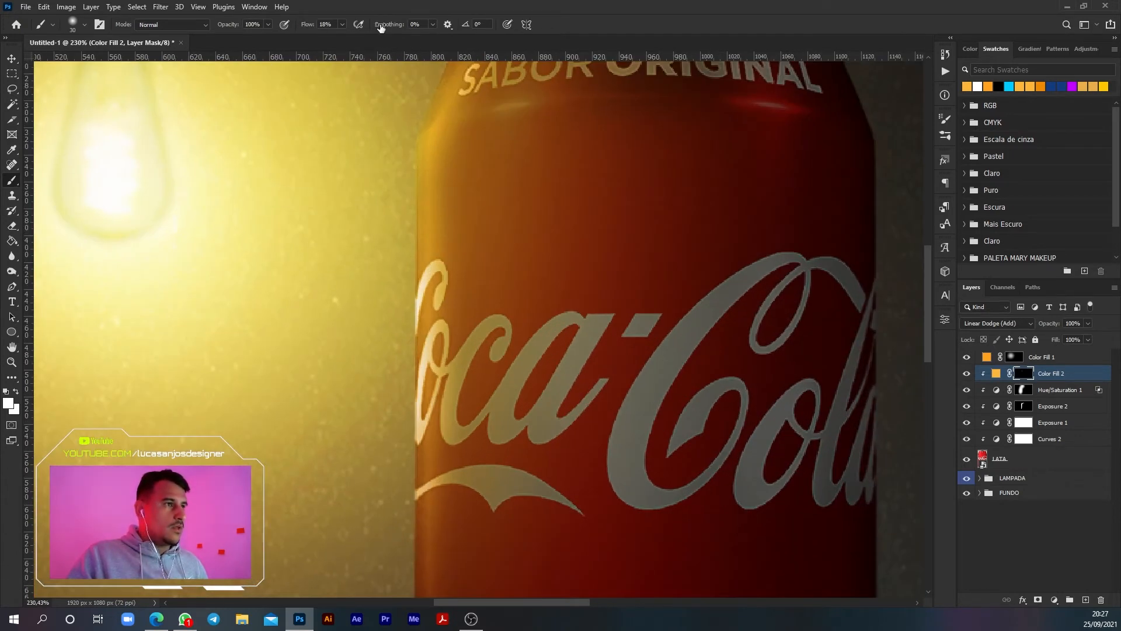
click(342, 24)
drag(345, 38, 390, 38)
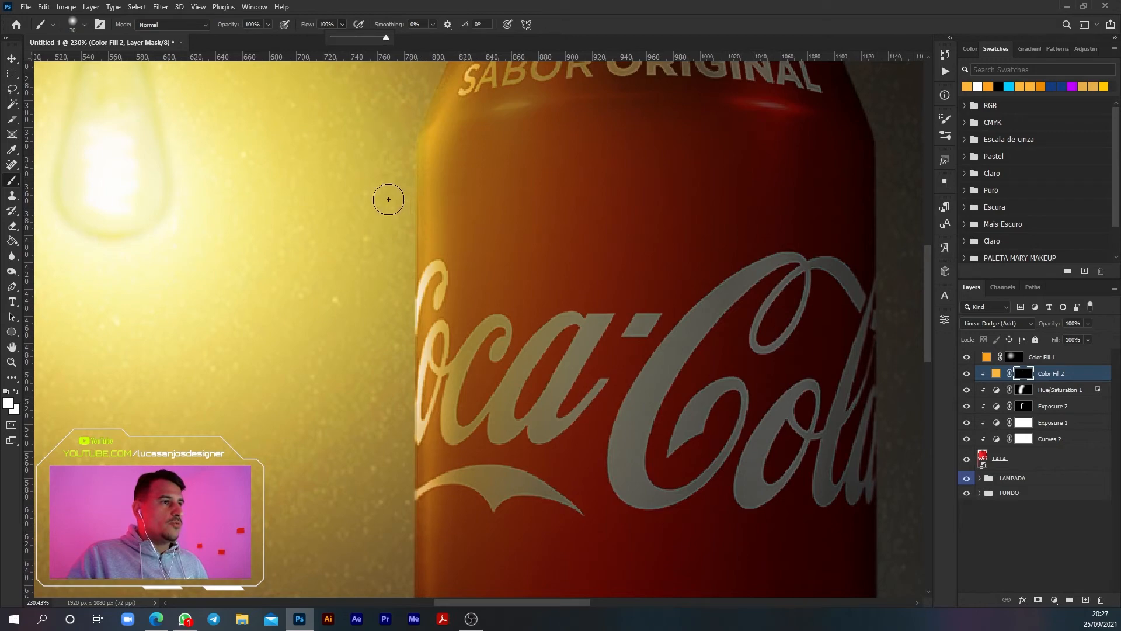
scroll(389, 199, up, 3)
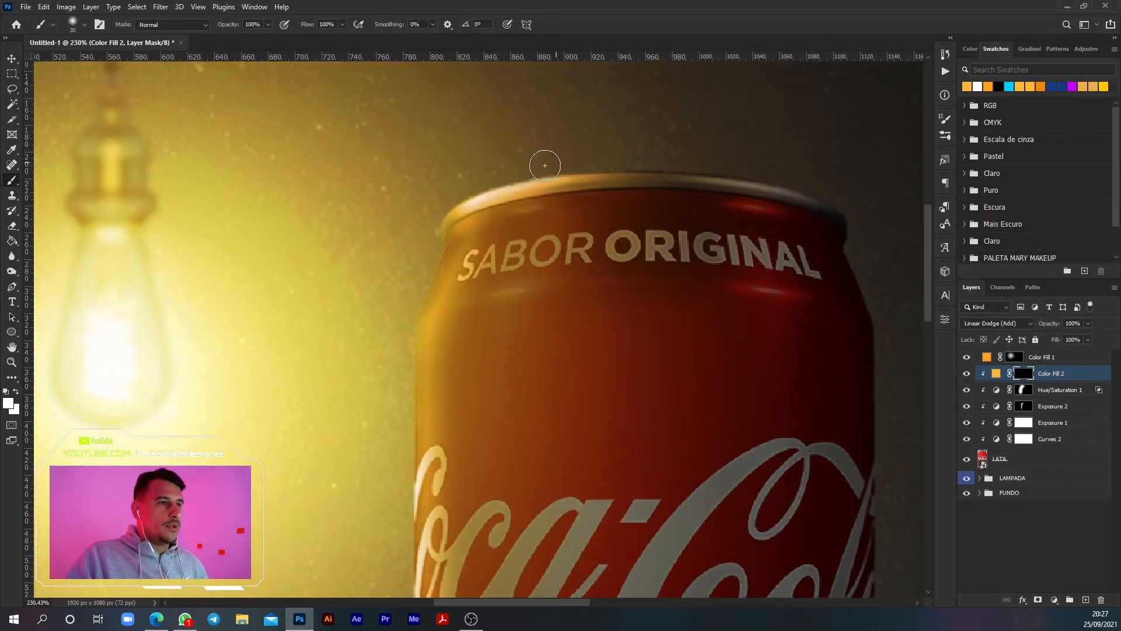
mouse_move(466, 195)
mouse_down()
mouse_move(428, 228)
mouse_move(433, 262)
mouse_move(408, 307)
mouse_move(382, 476)
mouse_move(387, 264)
mouse_move(375, 391)
mouse_up()
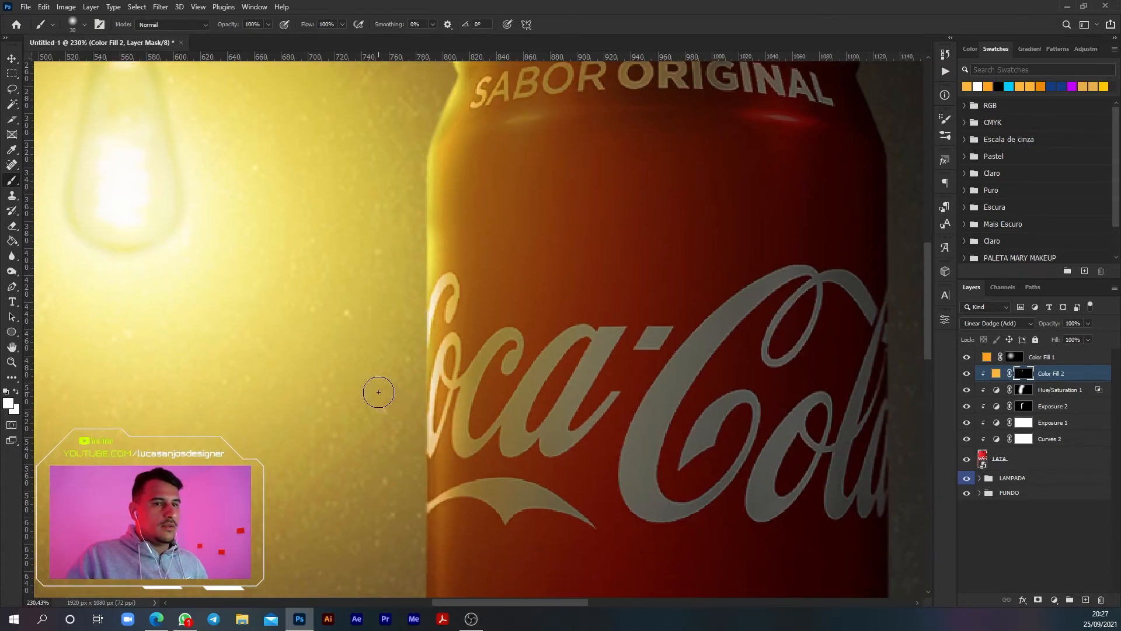
Change Color Fill 2 to a deeper orange and reapply the Linear Dodge (Add) blend mode.
scroll(375, 391, down, 3)
double_click(996, 376)
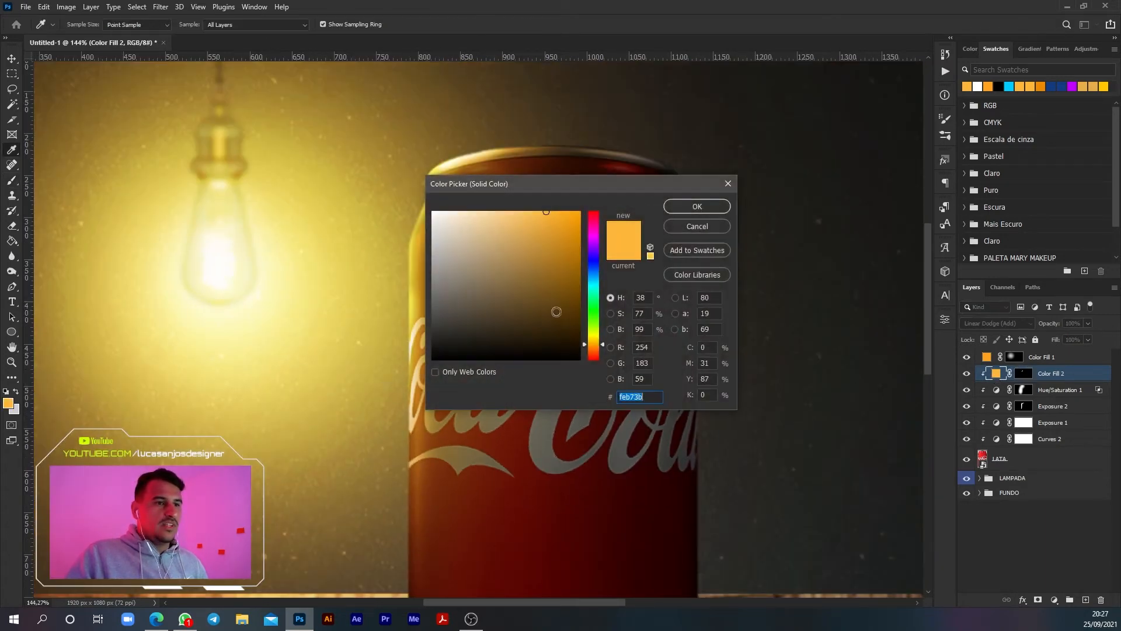
click(689, 208)
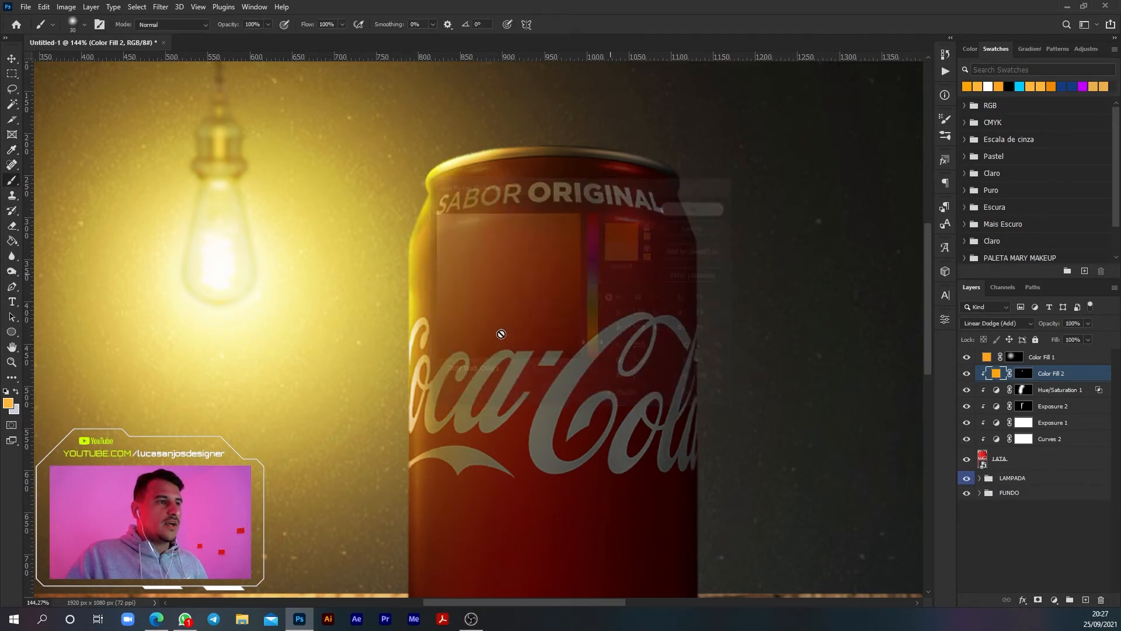
click(1019, 320)
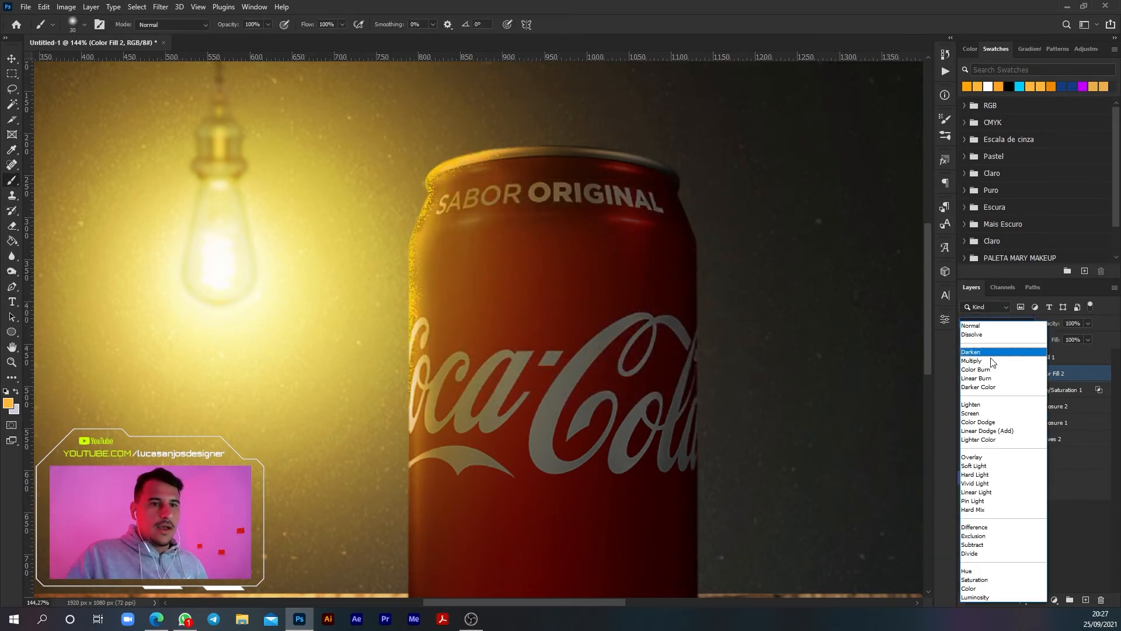
click(986, 431)
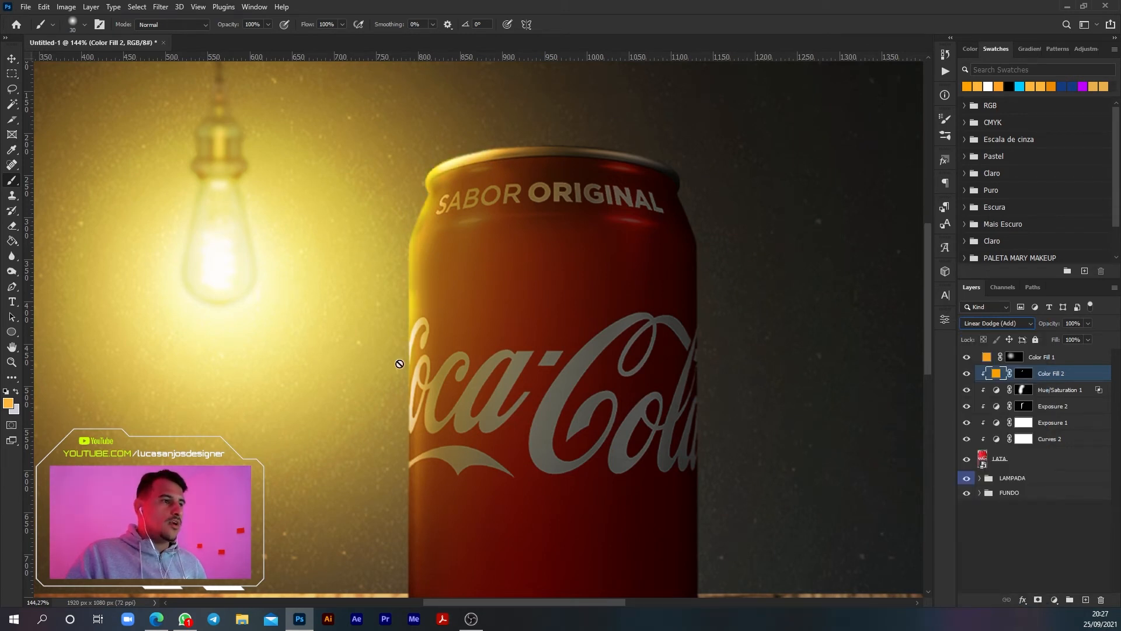
Extend the rim light on the Color Fill 2 mask down the can's lamp-side edge with the 30 px white brush.
click(1023, 374)
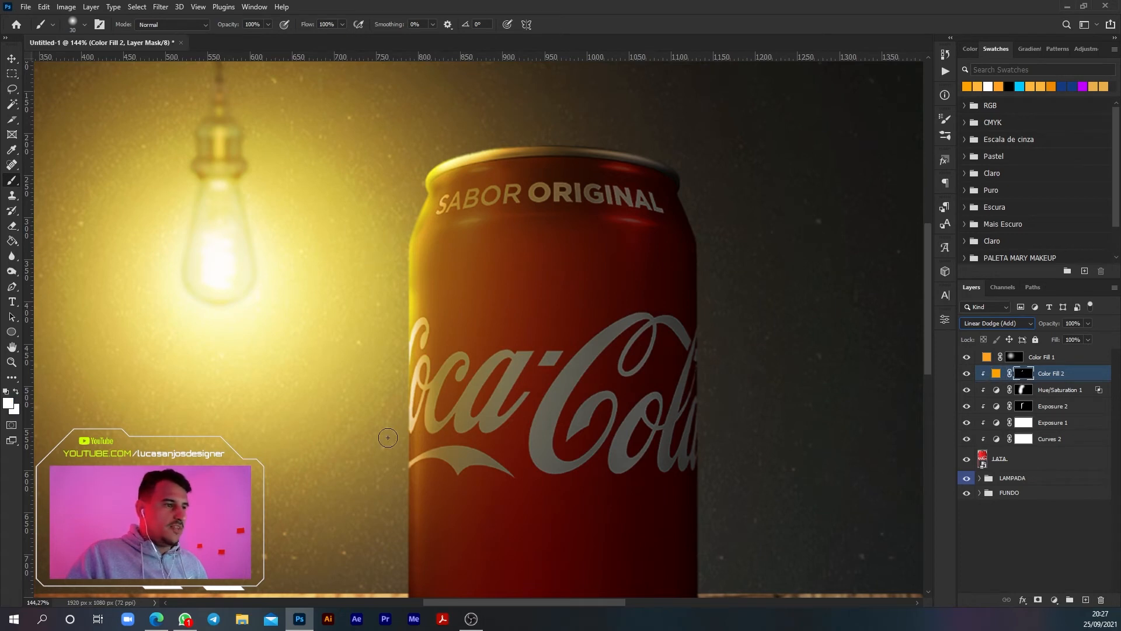
drag(396, 363, 397, 597)
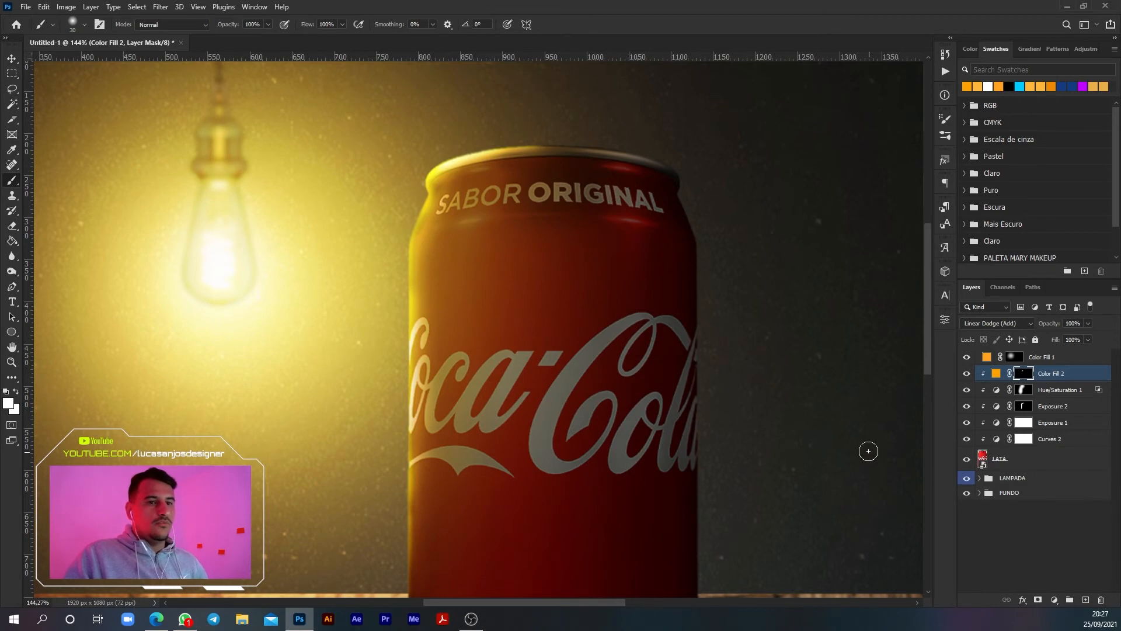
scroll(614, 303, down, 2)
scroll(614, 304, down, 4)
click(12, 59)
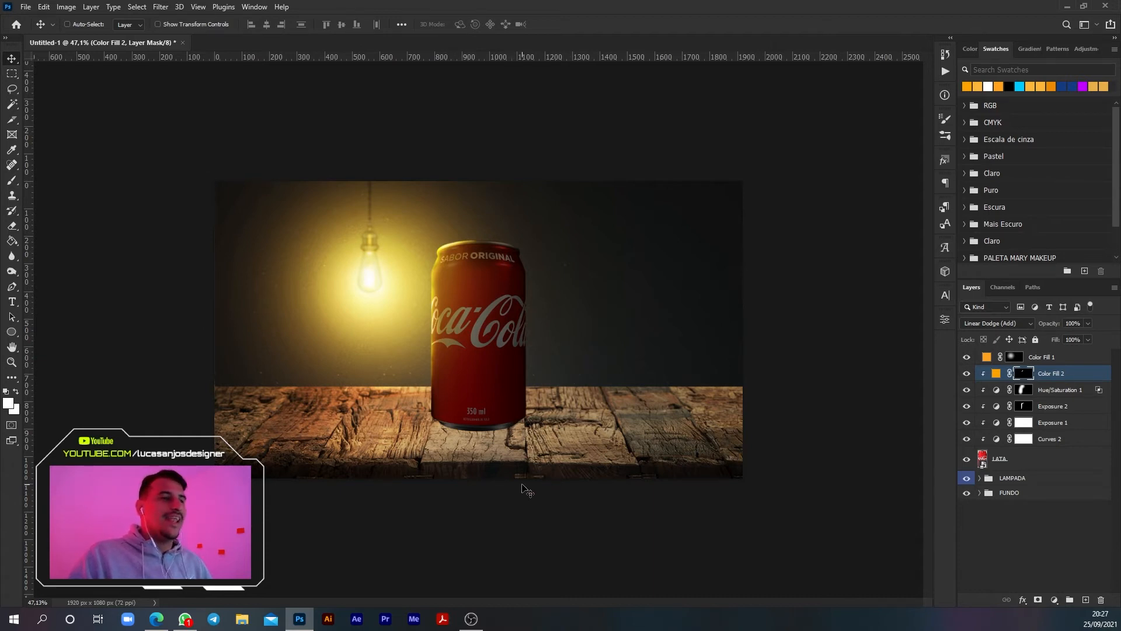
Add a new empty layer directly above the LAMPADA group, beneath the can layer.
click(1048, 563)
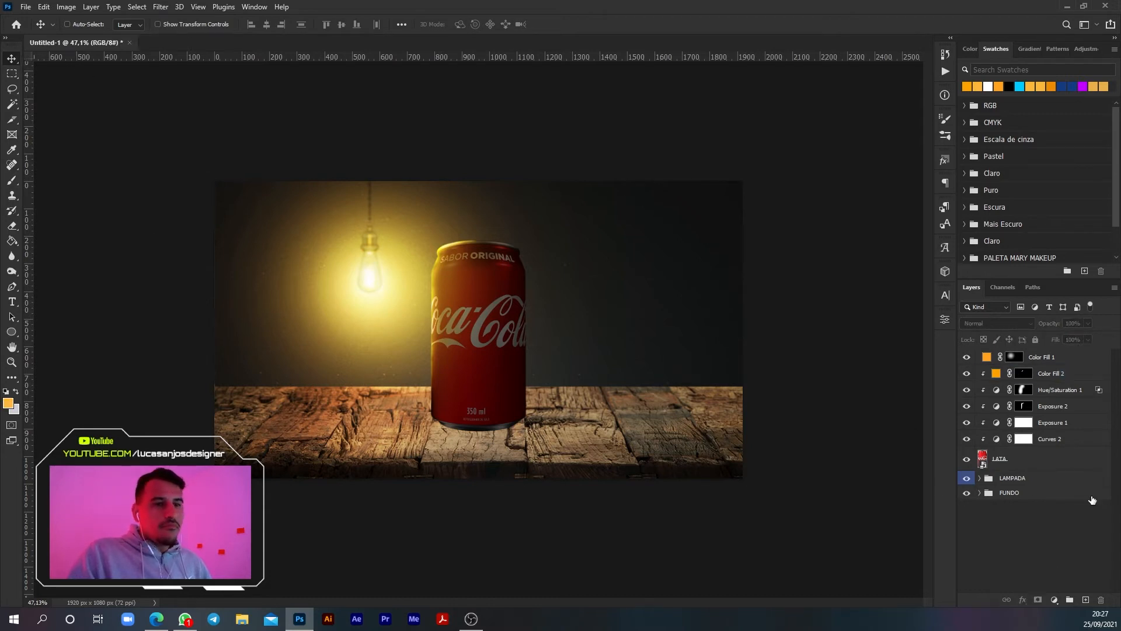
click(1027, 463)
click(1050, 480)
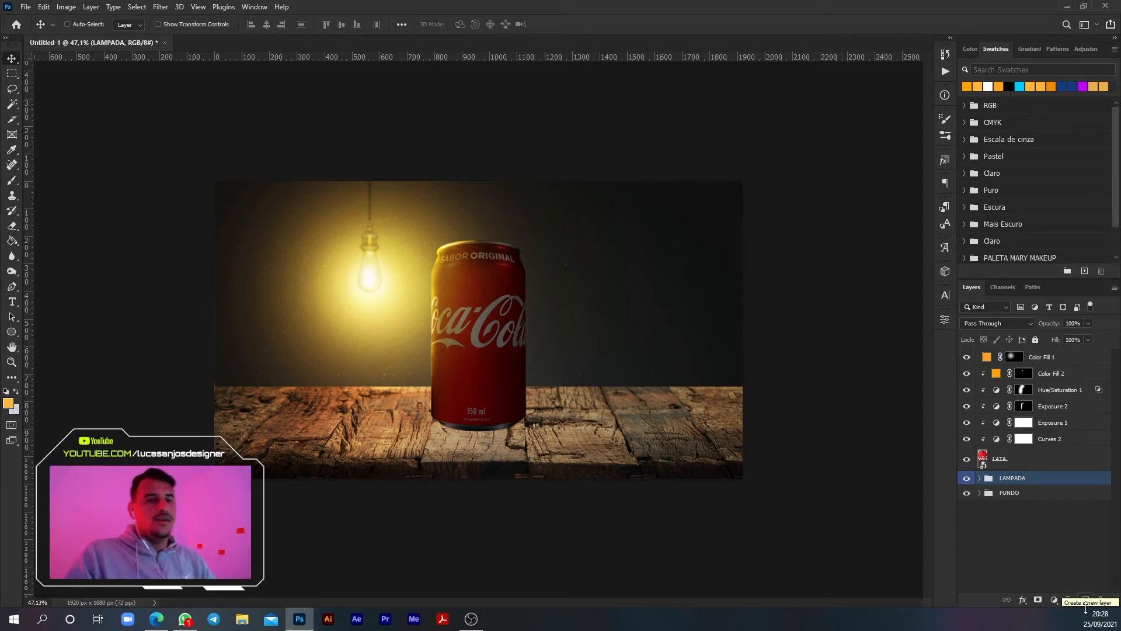
click(1085, 600)
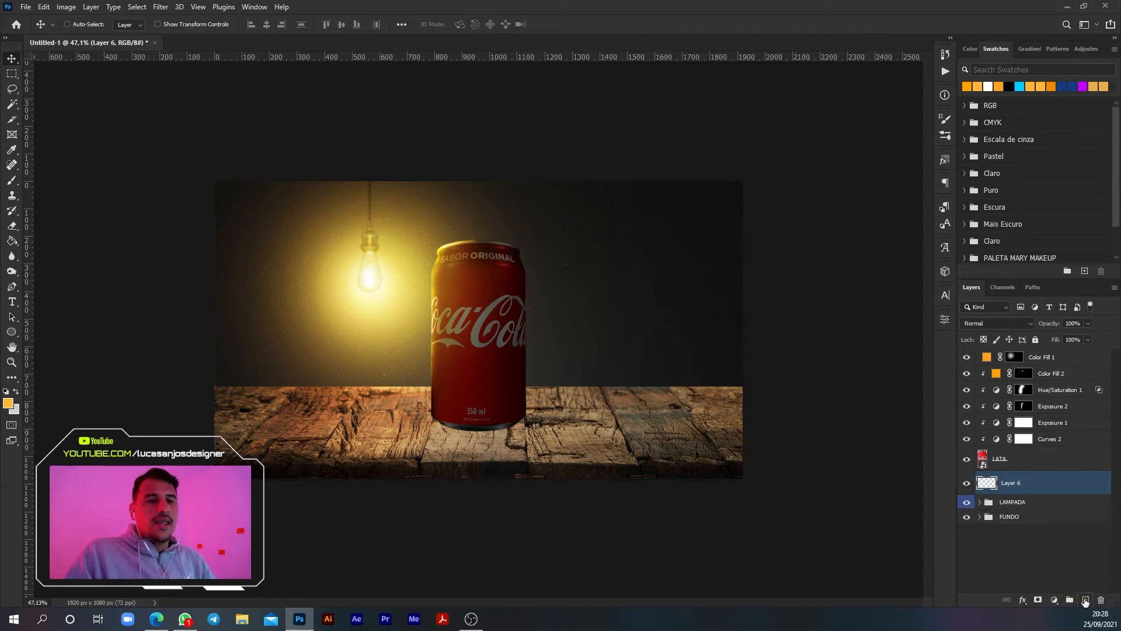
Set up a soft black brush with its tip flattened into a horizontal ellipse, enlarged to 500 px.
click(13, 182)
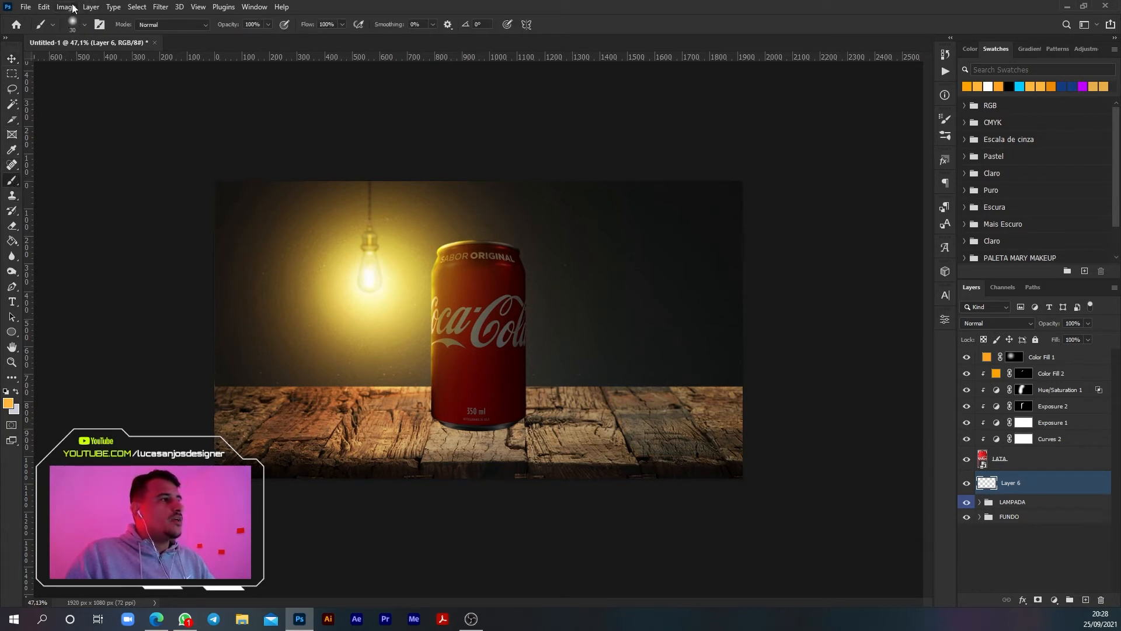
click(84, 26)
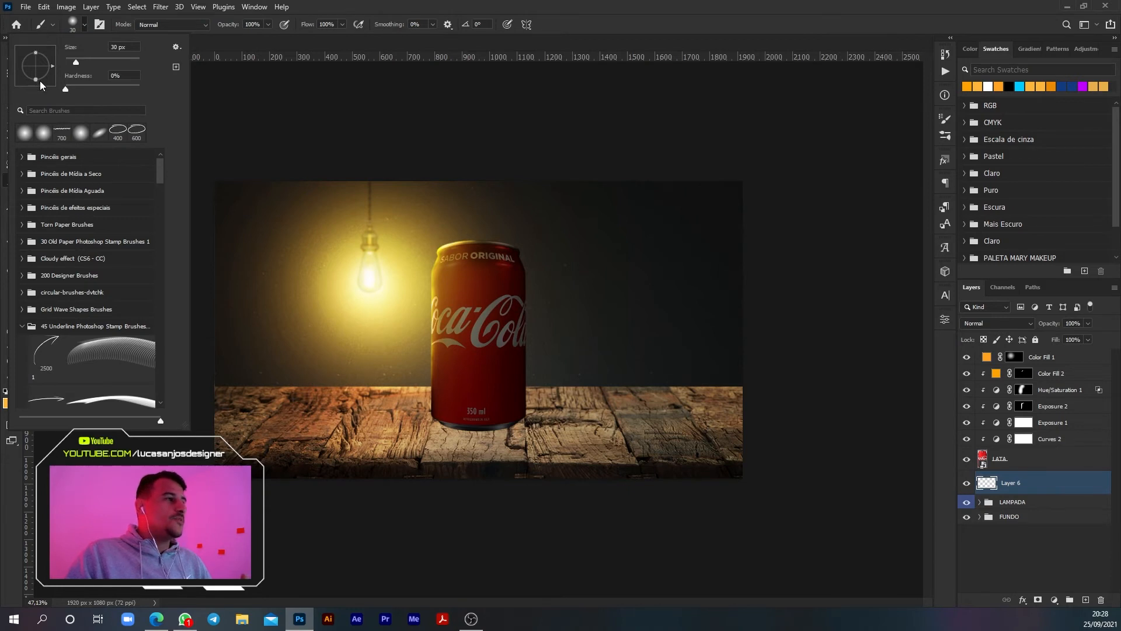
mouse_move(33, 76)
mouse_down()
mouse_move(35, 53)
mouse_move(36, 74)
mouse_up()
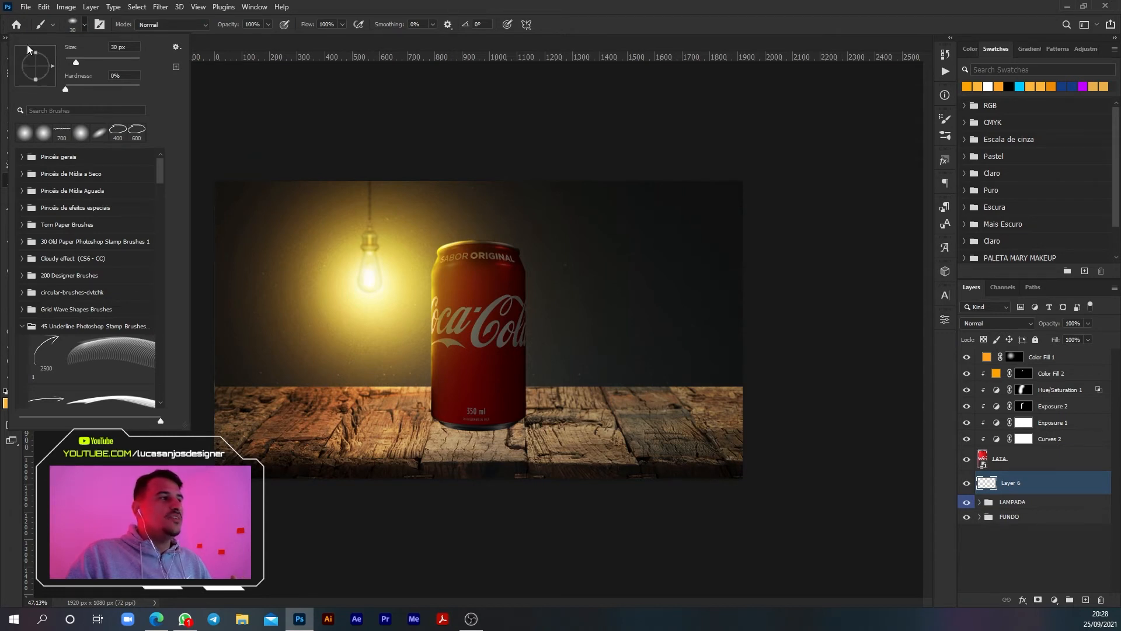
drag(28, 49, 33, 66)
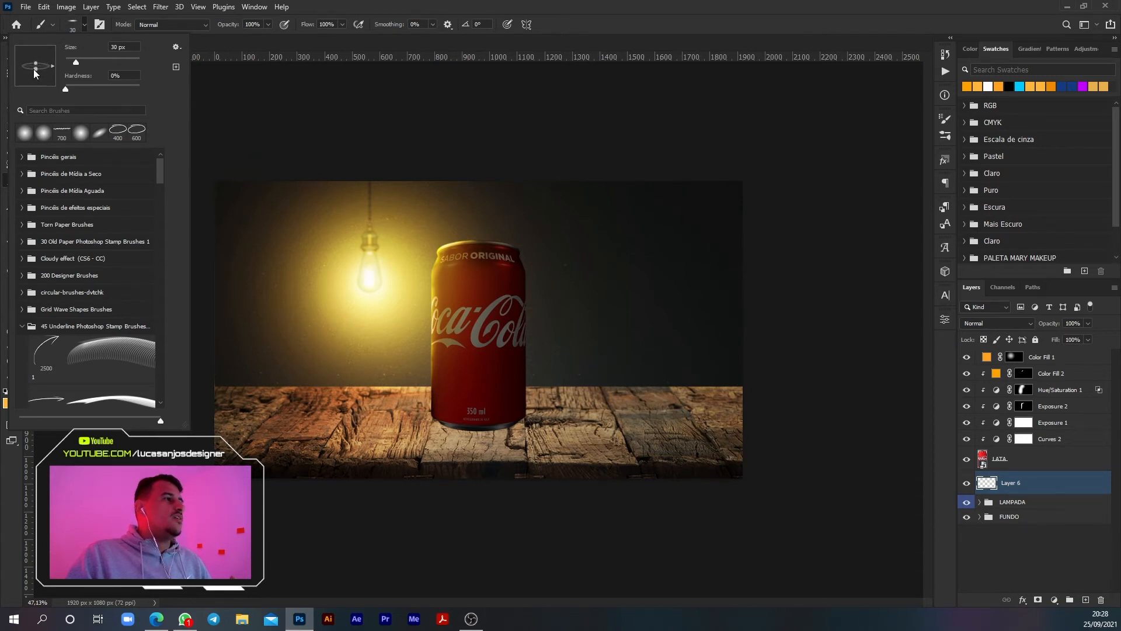
click(1009, 86)
key(bracketright)
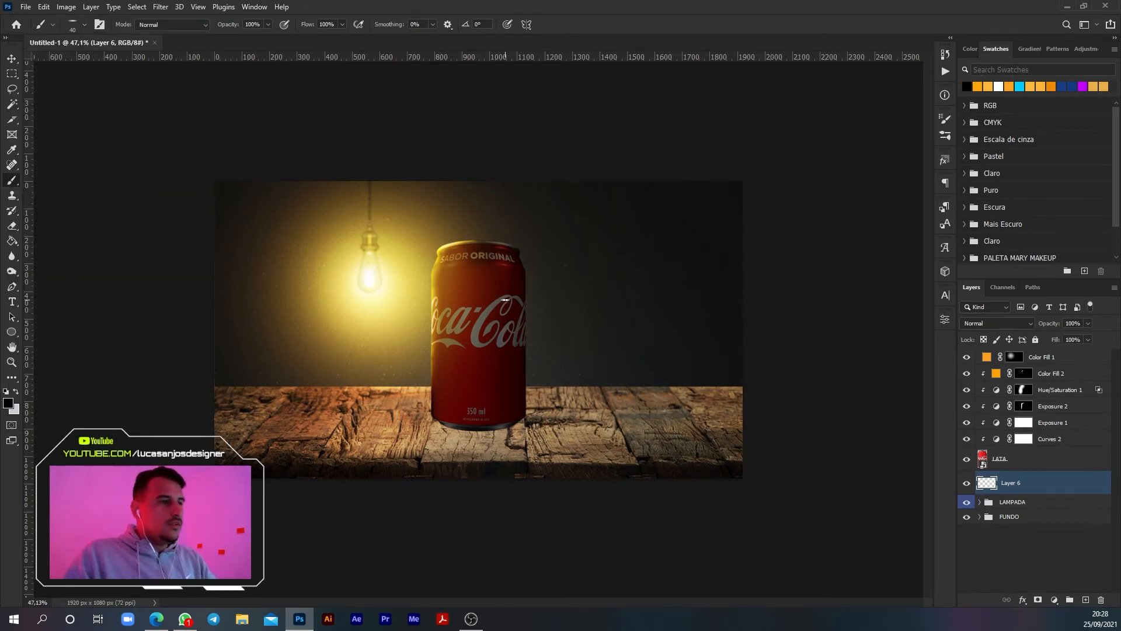
key(bracketright)
key(bracketright)
key(bracketright)
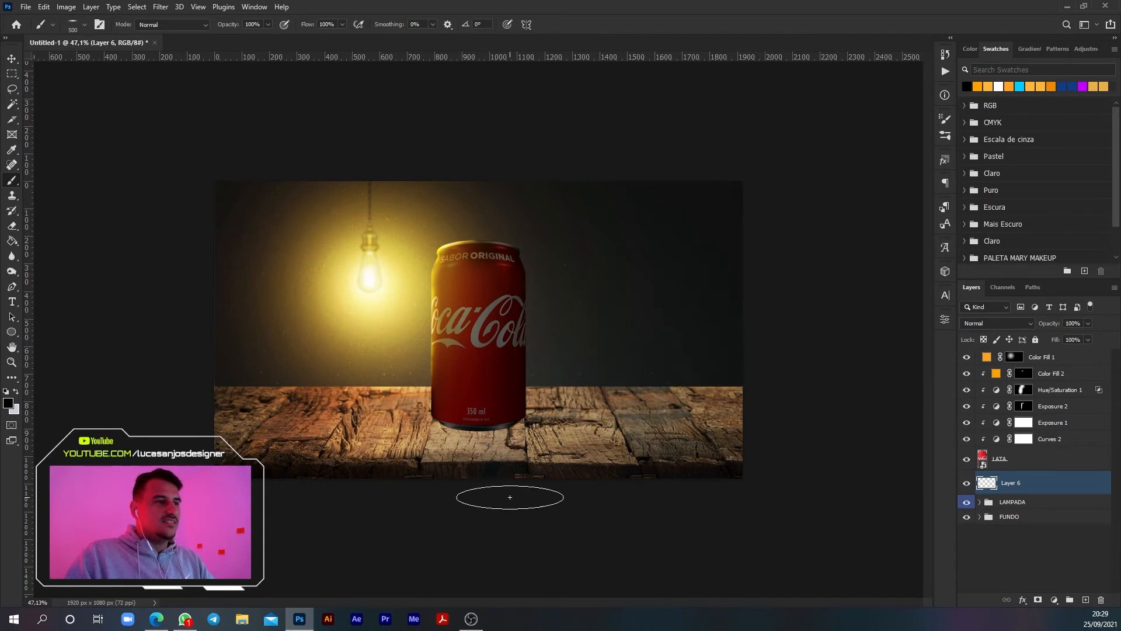
click(489, 424)
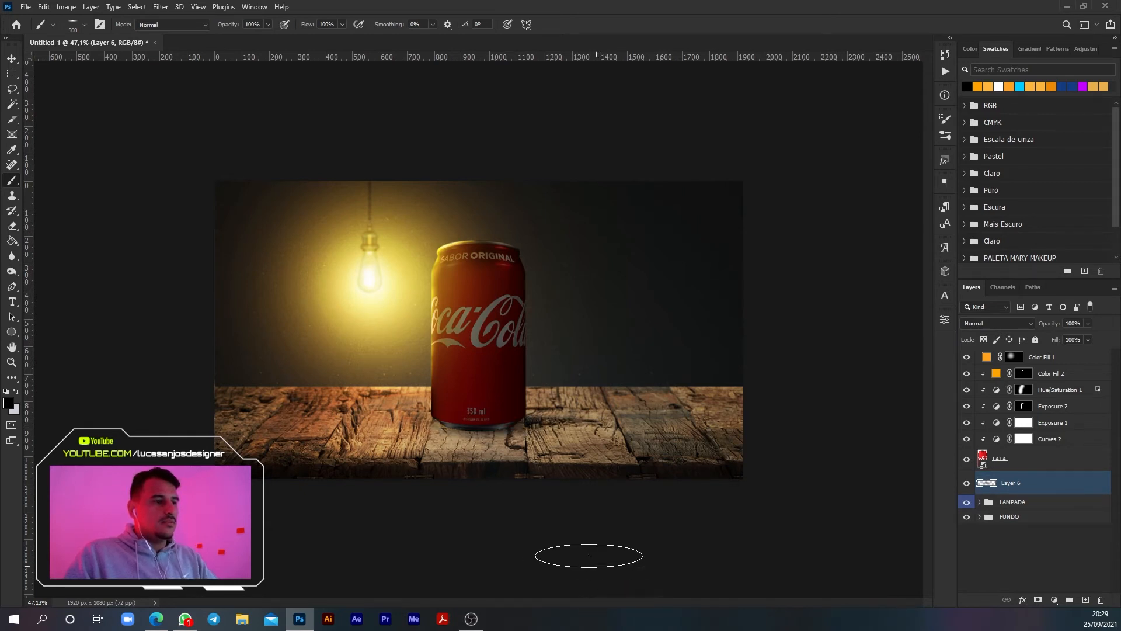
key(ctrl+z)
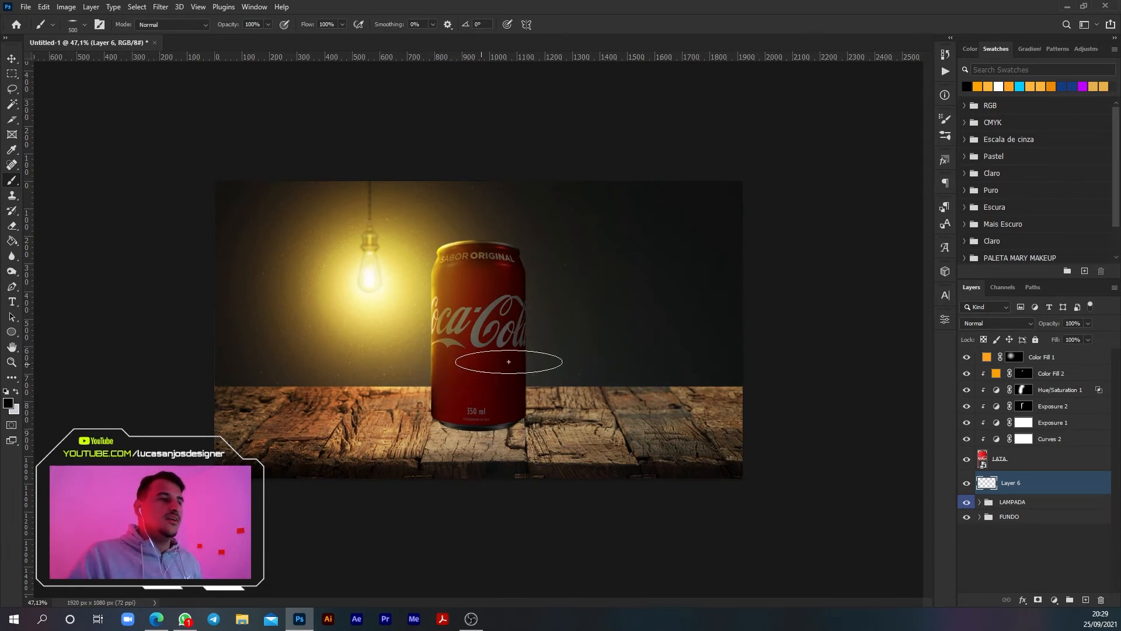
click(625, 237)
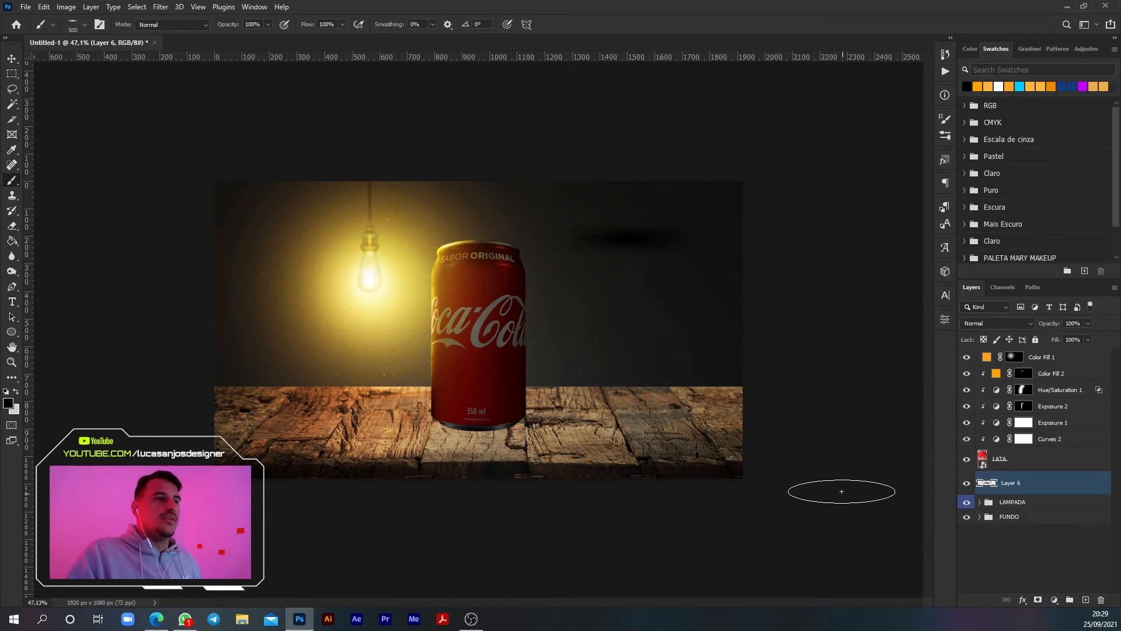
key(ctrl+z)
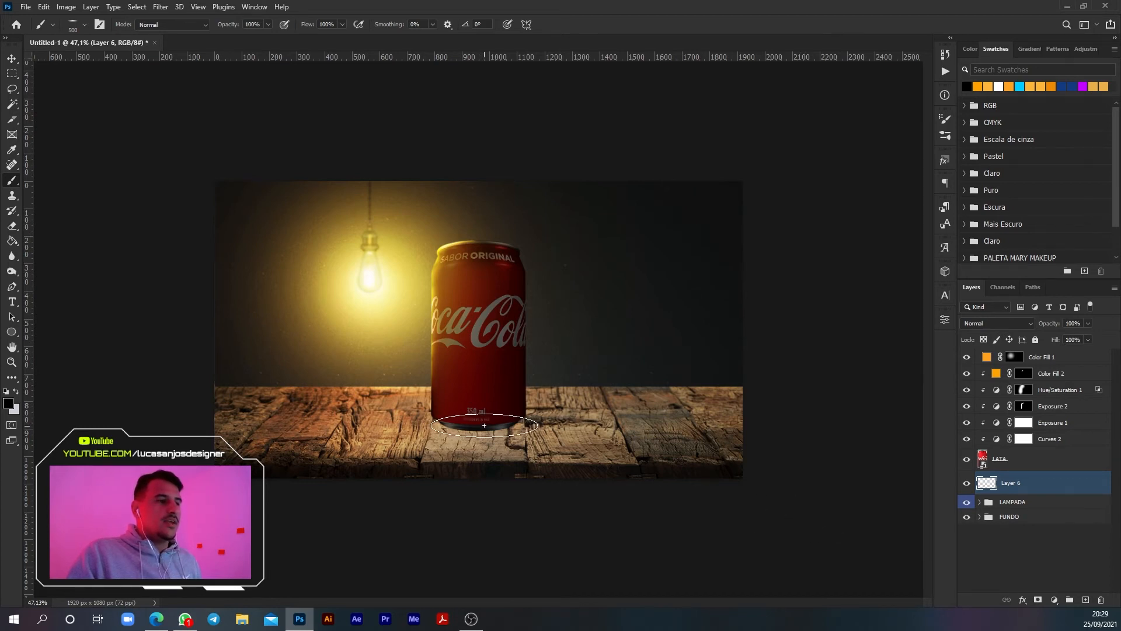
click(487, 422)
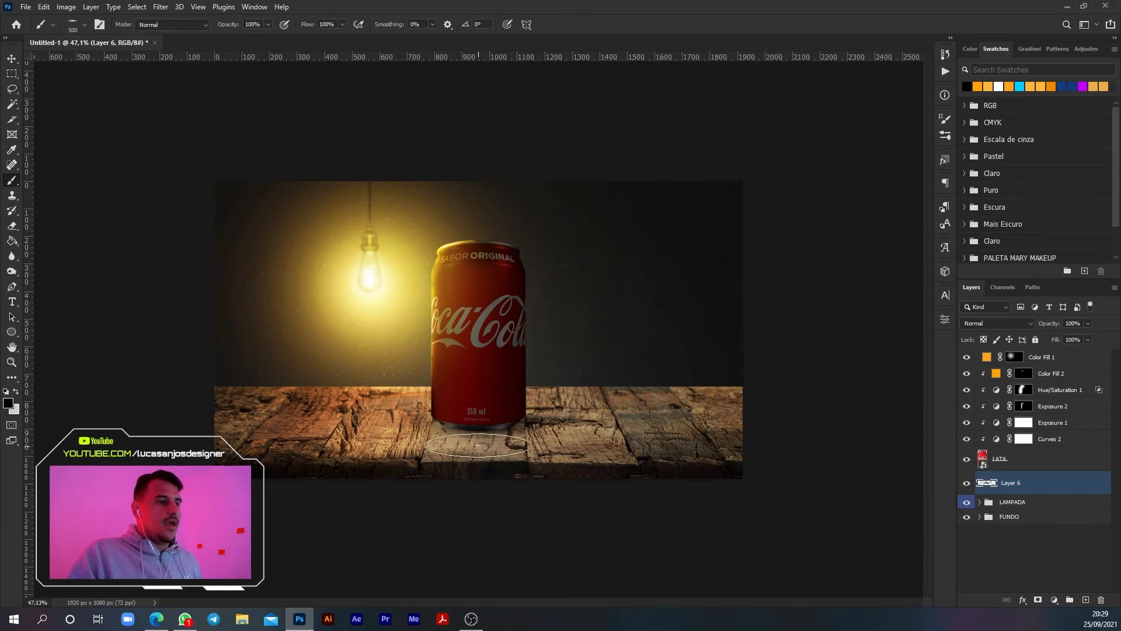
key(ctrl+z)
click(493, 425)
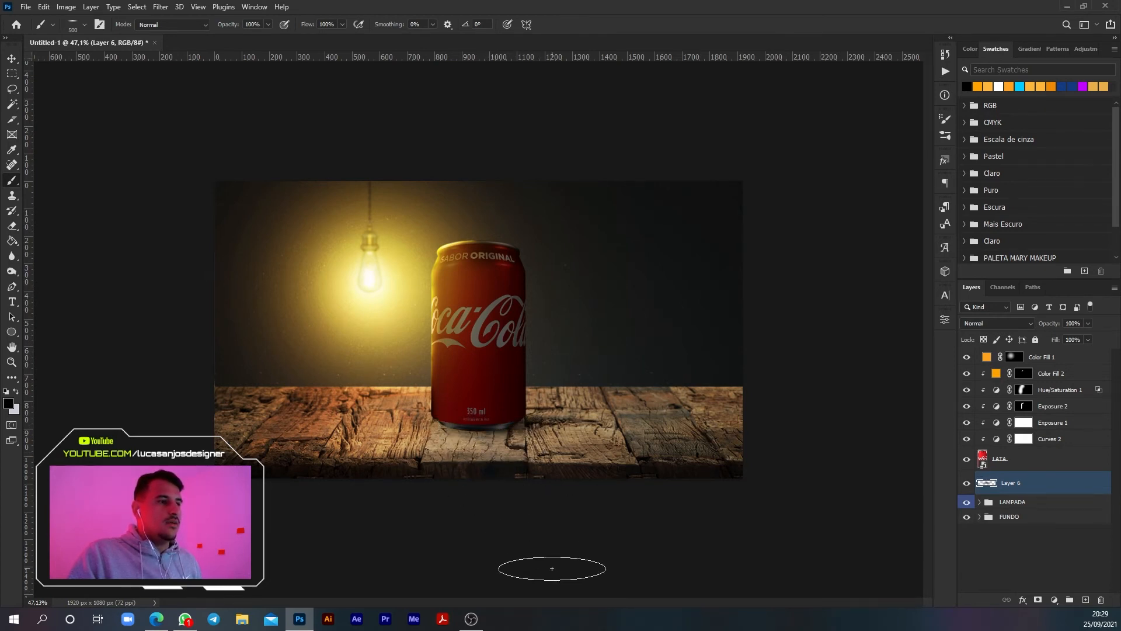
key(ctrl+z)
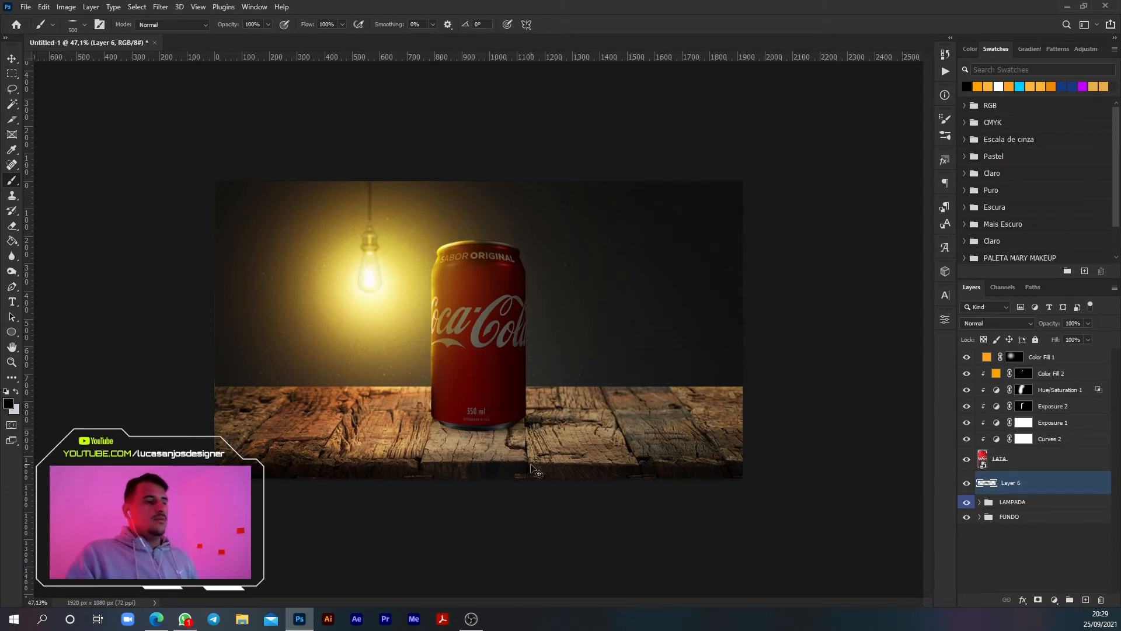
Paint a contact shadow beneath the can's base on Layer 6 with the flattened black brush, reducing it from 500 to 300 px.
click(487, 427)
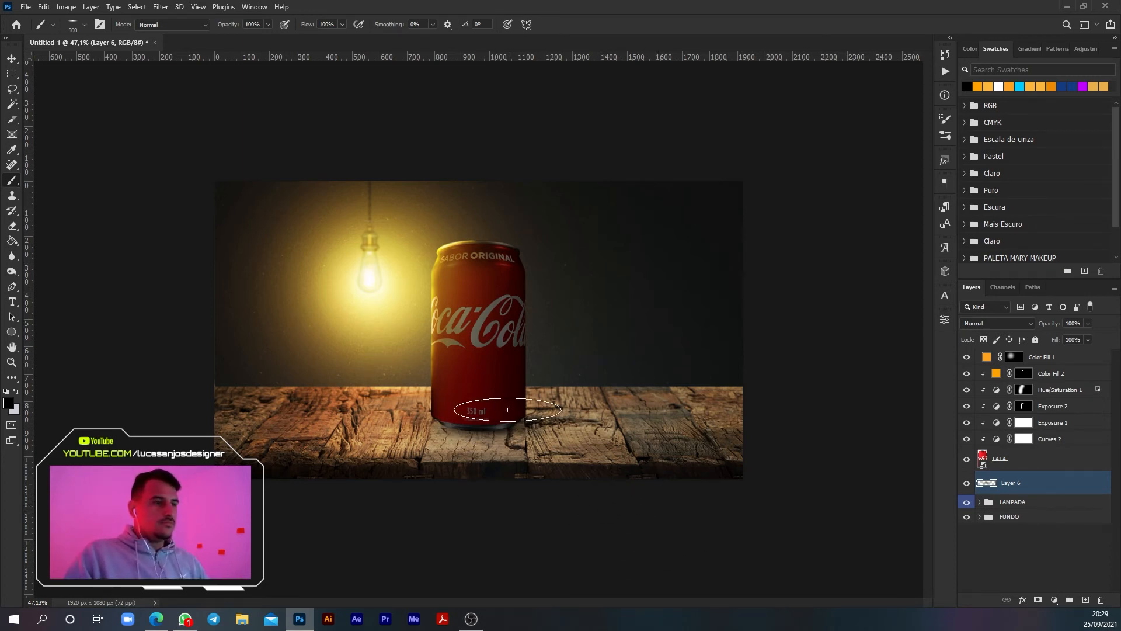
key(bracketright)
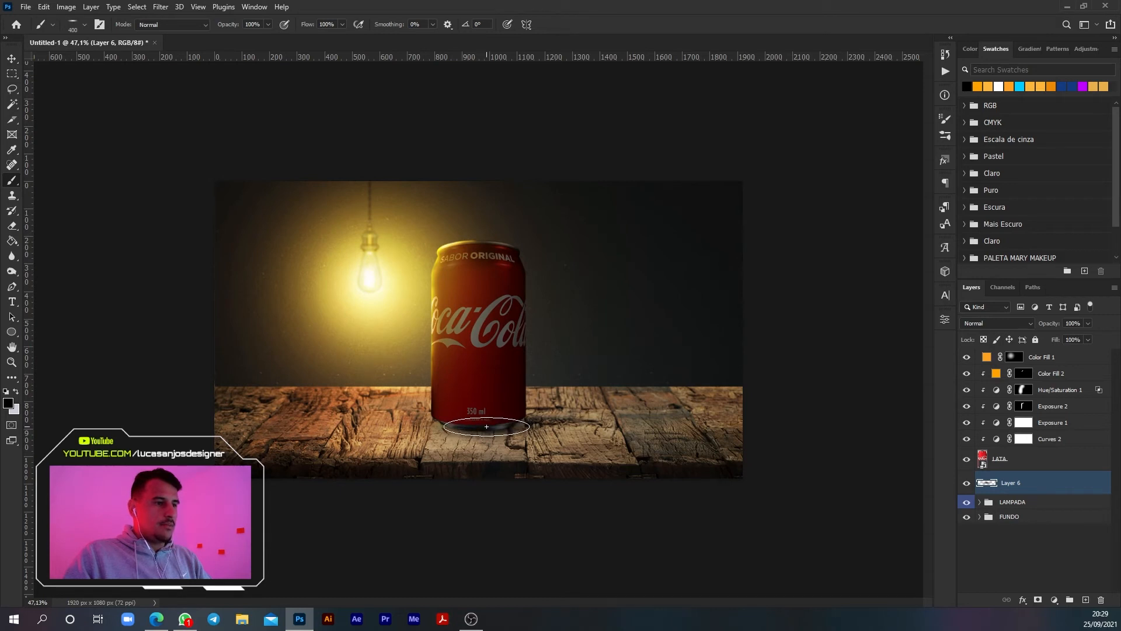
key(bracketleft)
key(bracketleft)
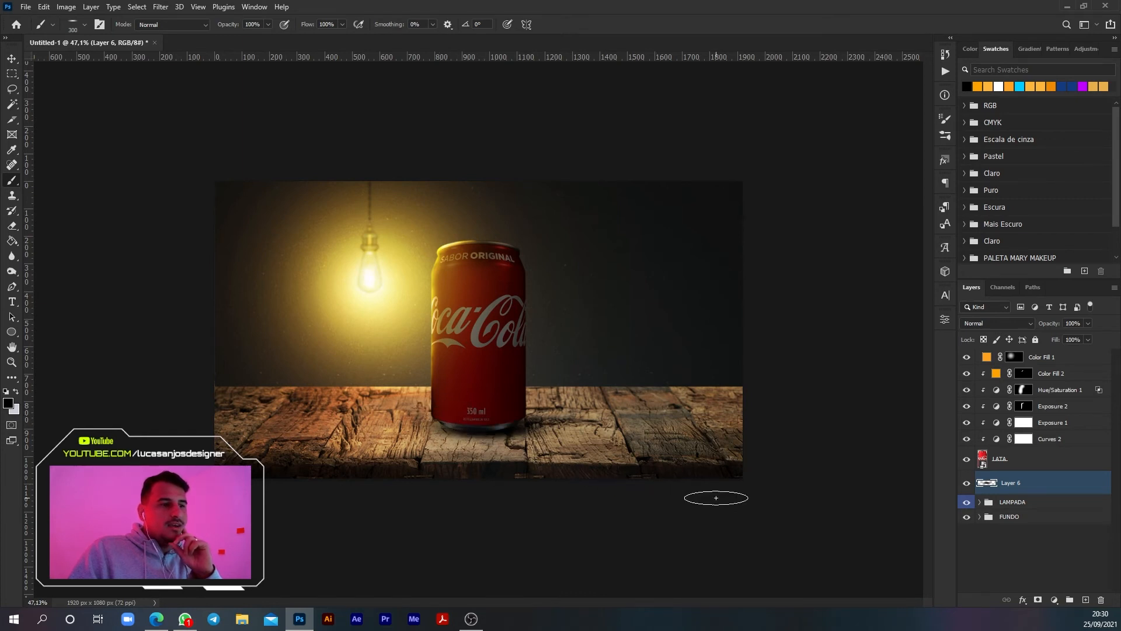
Tilt the flattened brush tip to an angle of -36°.
click(83, 23)
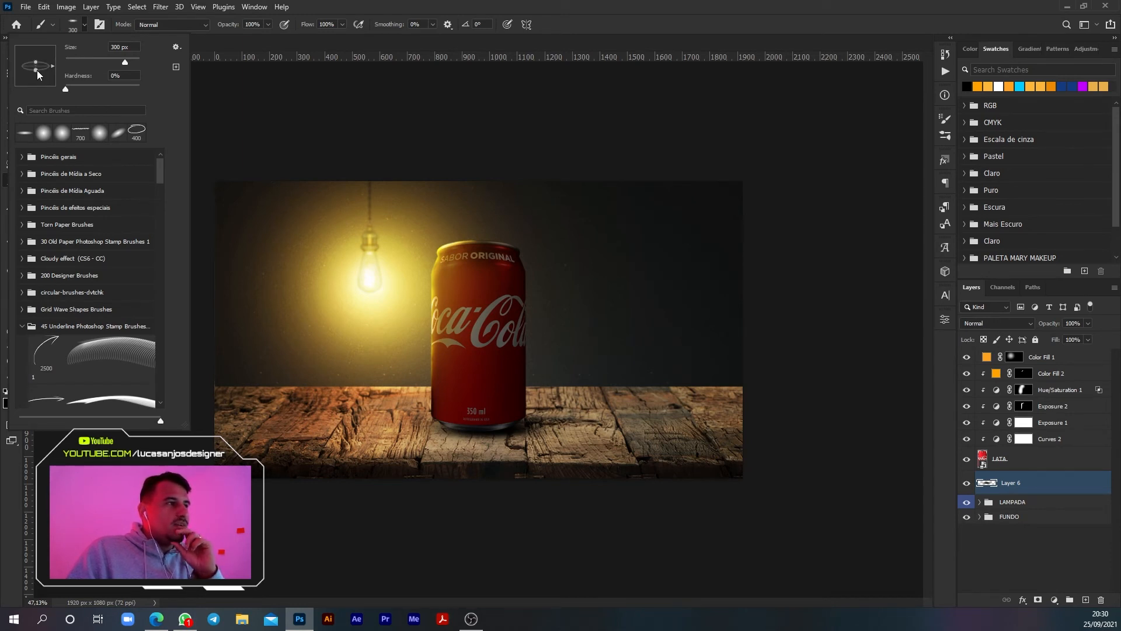
drag(36, 73, 36, 74)
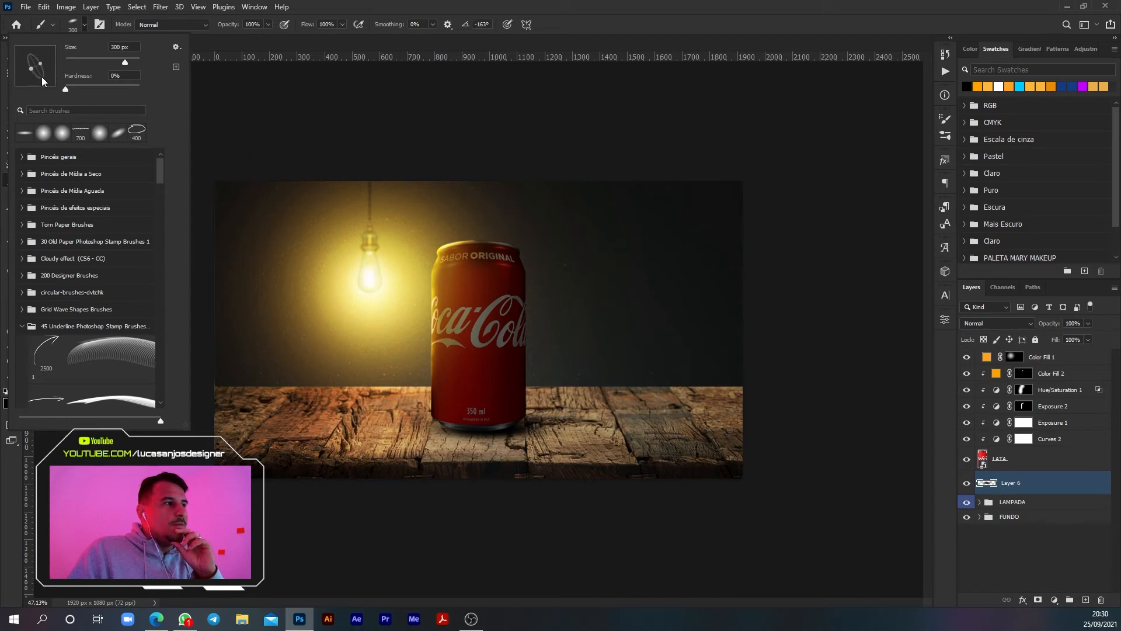
click(45, 79)
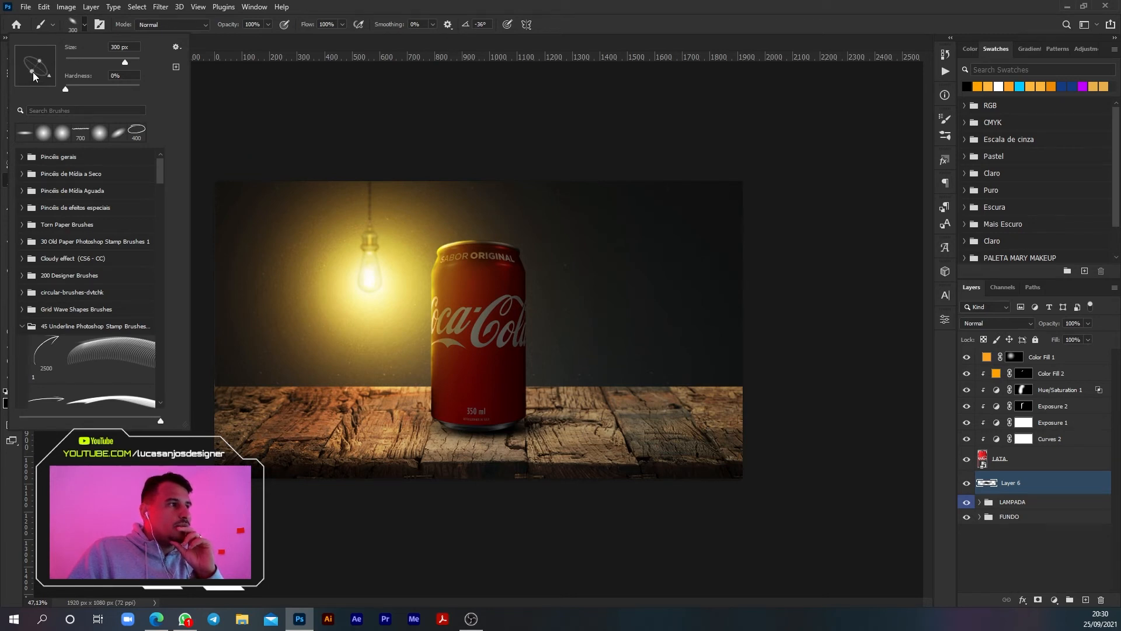
click(85, 24)
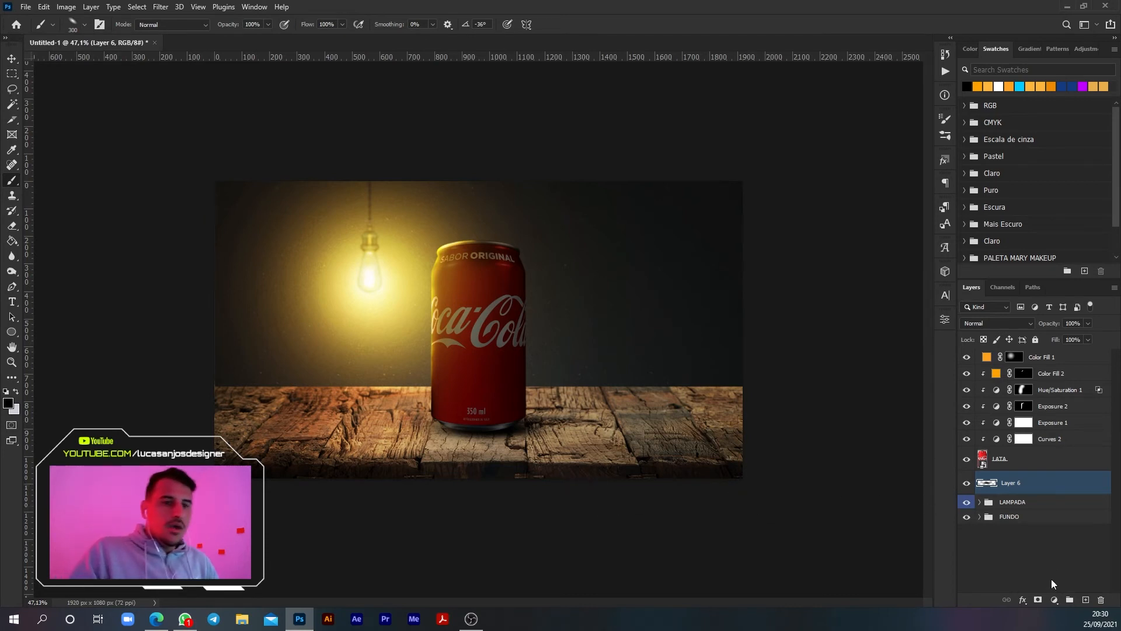
Add a new layer above Layer 6 and paint the can's diagonal cast shadow on the table with a 700 px brush at 50% flow.
click(1085, 599)
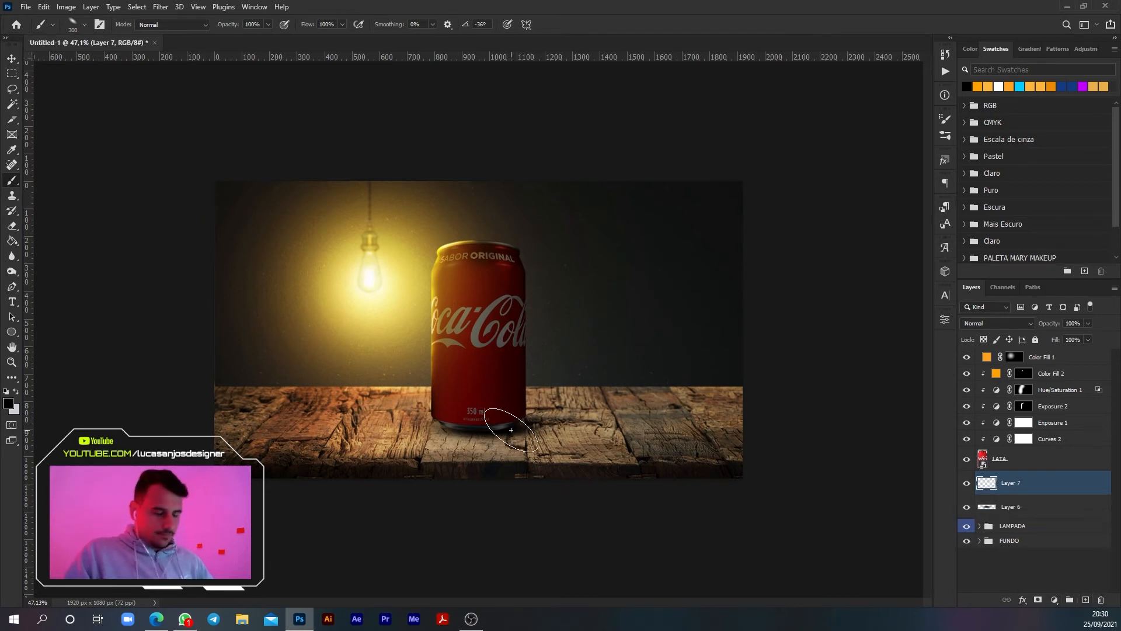
key(bracketright)
key(bracketright)
key(bracketright)
key(bracketright)
key(bracketright)
key(bracketright)
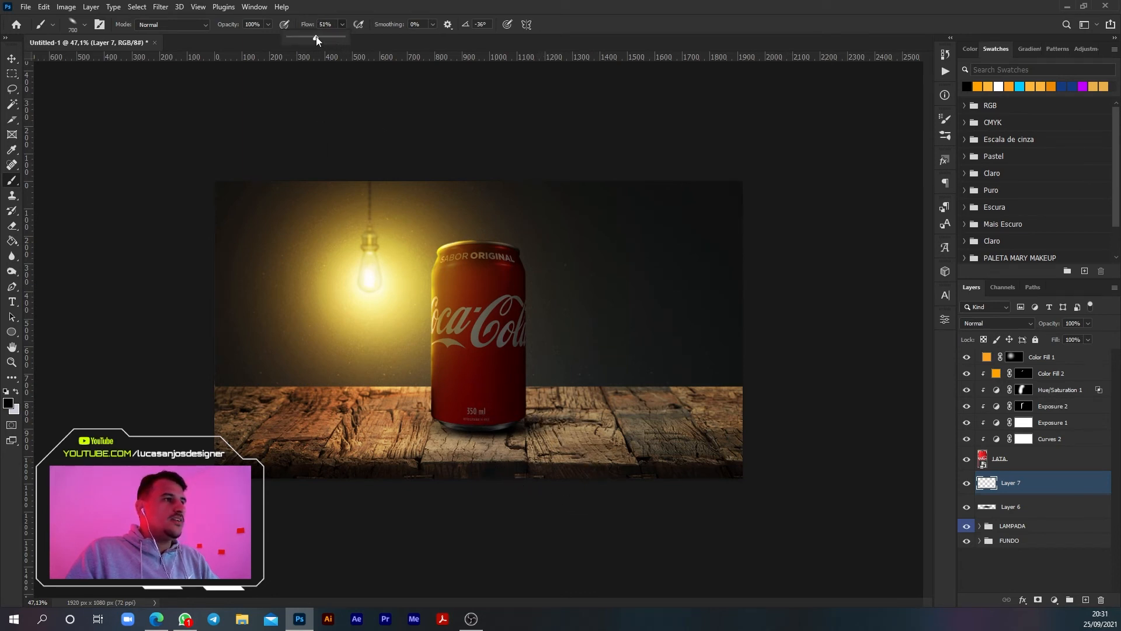
drag(316, 37, 315, 37)
click(345, 23)
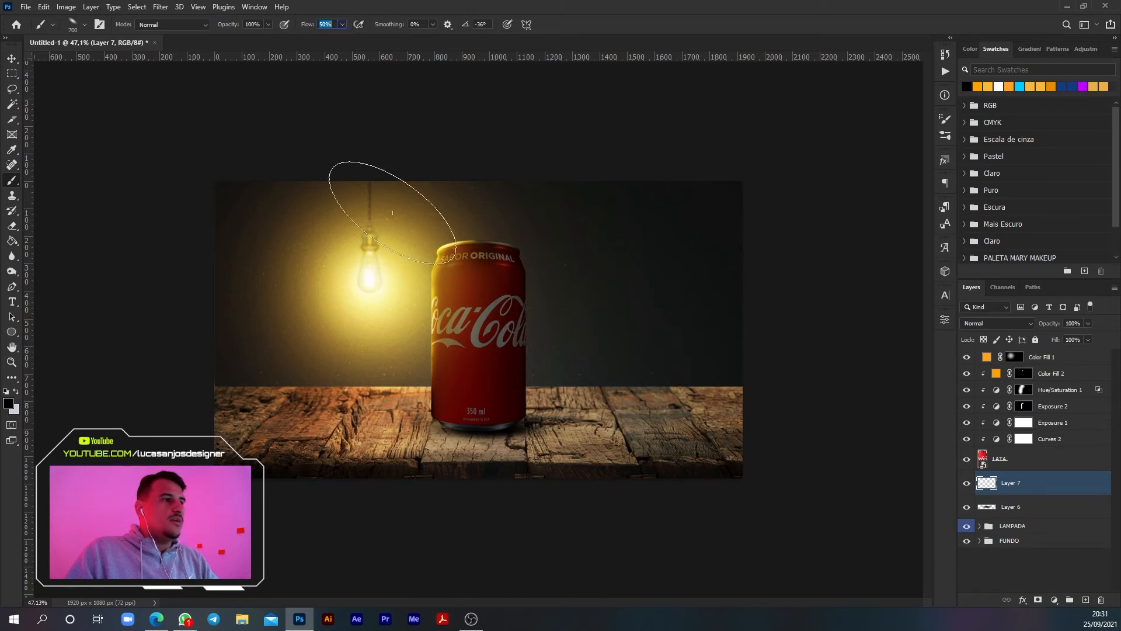
click(536, 459)
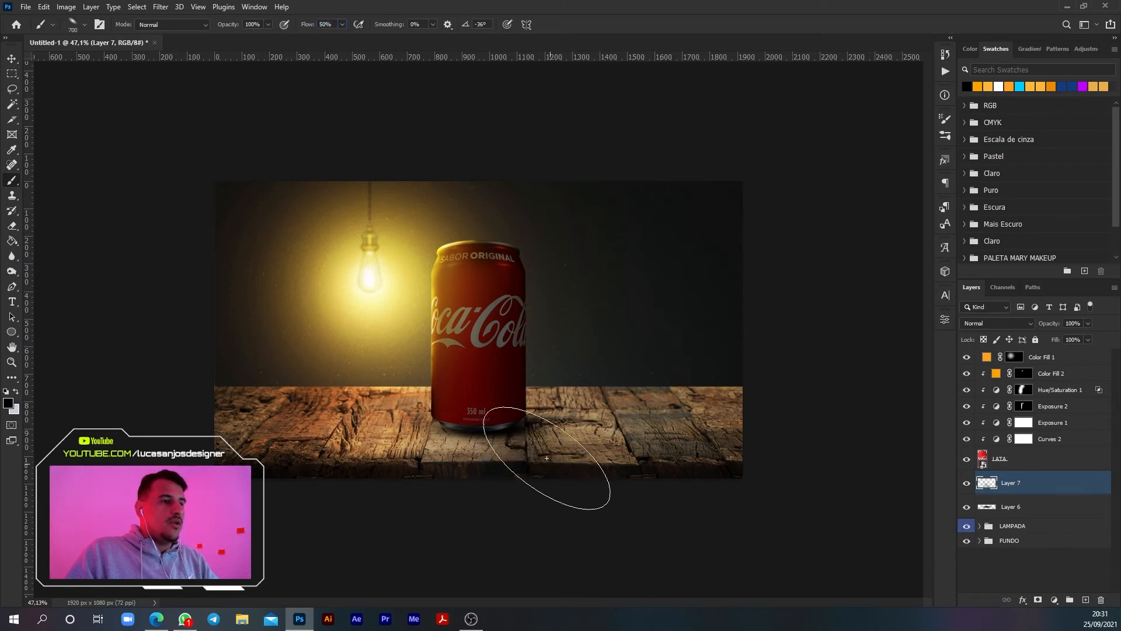
click(568, 470)
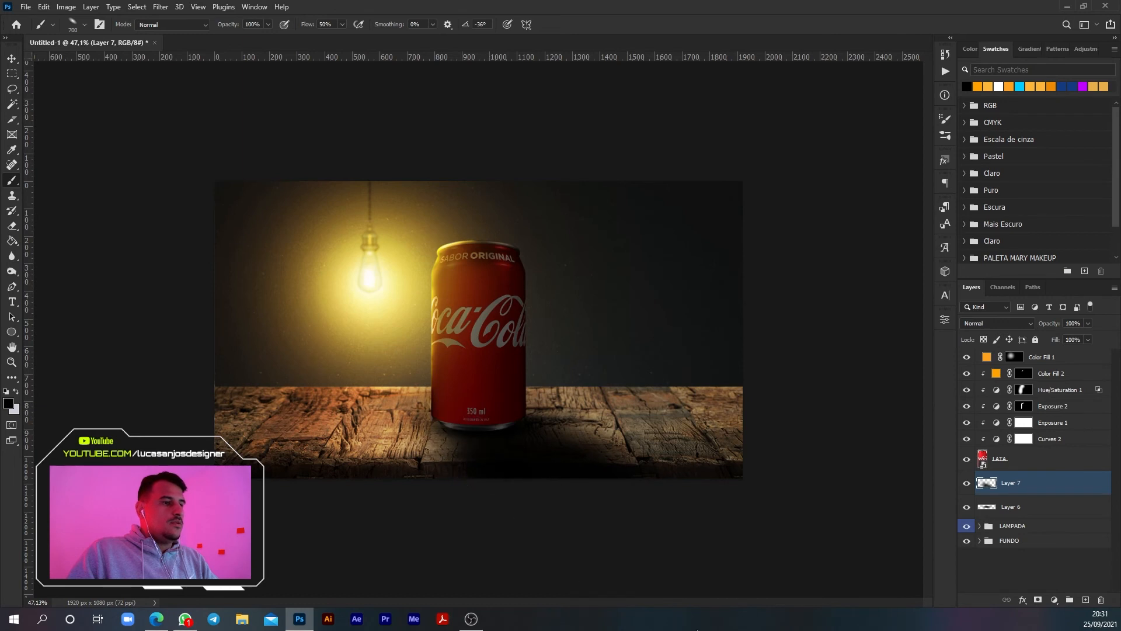
Refine the cast shadow close to the can's base on Layer 7 with the tilted brush reduced to 250 px.
key(bracketleft)
key(bracketleft)
key(bracketleft)
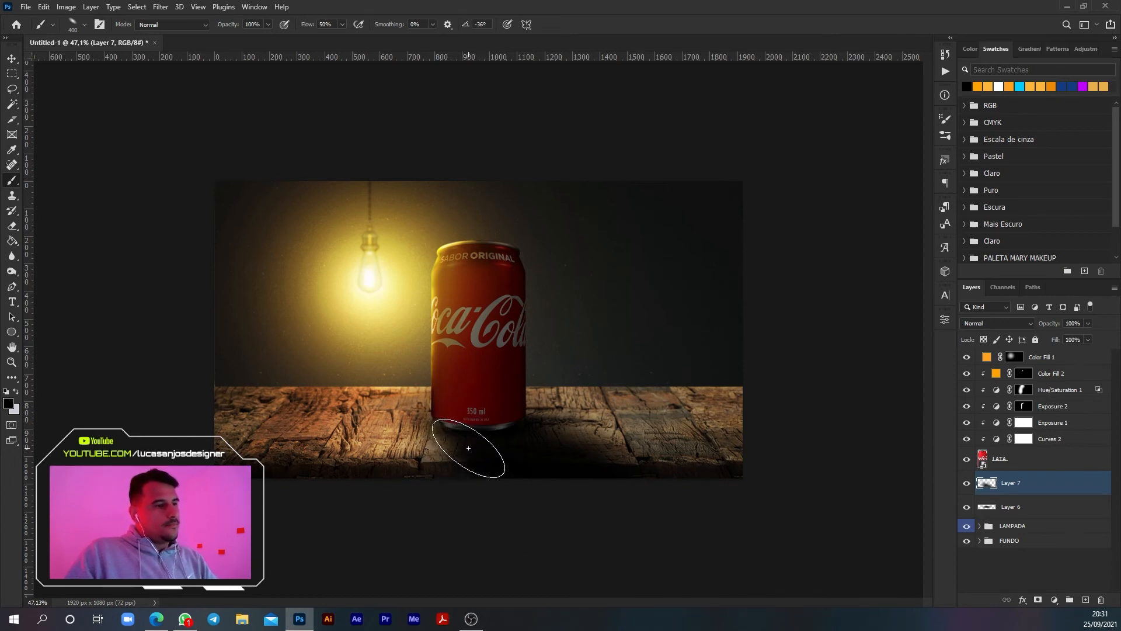
key(bracketleft)
key(bracketleft)
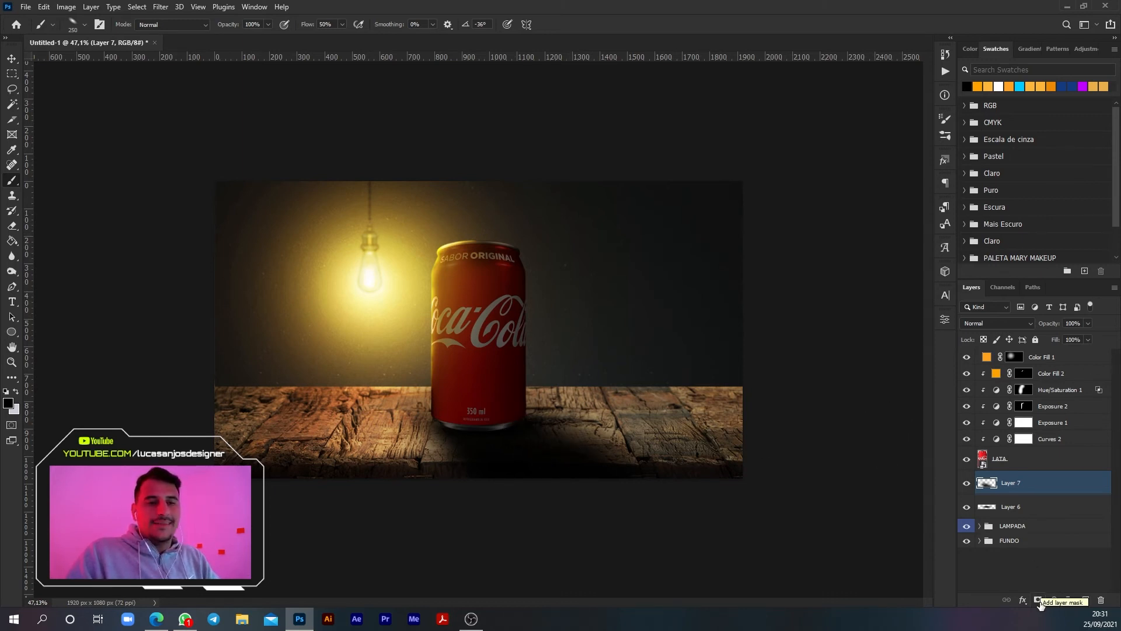
Soften the cast shadow on Layer 7 by erasing its excess on the wood with a soft round eraser at 300 px.
click(11, 226)
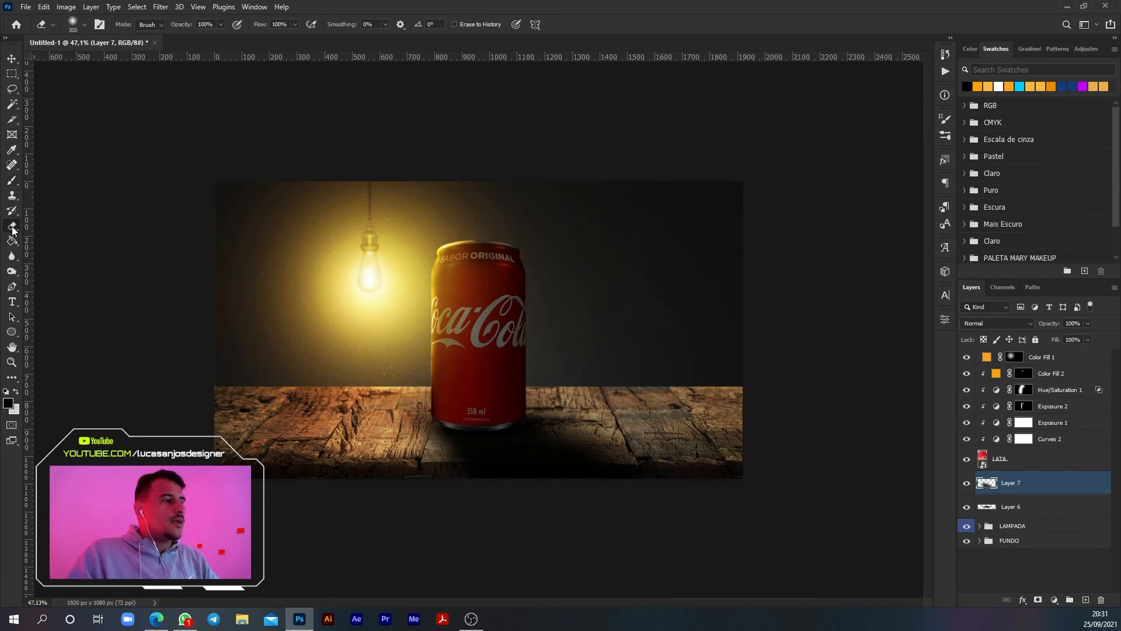
key(bracketright)
key(bracketright)
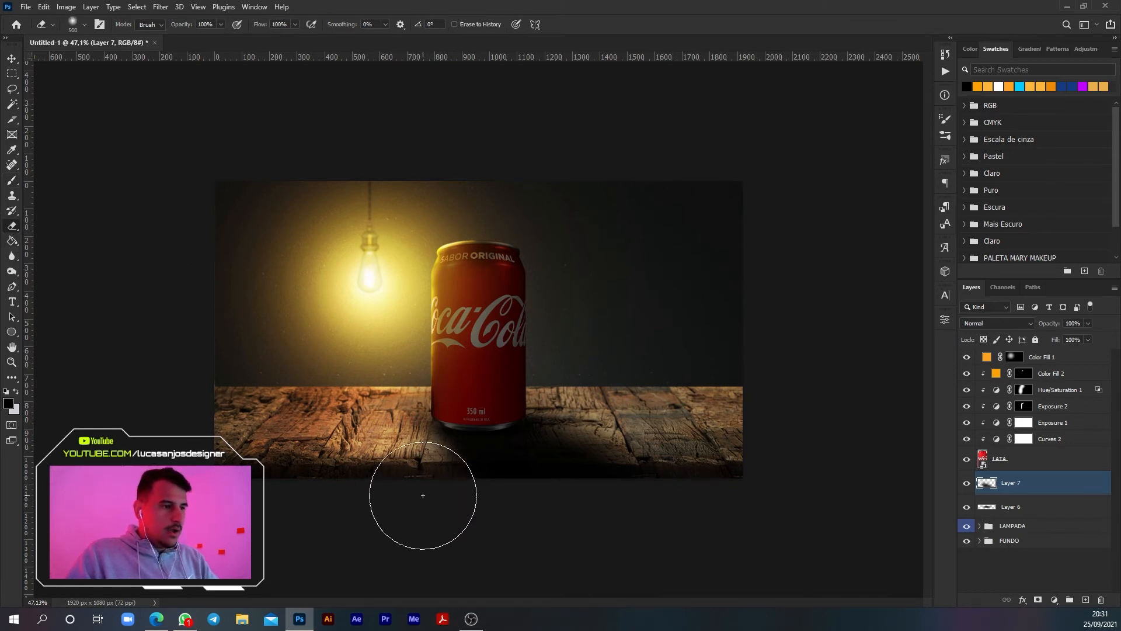
key(bracketleft)
key(bracketleft)
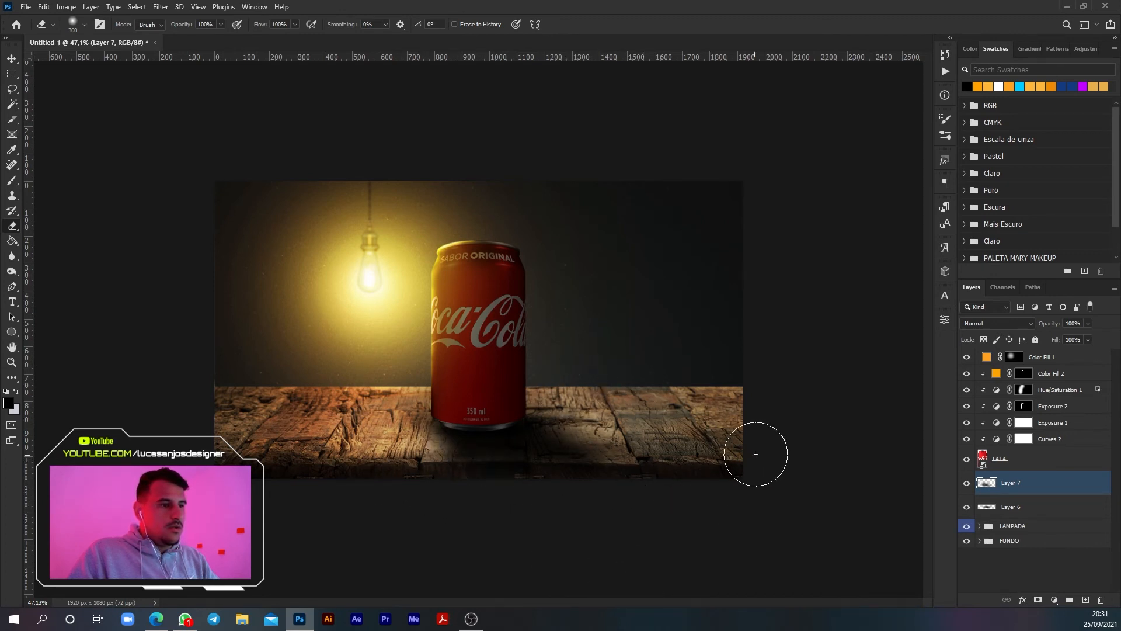
click(12, 59)
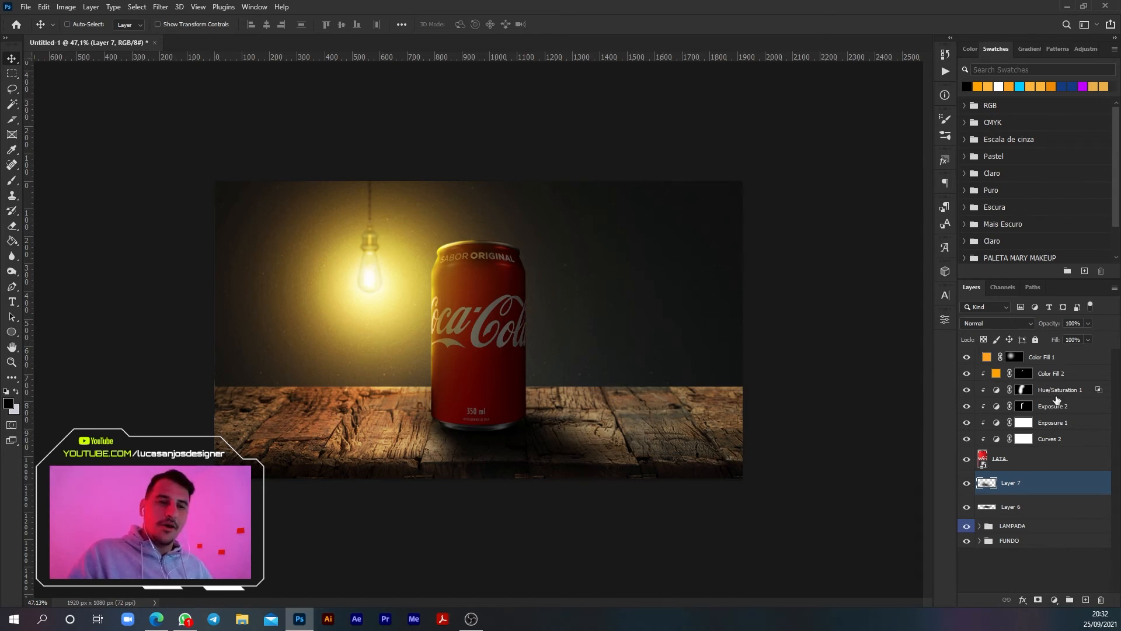
Add a clipped Levels adjustment layer directly above Exposure 1 and select its adjustment rather than its mask.
click(1077, 426)
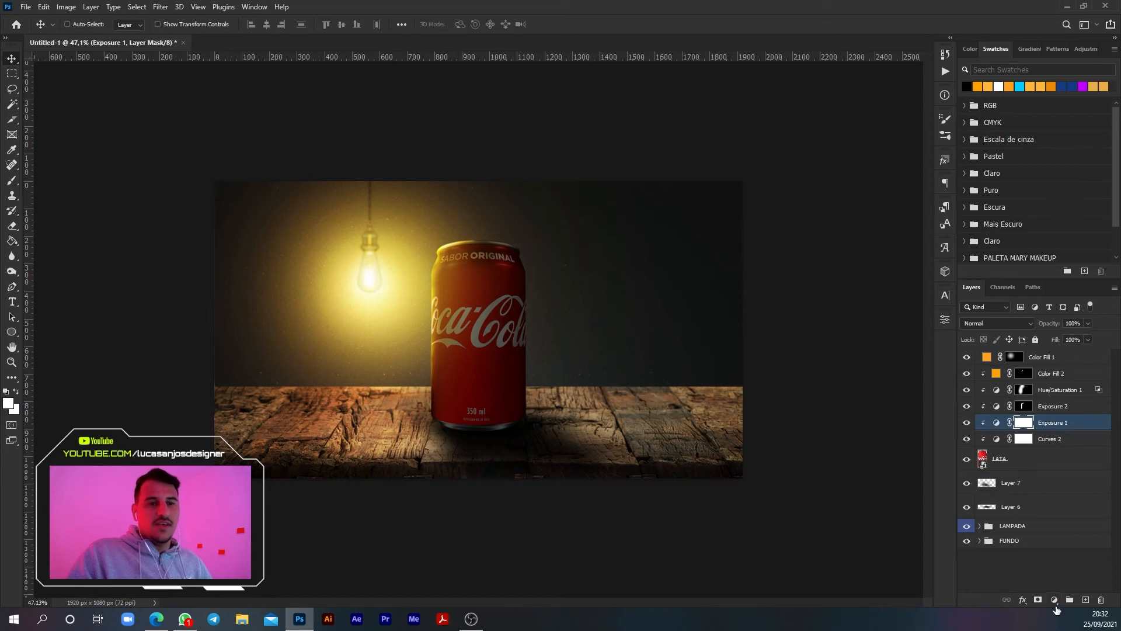
click(1055, 600)
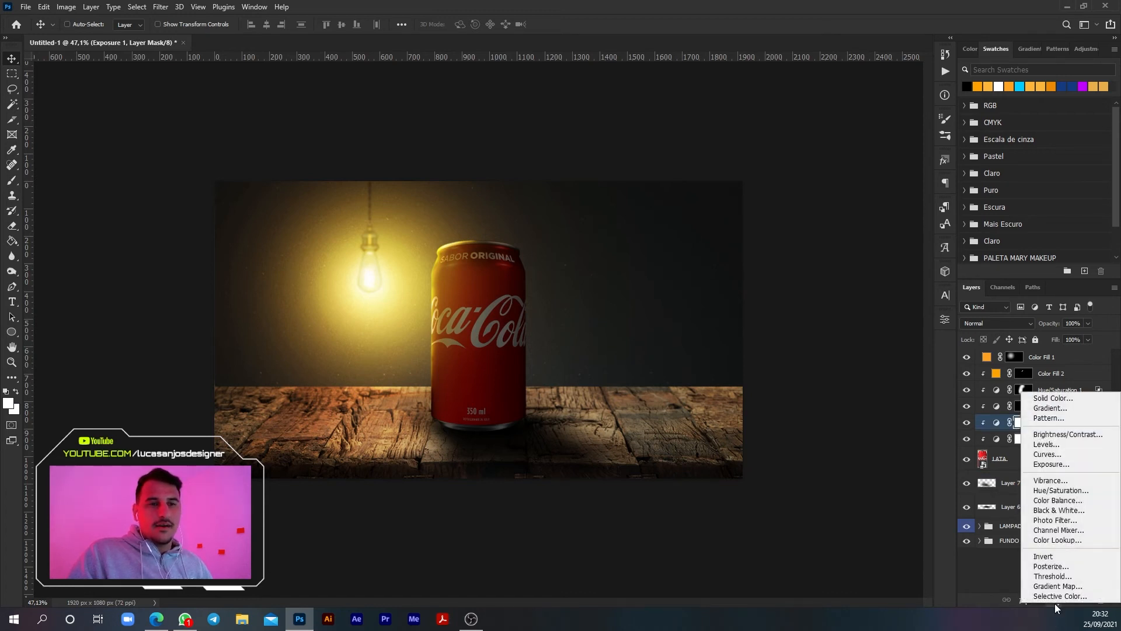
click(1047, 445)
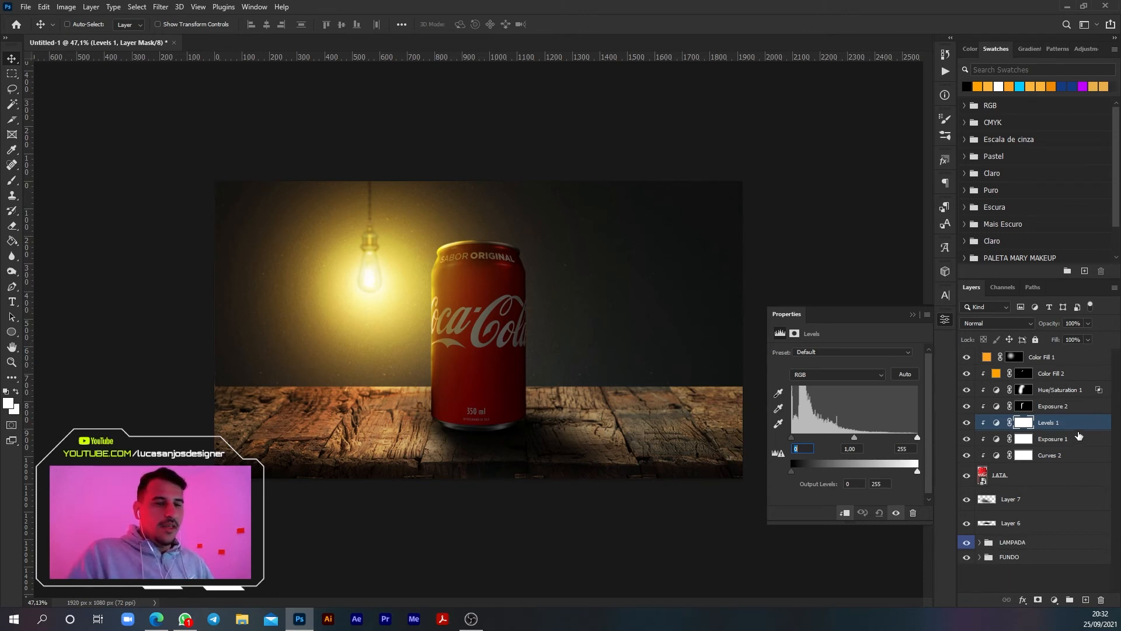
click(995, 426)
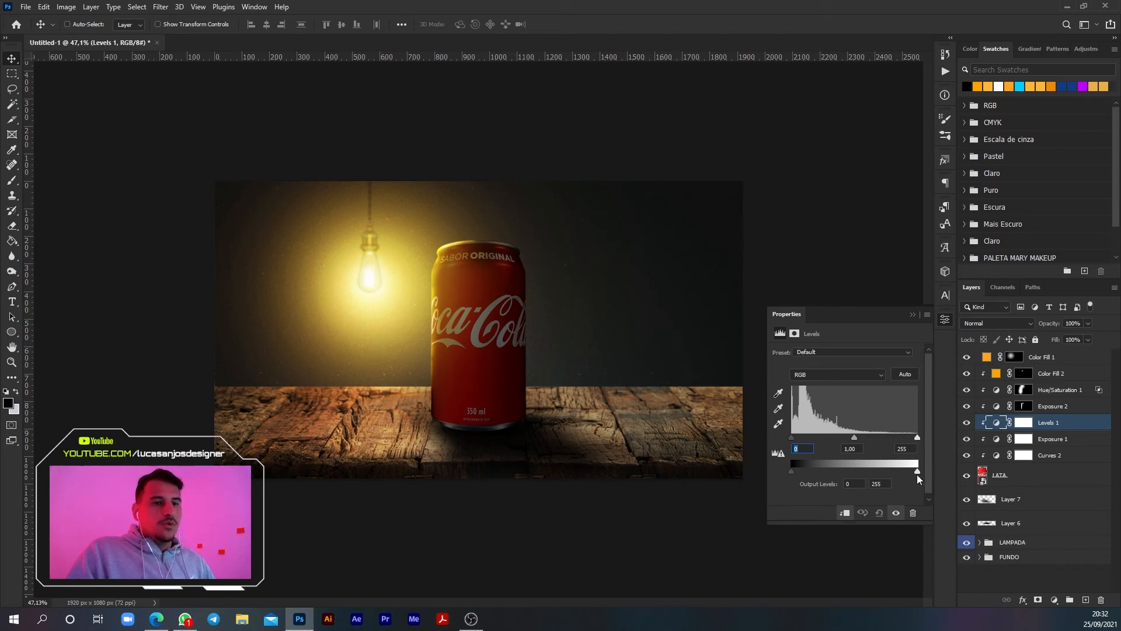
Lower the Levels 1 output white level to 153 to darken the can and invert the adjustment's mask.
mouse_move(917, 472)
mouse_down()
mouse_move(856, 472)
mouse_move(930, 467)
mouse_up()
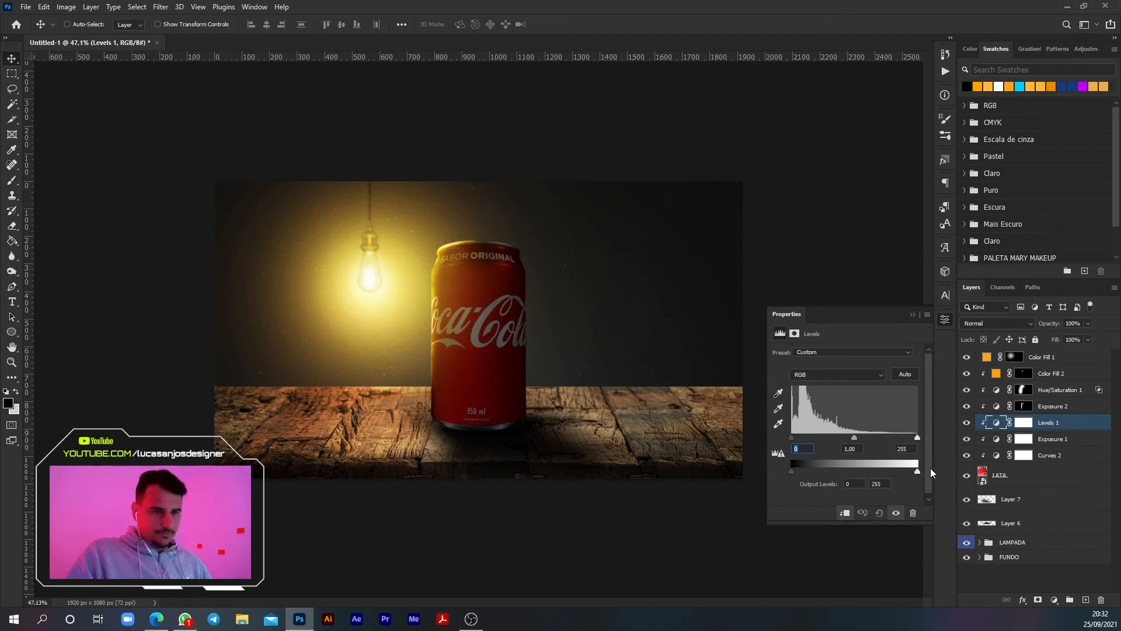
drag(789, 473, 719, 474)
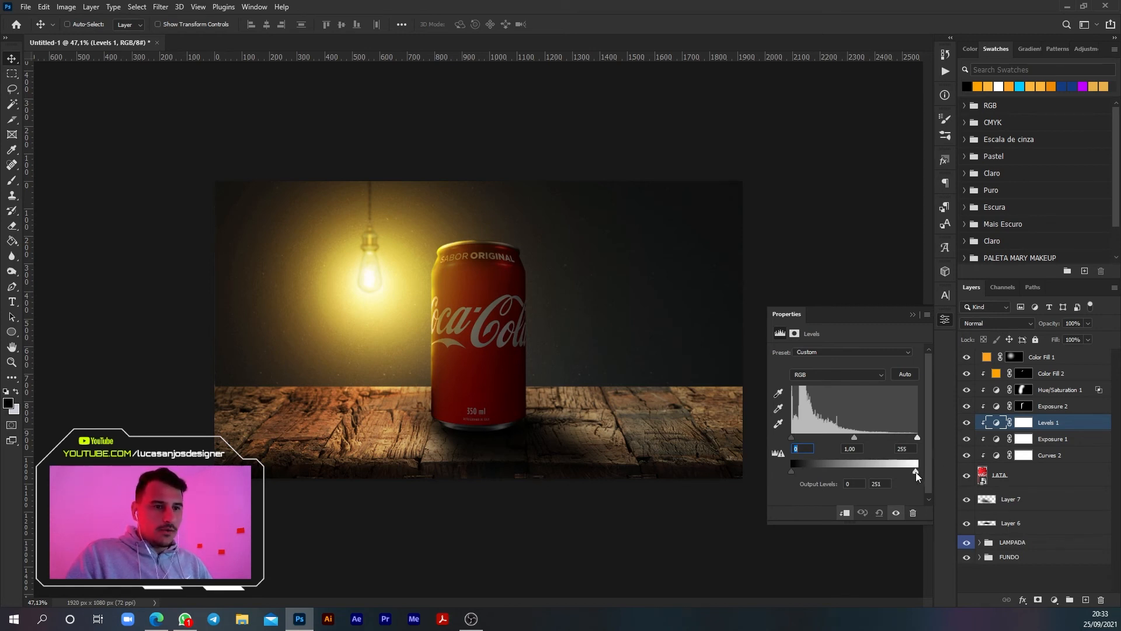
drag(912, 471, 907, 471)
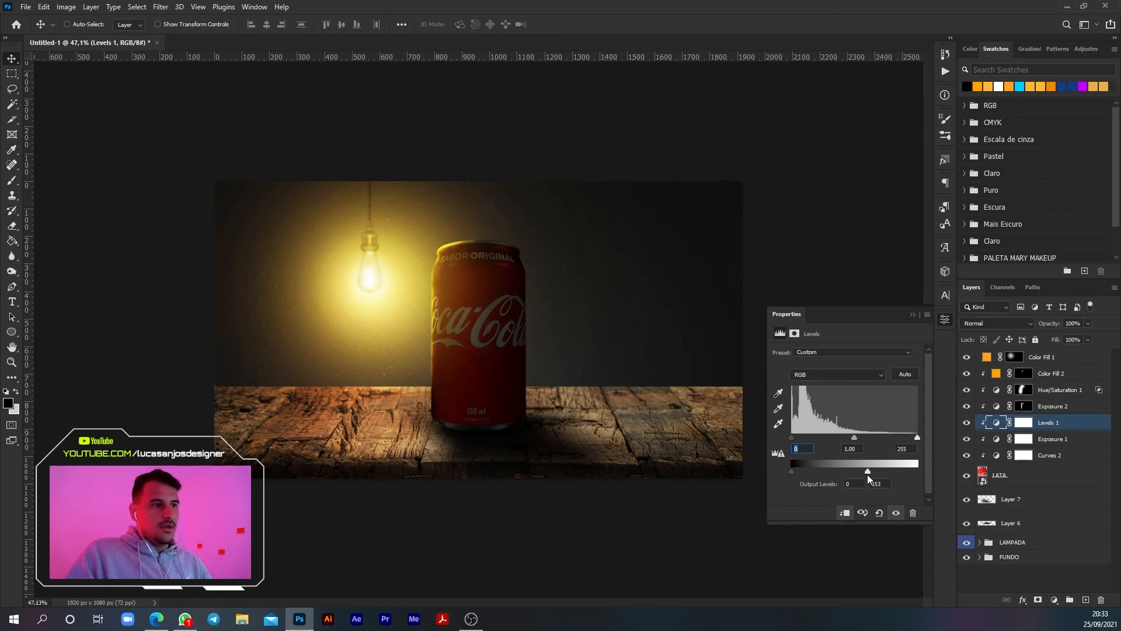
click(945, 321)
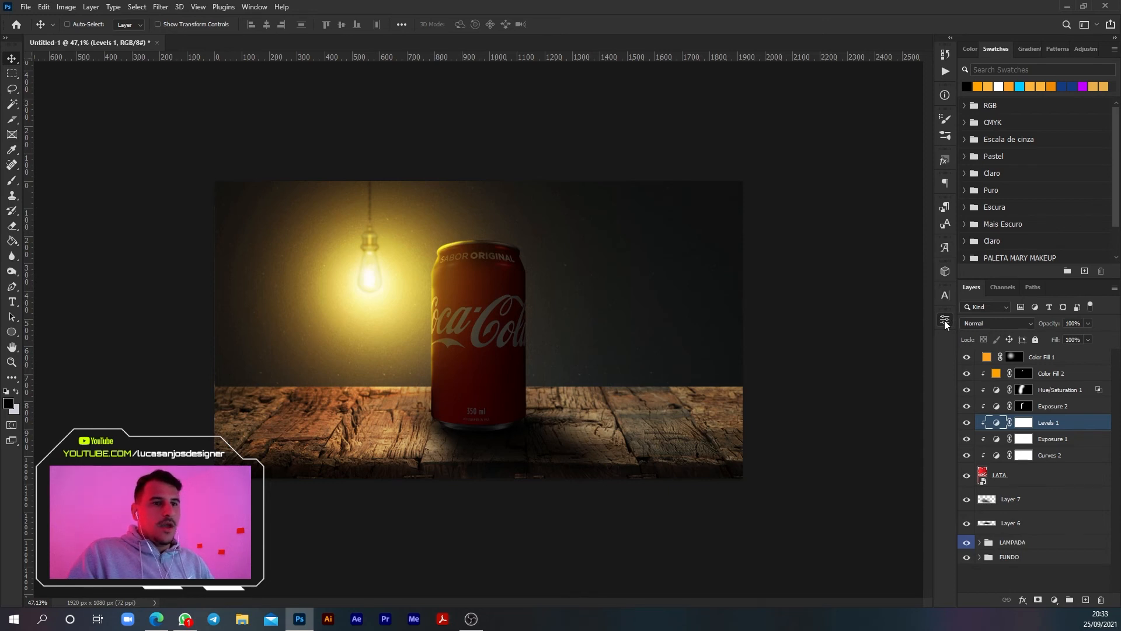
click(1022, 423)
key(ctrl+i)
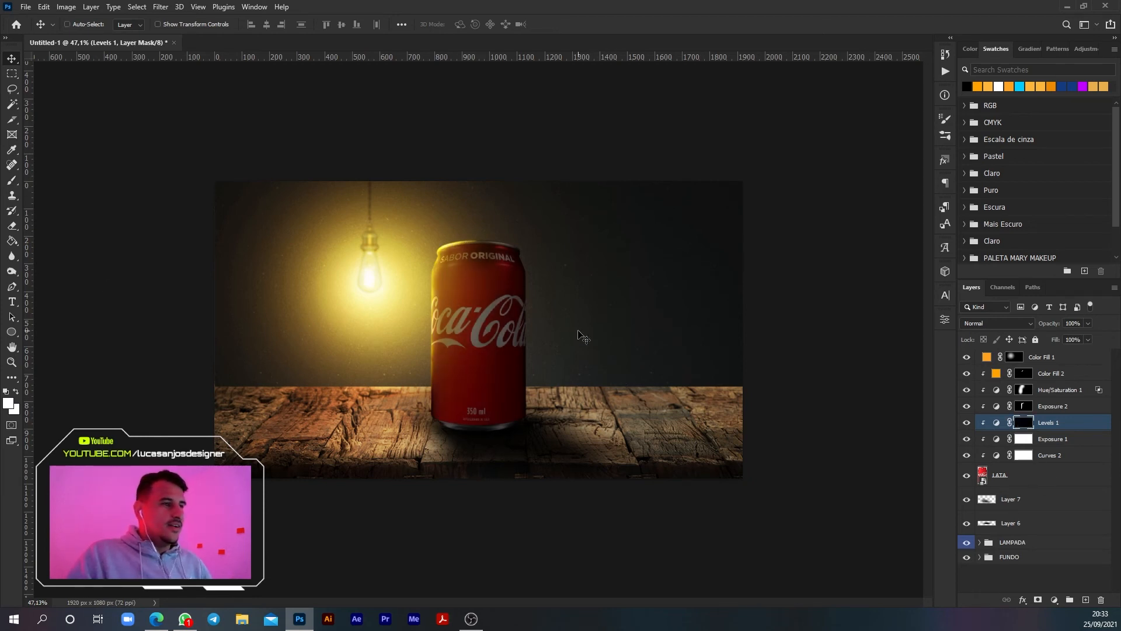
Paint the Levels 1 darkening onto the can's side away from the lamp with a round 400 px brush at 50% flow.
click(13, 183)
click(85, 25)
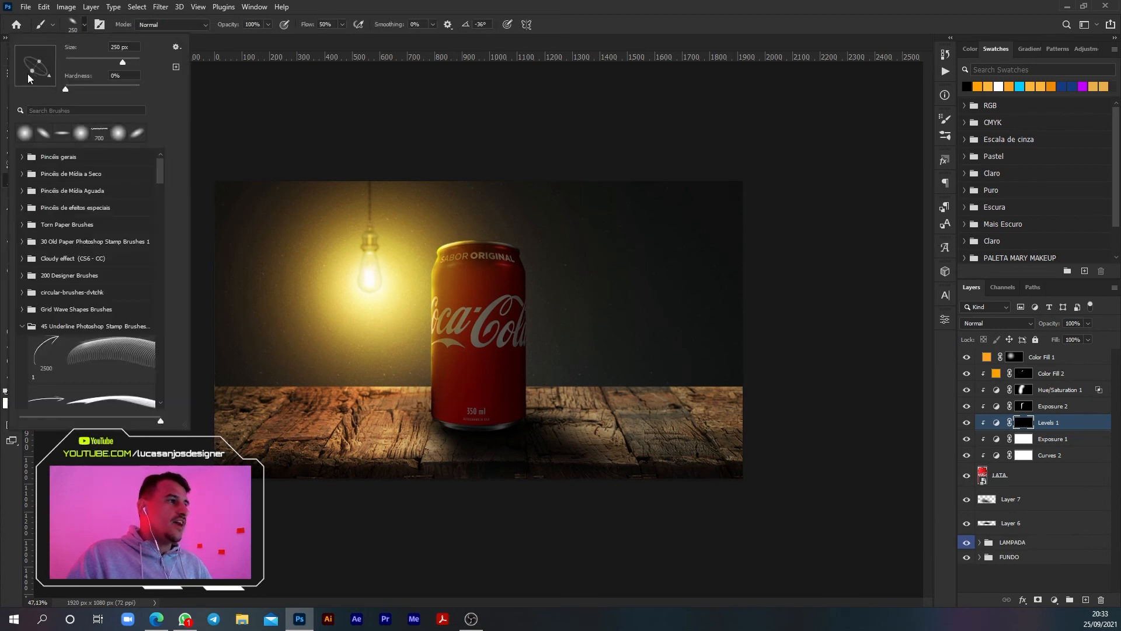
drag(28, 79, 55, 71)
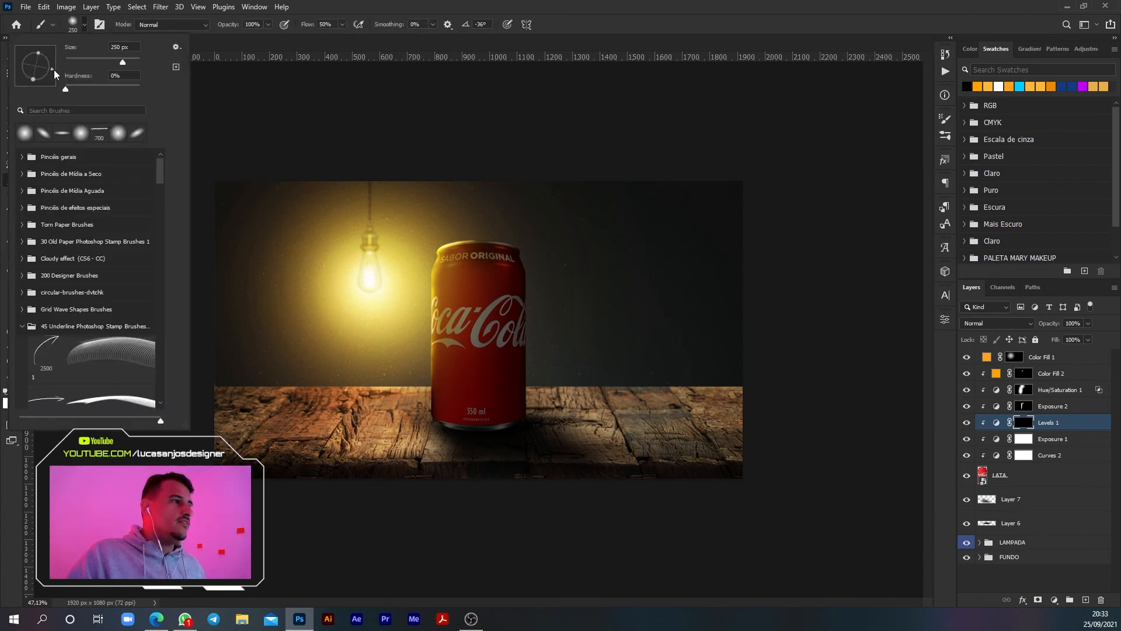
click(85, 24)
key(bracketright)
key(bracketright)
key(bracketright)
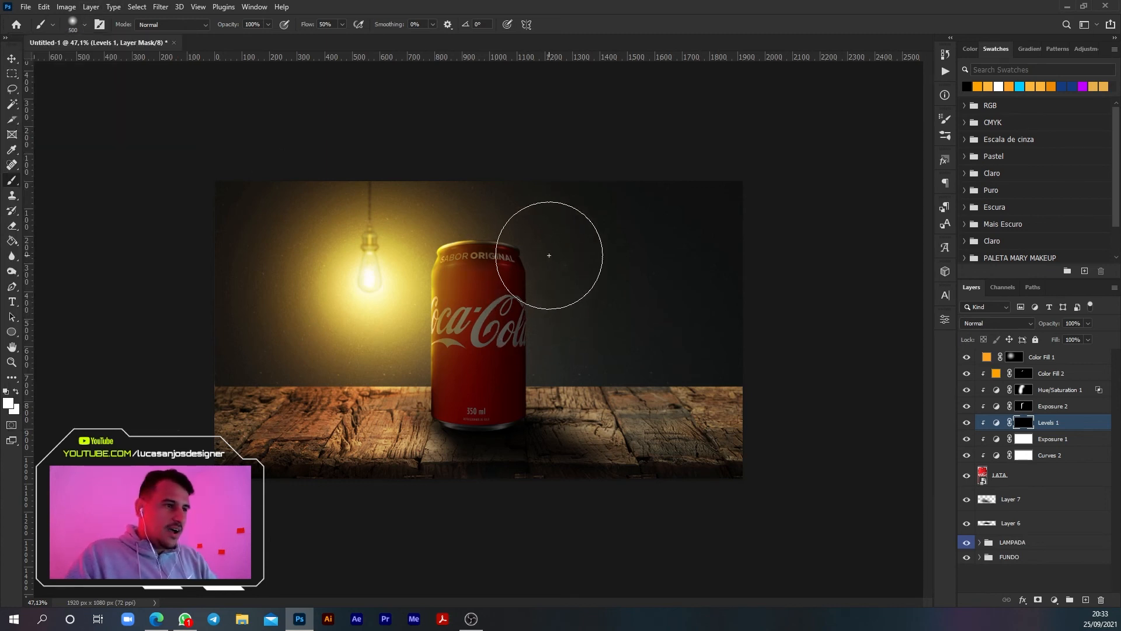
key(bracketleft)
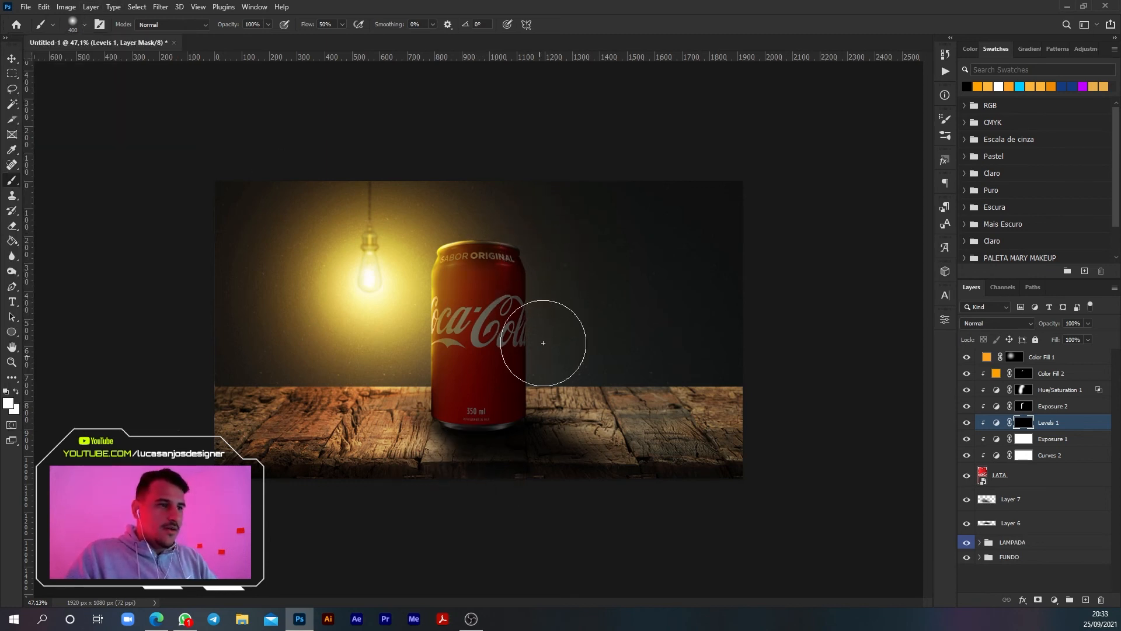
mouse_move(537, 241)
mouse_down()
mouse_move(530, 401)
mouse_move(431, 477)
mouse_move(503, 439)
mouse_move(430, 481)
mouse_move(497, 367)
mouse_move(518, 379)
mouse_move(512, 400)
mouse_move(557, 181)
mouse_up()
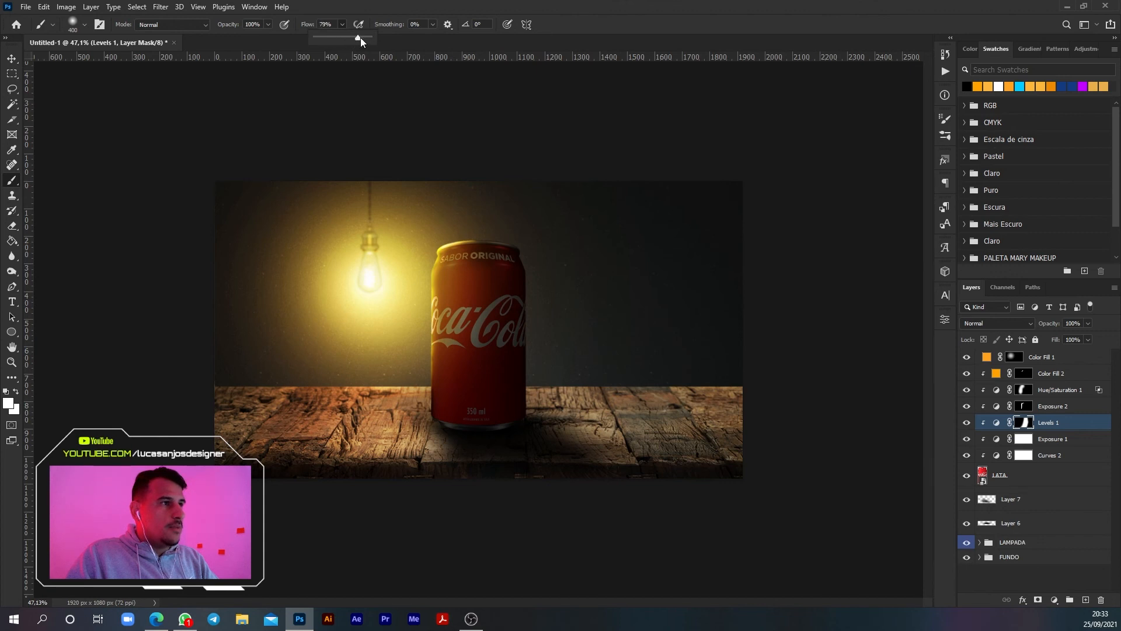
Strengthen the shading on the can's unlit side and lower edge on the Levels 1 mask with the brush at 100% flow.
click(346, 26)
drag(541, 236, 552, 310)
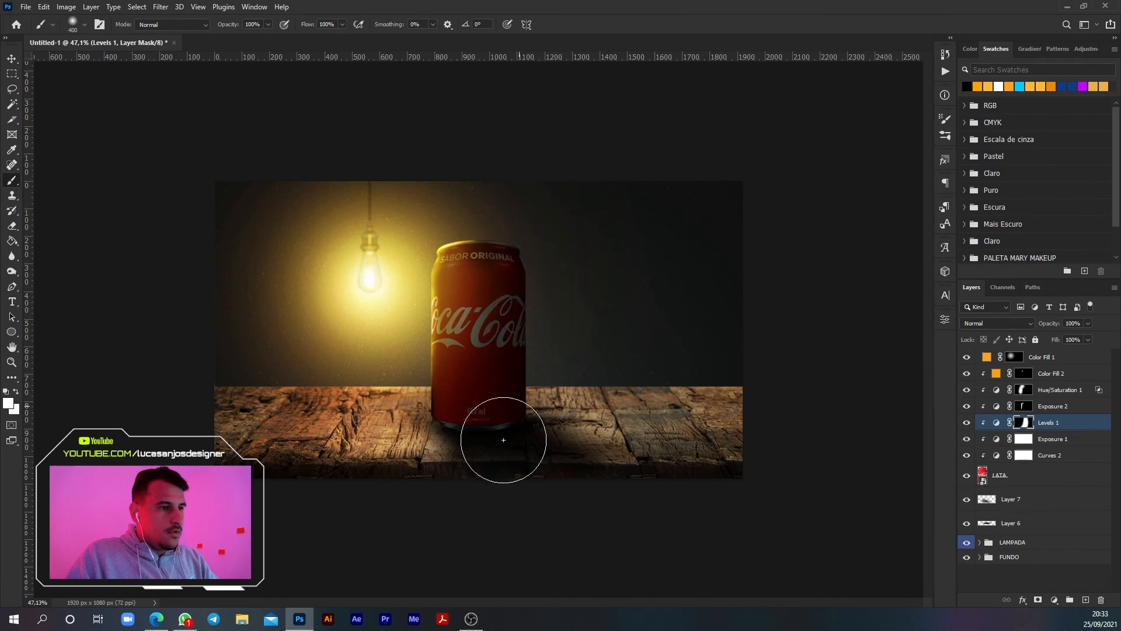
click(12, 59)
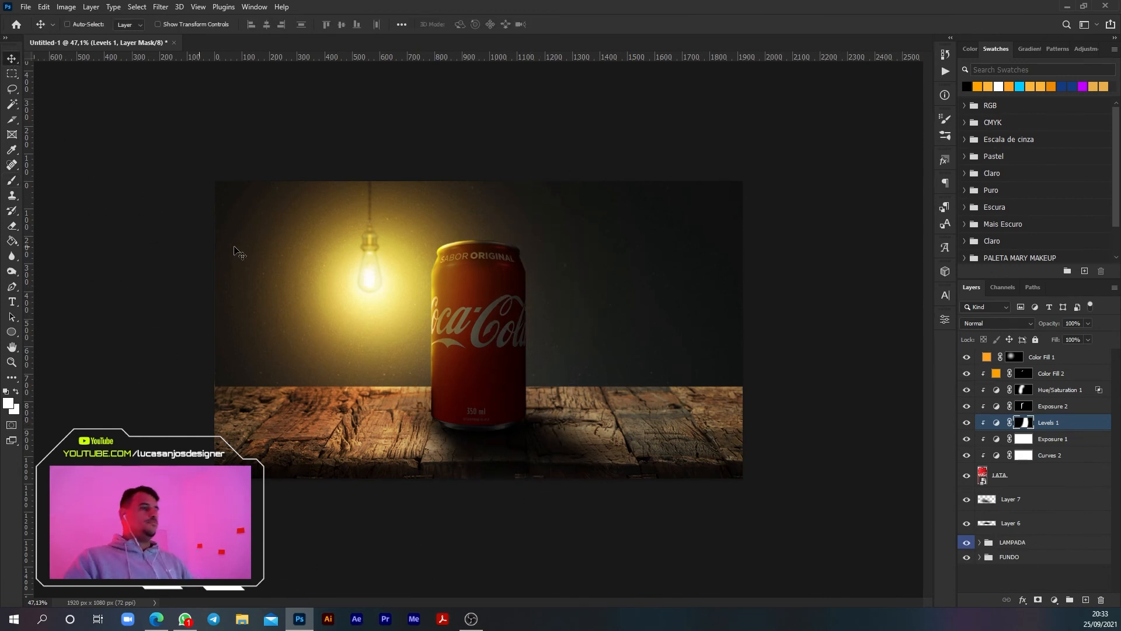
scroll(587, 377, down, 2)
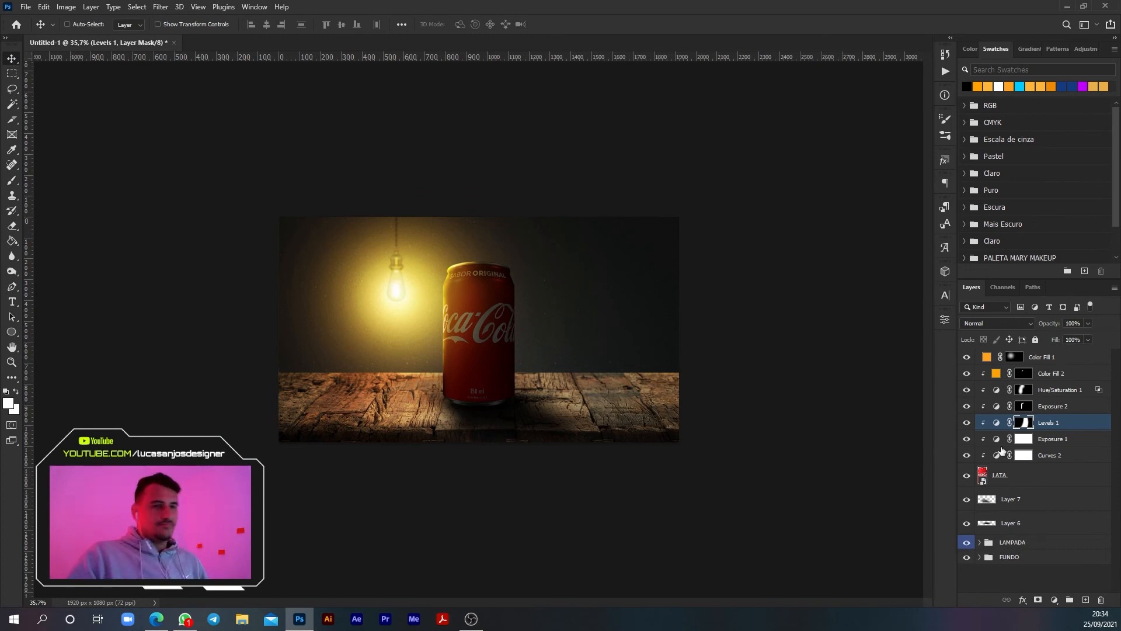
click(1072, 363)
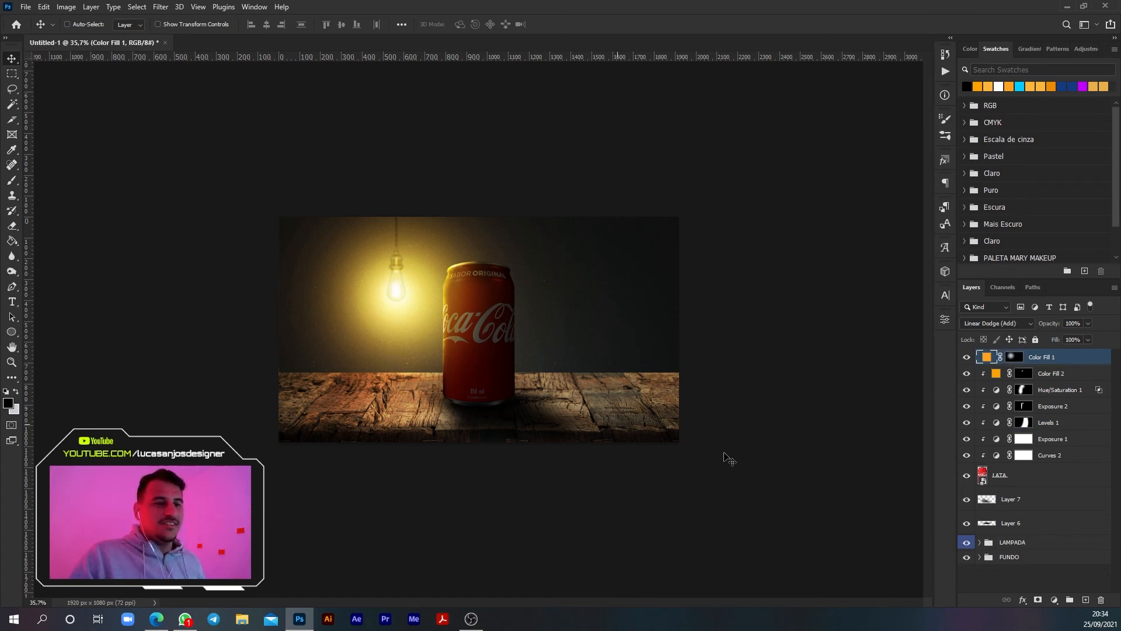
shift+click(1046, 559)
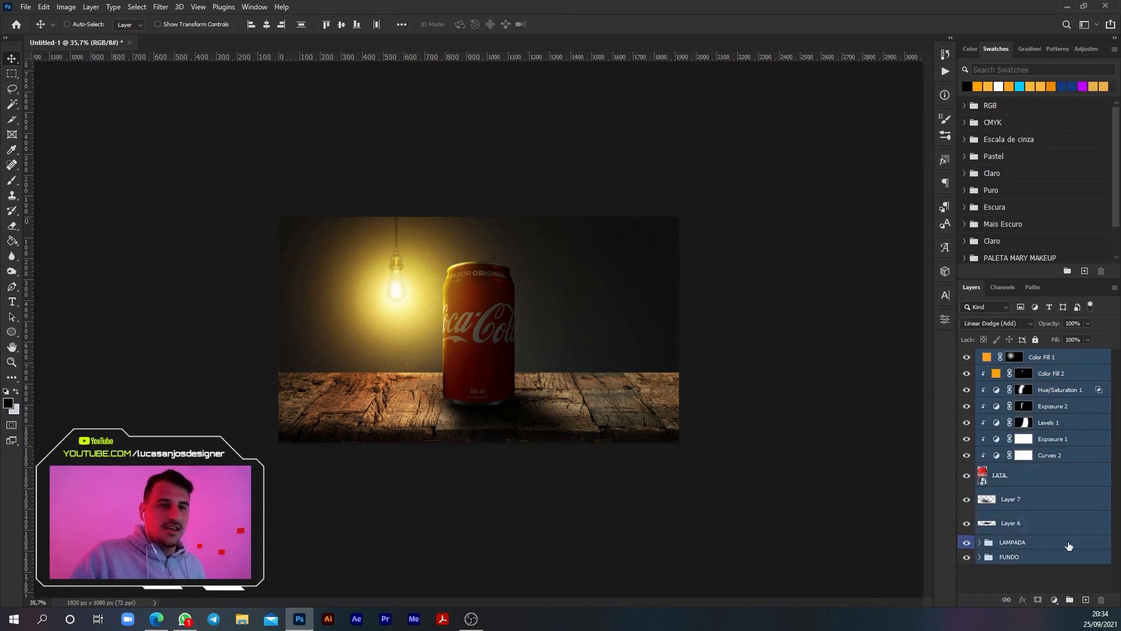
click(1061, 575)
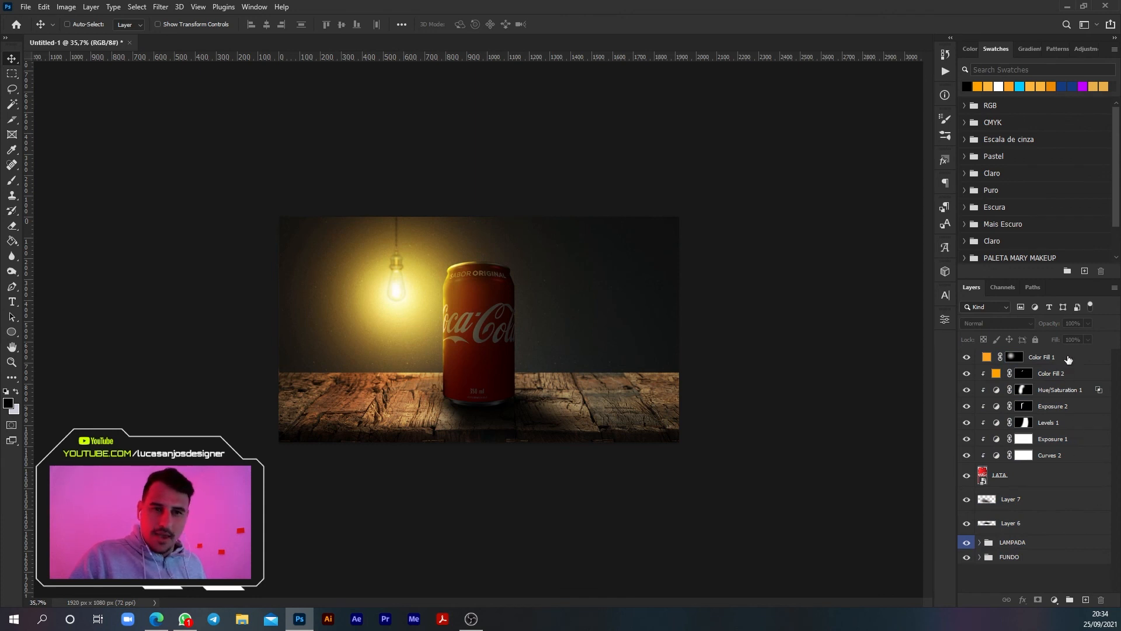
click(1067, 358)
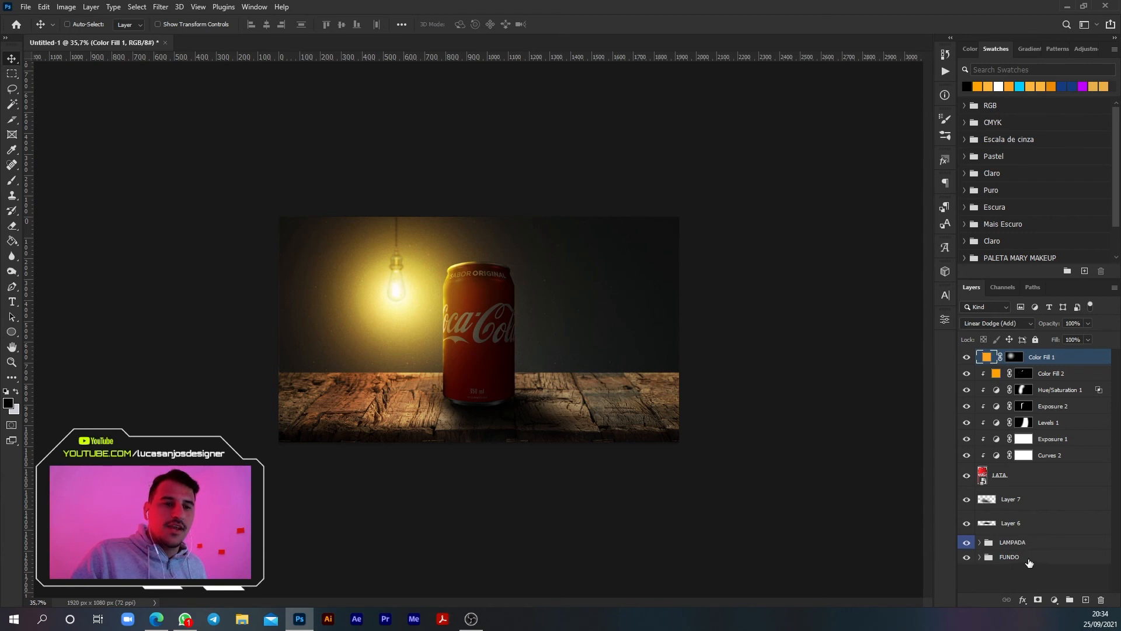
shift+click(1029, 559)
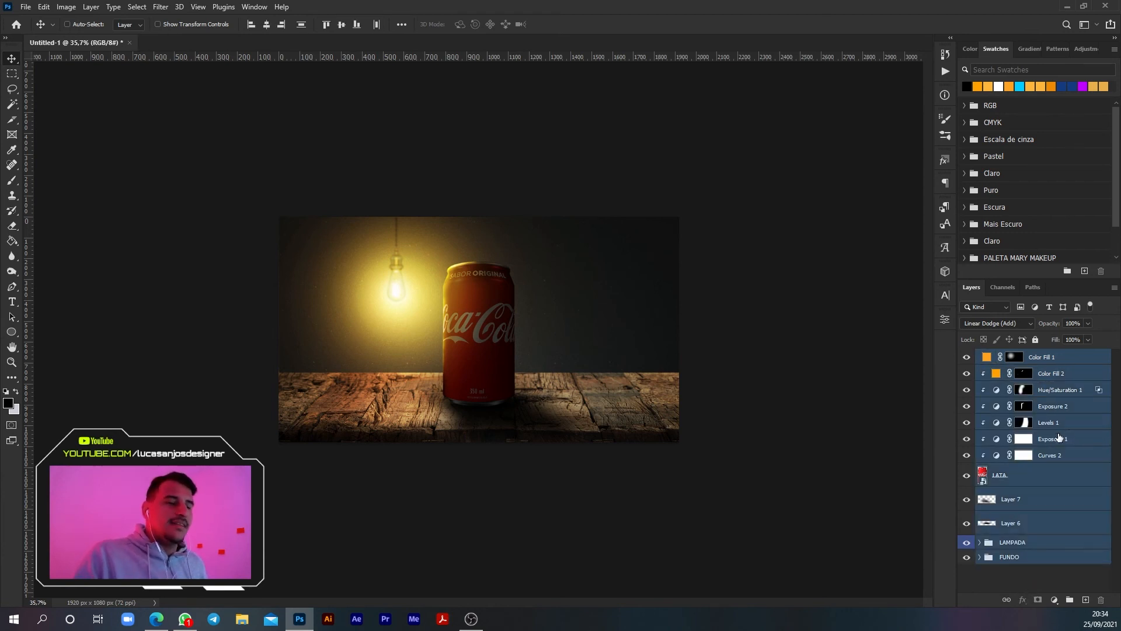
click(1026, 579)
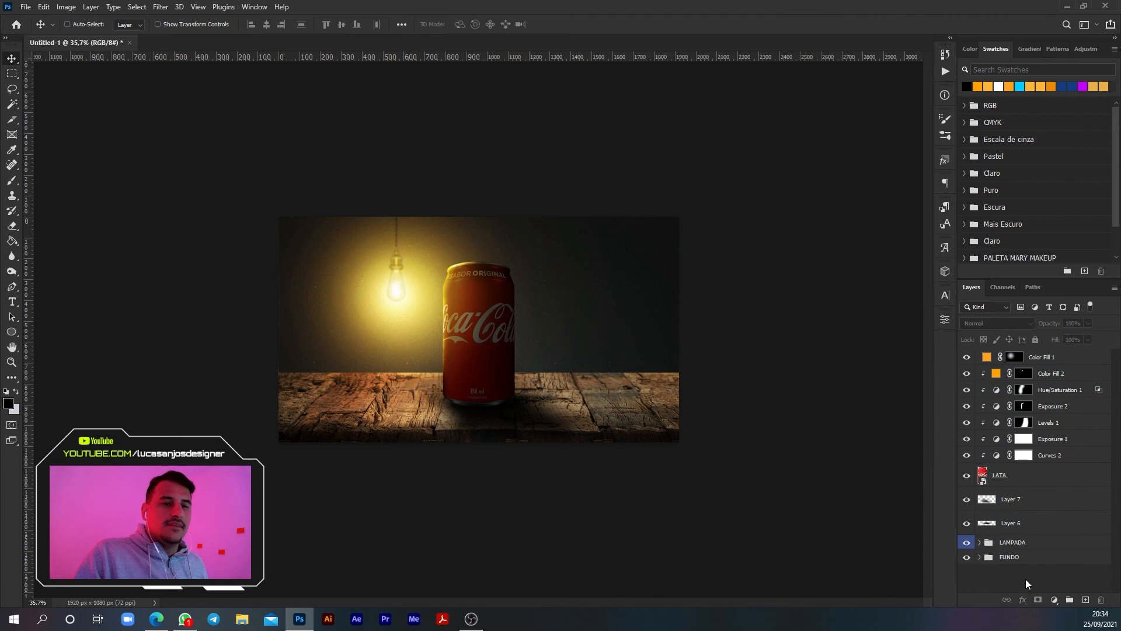
click(1029, 478)
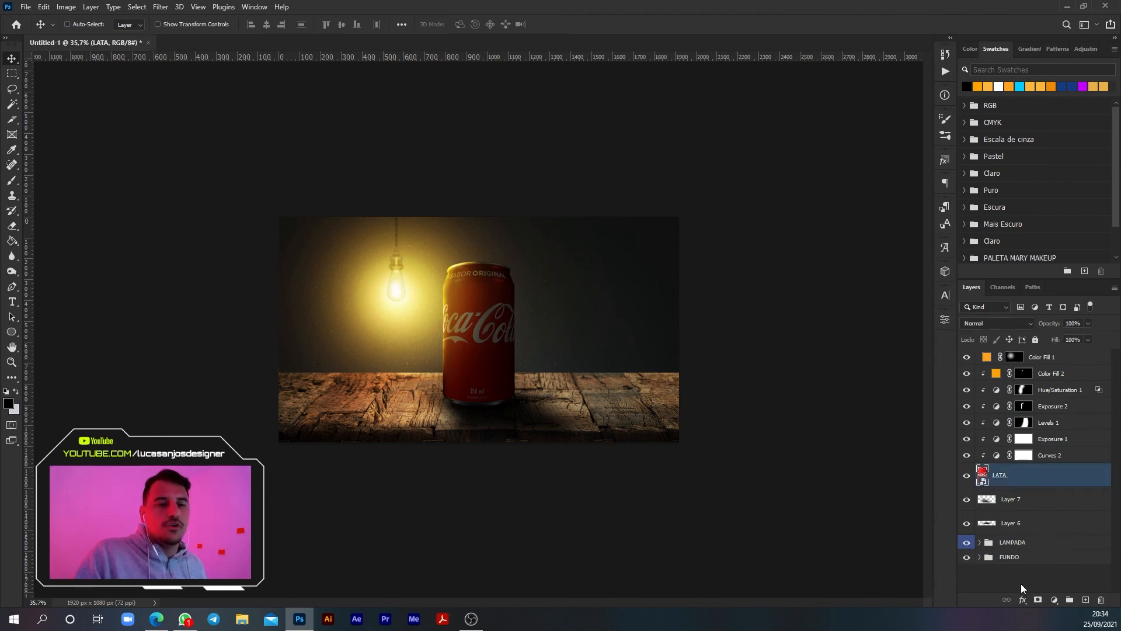
shift+click(1036, 563)
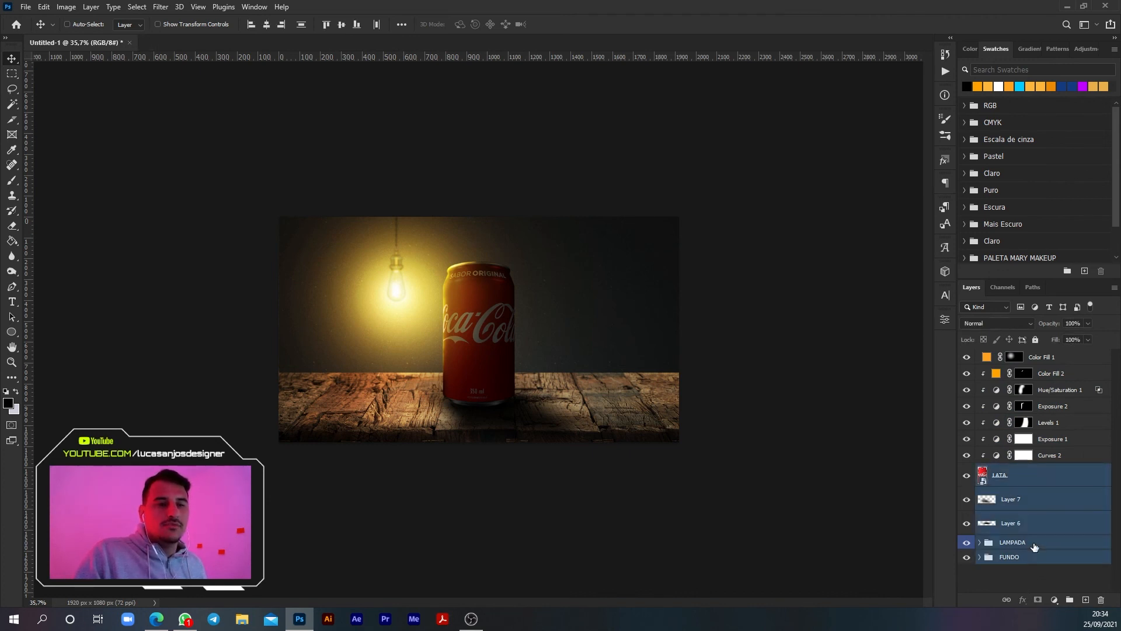
click(1018, 573)
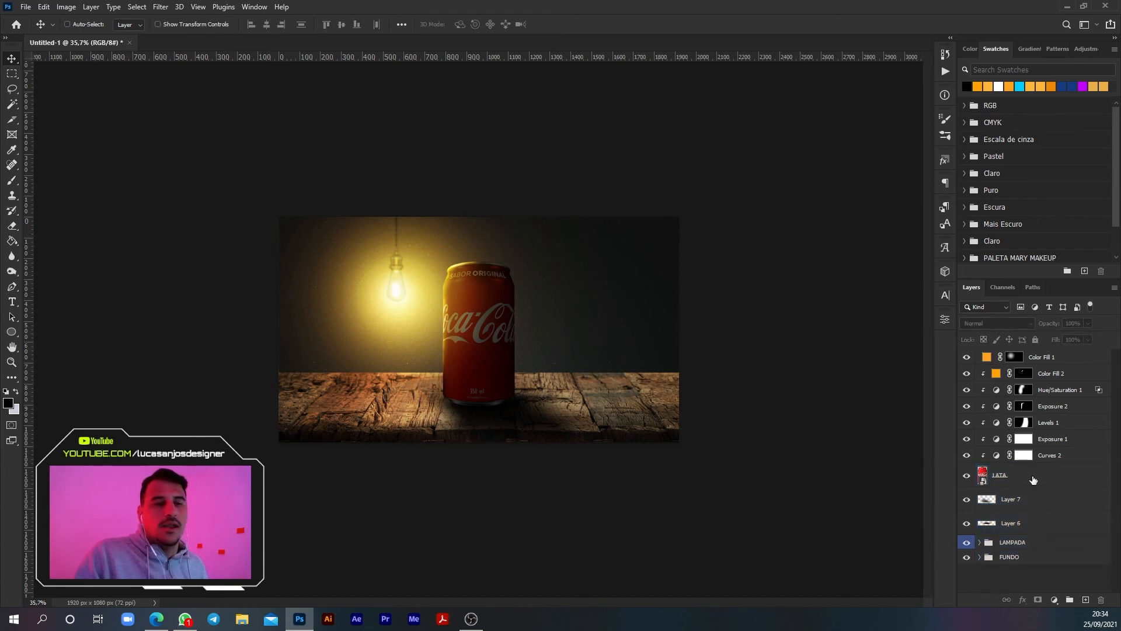
click(1032, 479)
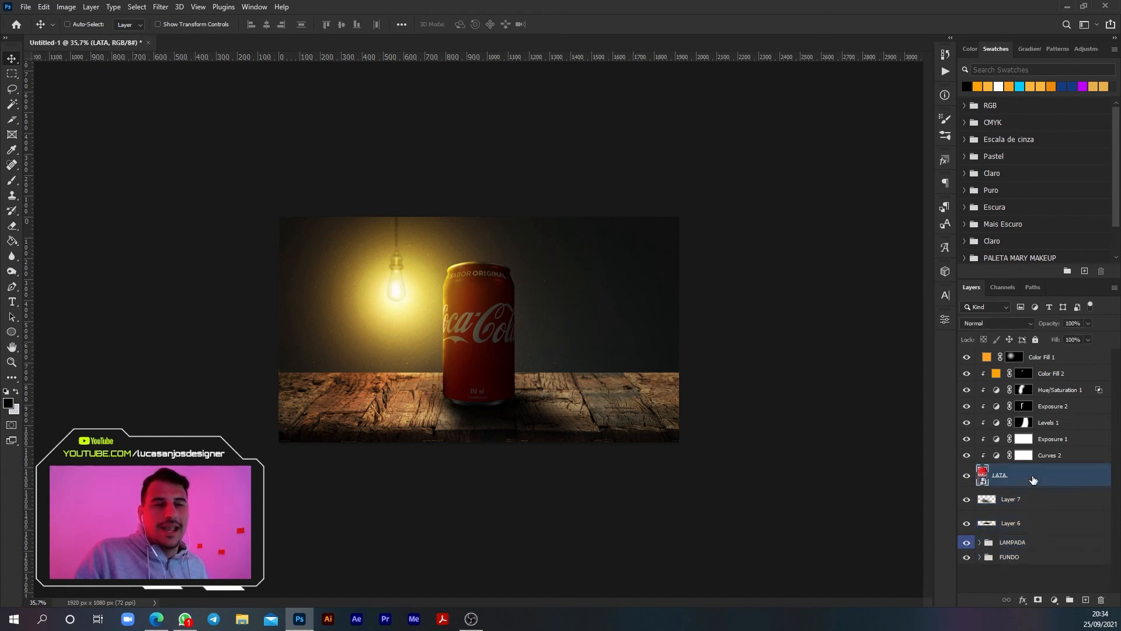
ctrl+click(1038, 560)
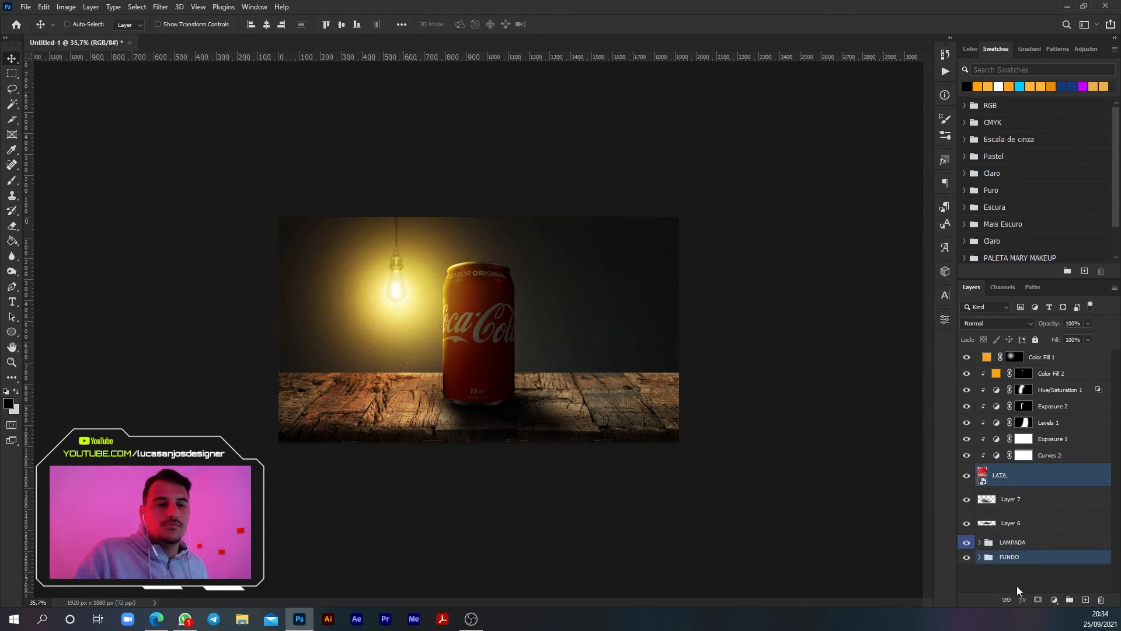
click(1025, 581)
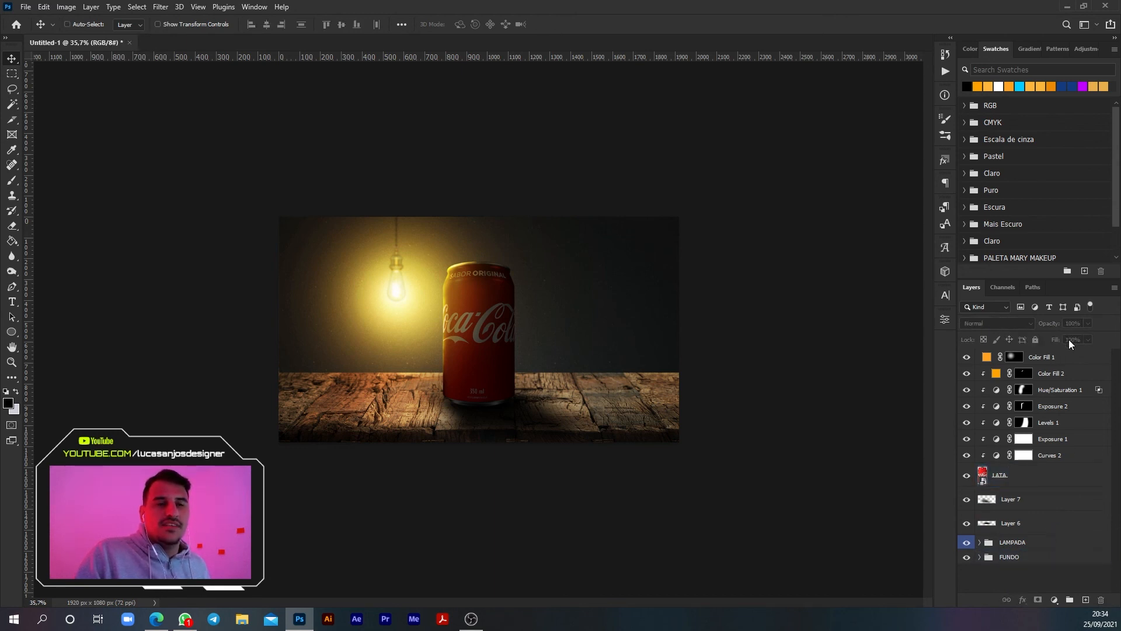
Select everything from Color Fill 1 down to the FUNDO group and stamp it into a new merged layer on top.
click(1069, 358)
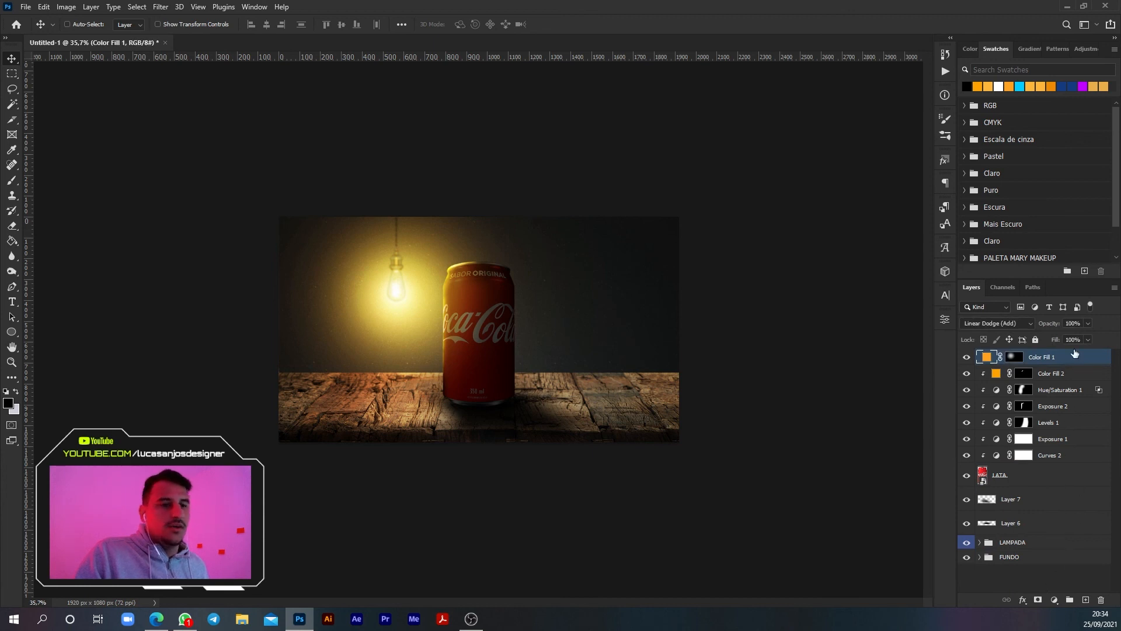
shift+click(1040, 559)
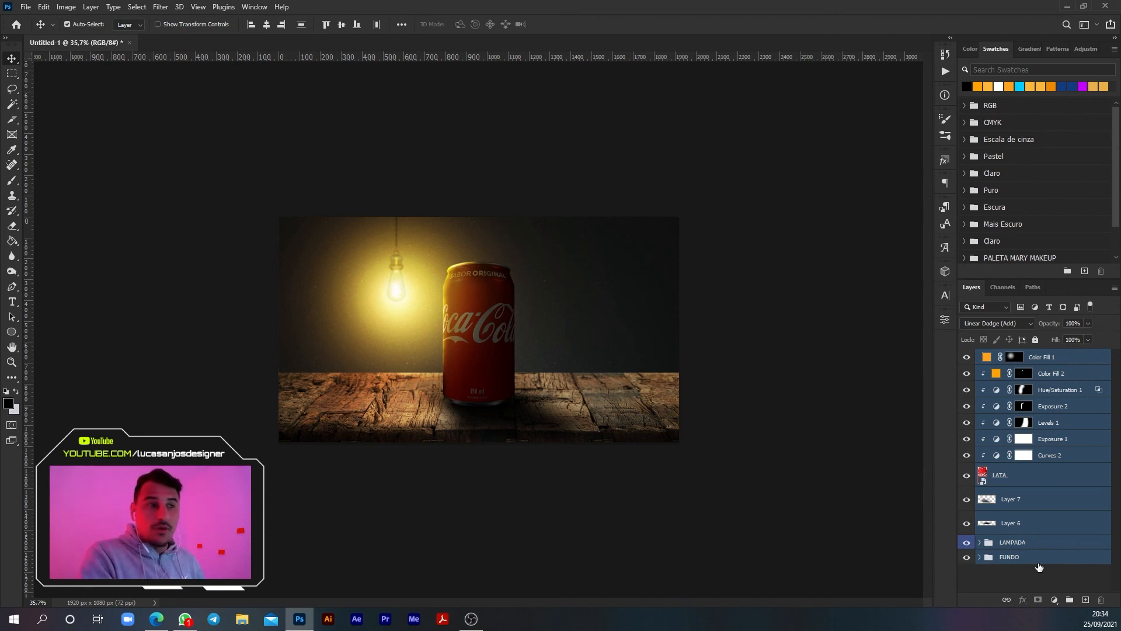
key(ctrl+shift+alt+e)
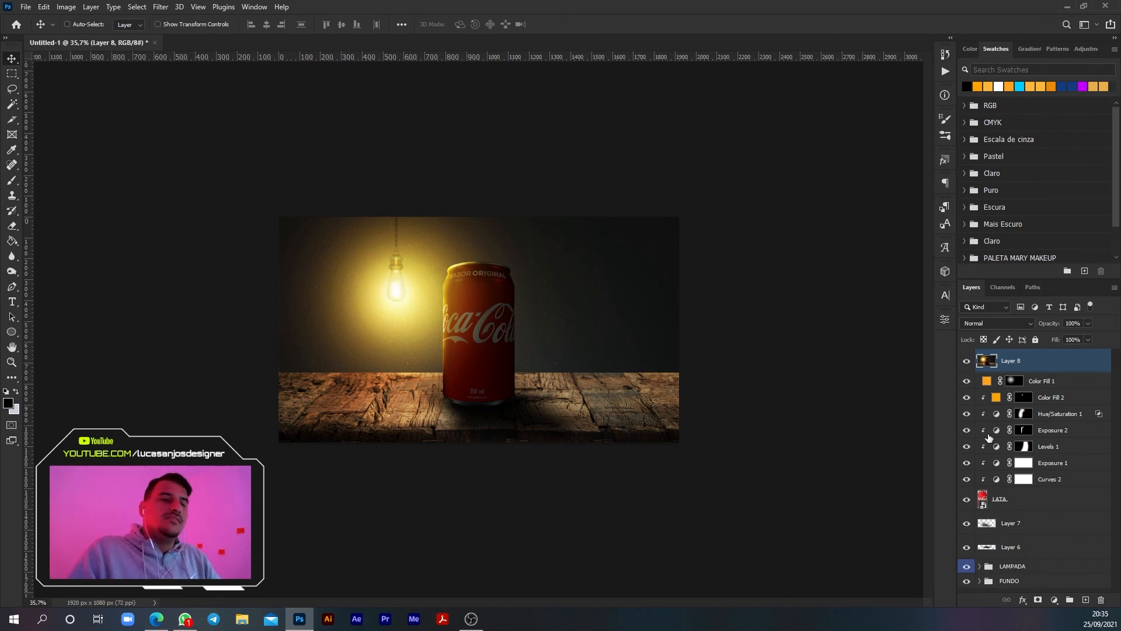
Convert the merged Layer 8 to a smart object.
right_click(1062, 365)
click(1060, 361)
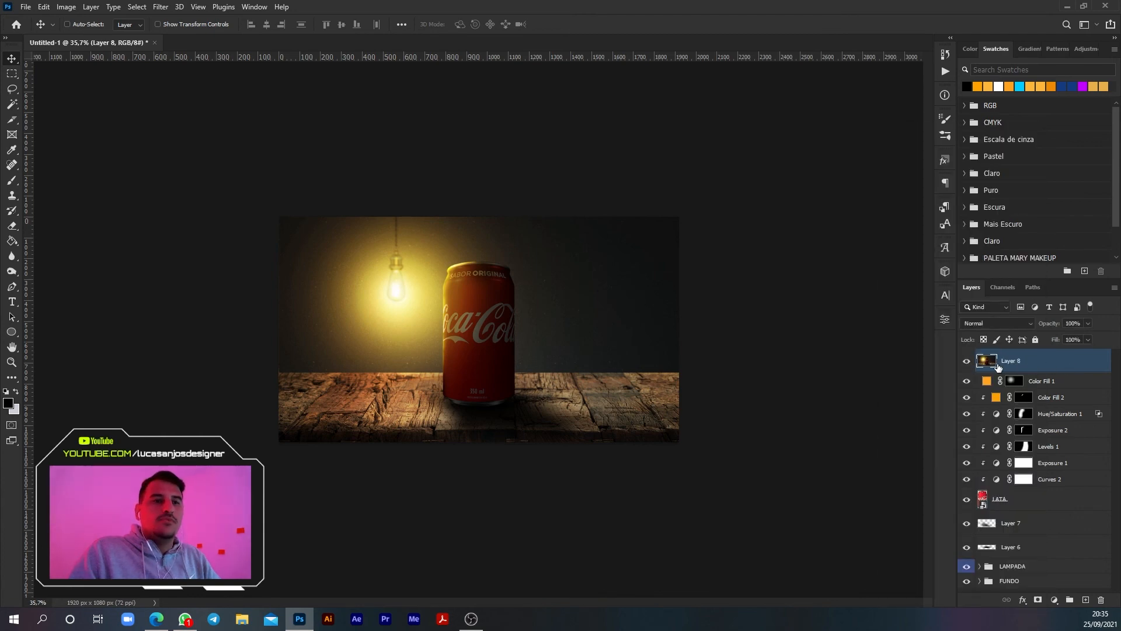
right_click(1032, 362)
click(1060, 361)
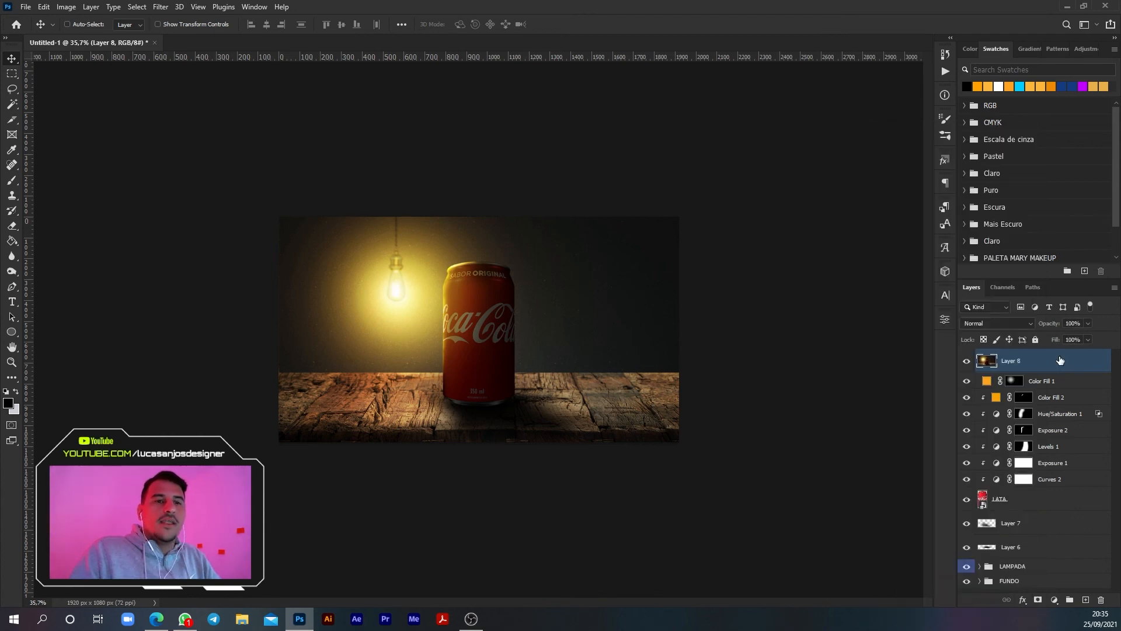
right_click(1046, 362)
click(962, 274)
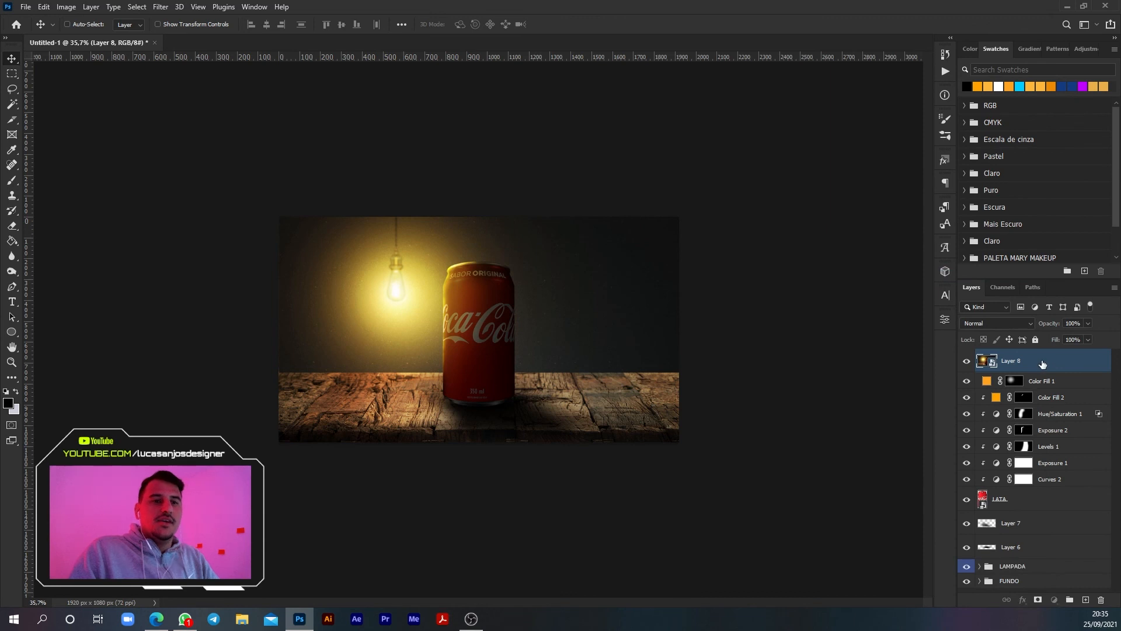
Start a Camera Raw Filter on Layer 8 and warm the white balance with Temperature +15 and Tint +48.
click(163, 8)
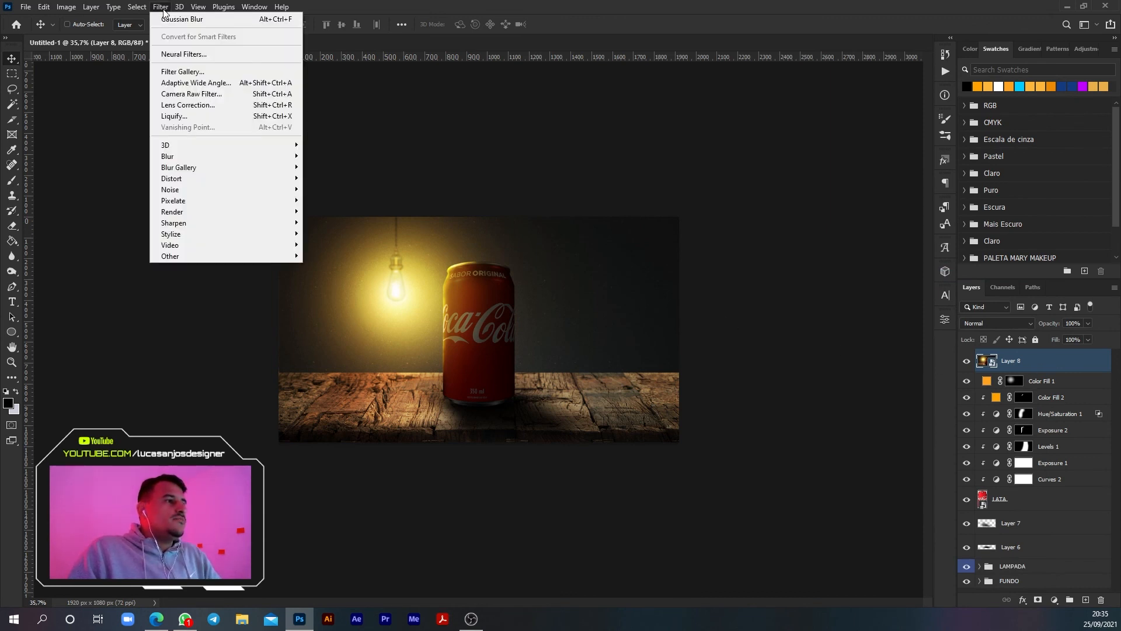
click(205, 93)
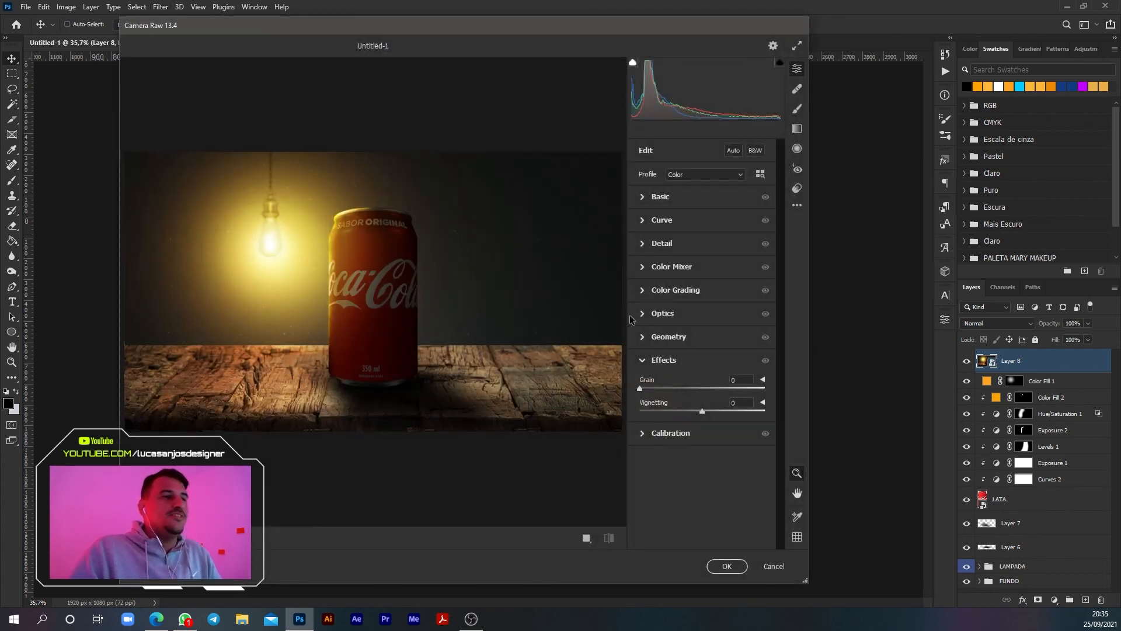
click(641, 220)
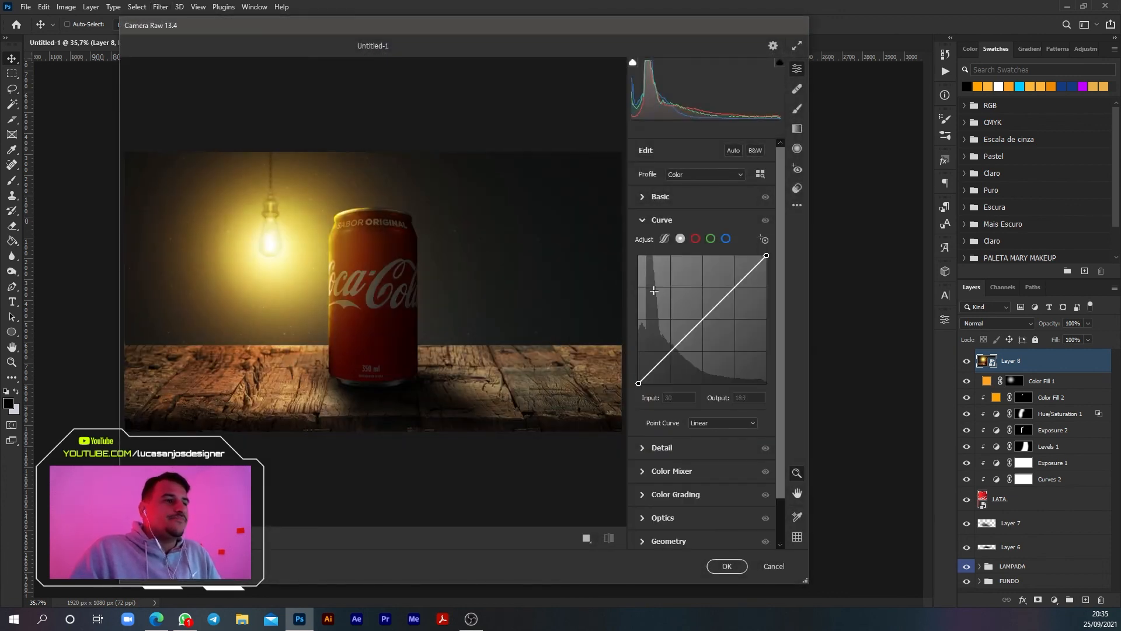
click(647, 220)
click(645, 198)
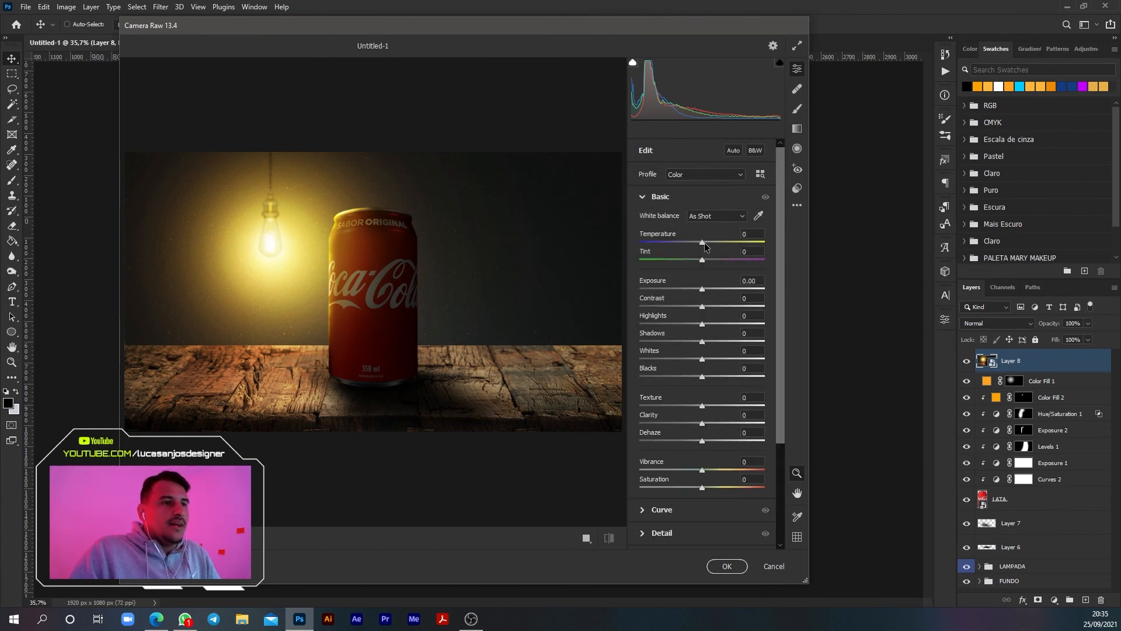
drag(707, 243, 736, 281)
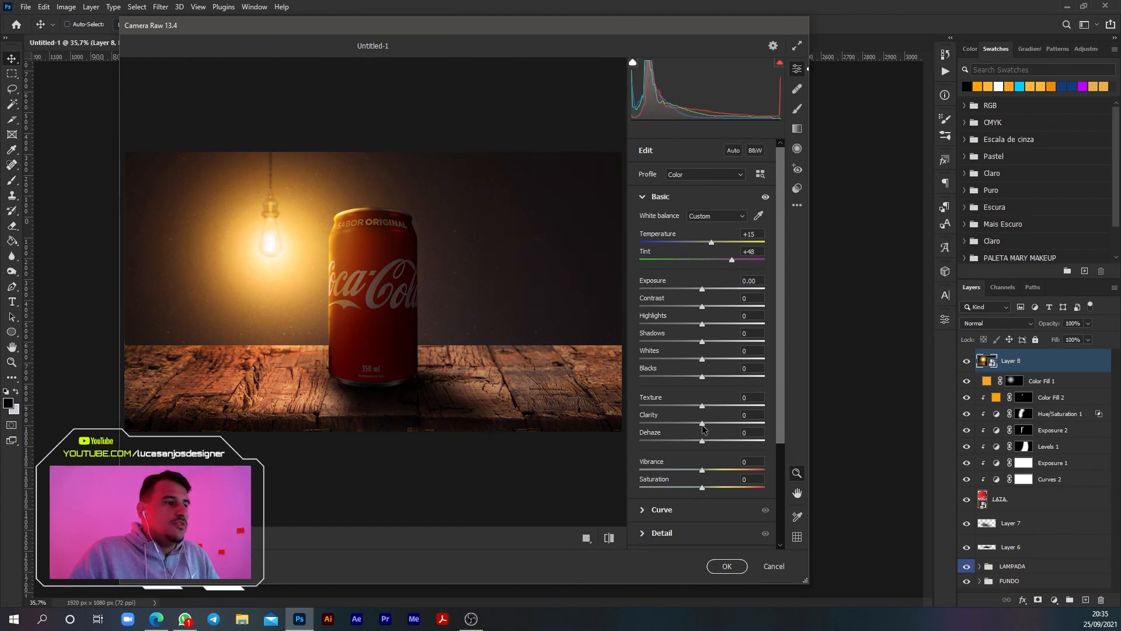
Set Shadows +9, Blacks +12, Texture +16, Clarity +25 and Dehaze +17, and apply the Camera Raw grade.
drag(705, 429, 719, 447)
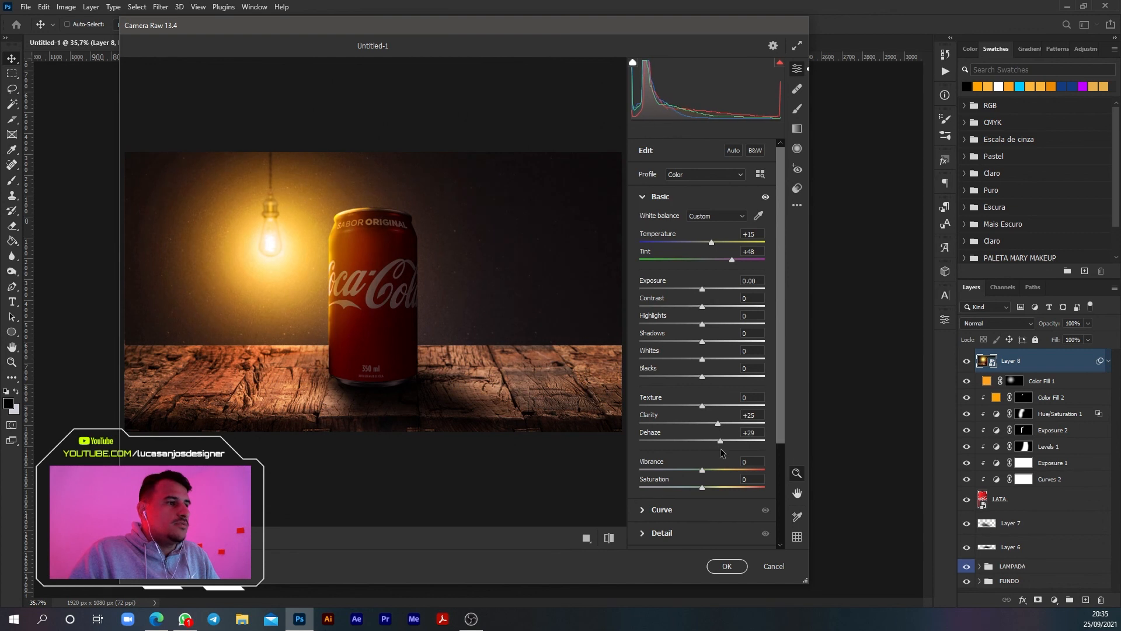
drag(702, 407, 709, 344)
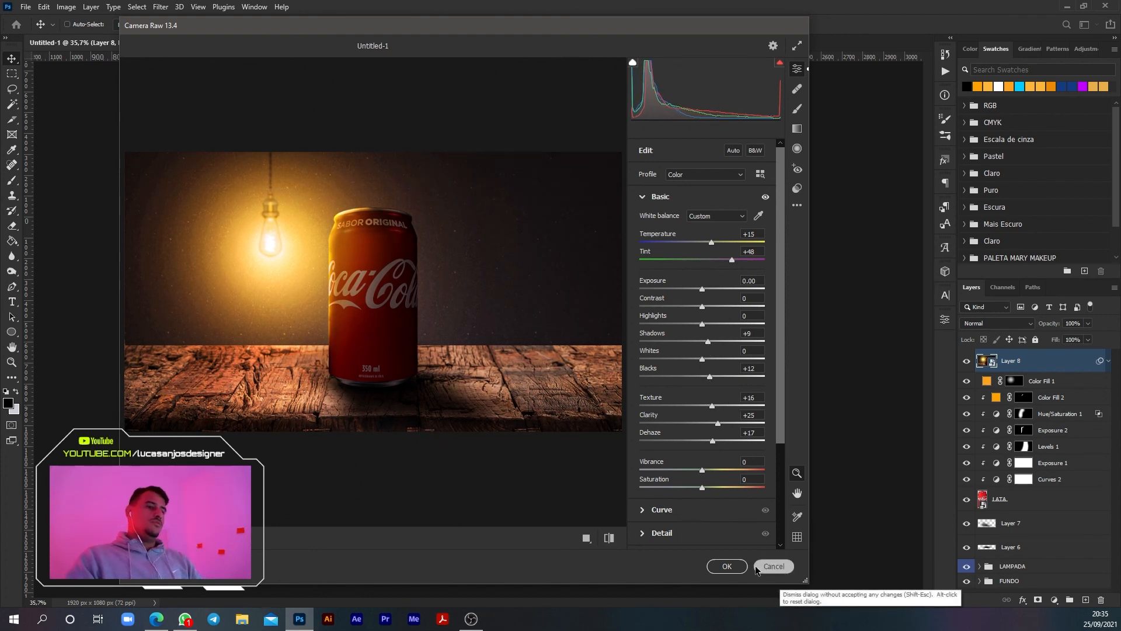
click(727, 565)
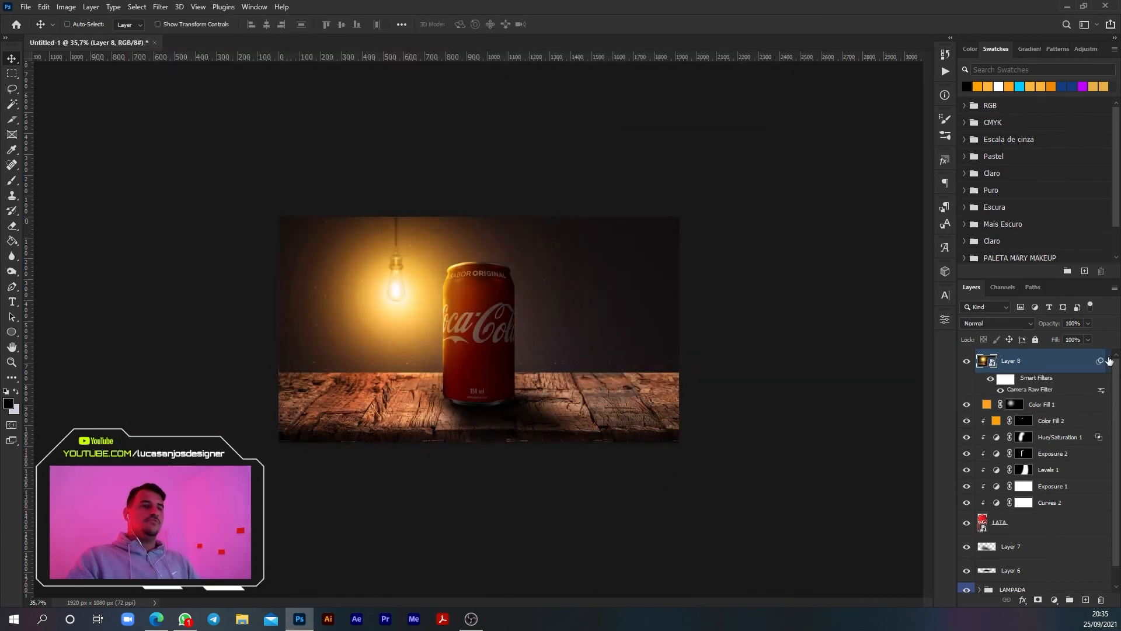
Collapse Layer 8's smart filter list and toggle the layer off and on to compare the image before and after grading.
click(1108, 361)
click(966, 360)
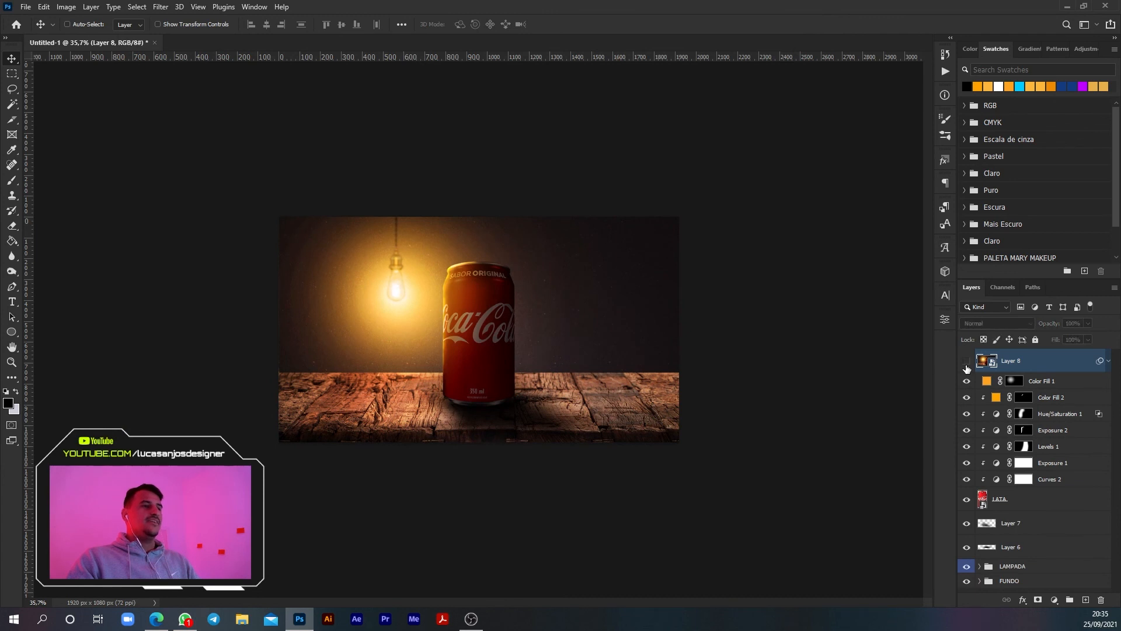
click(967, 362)
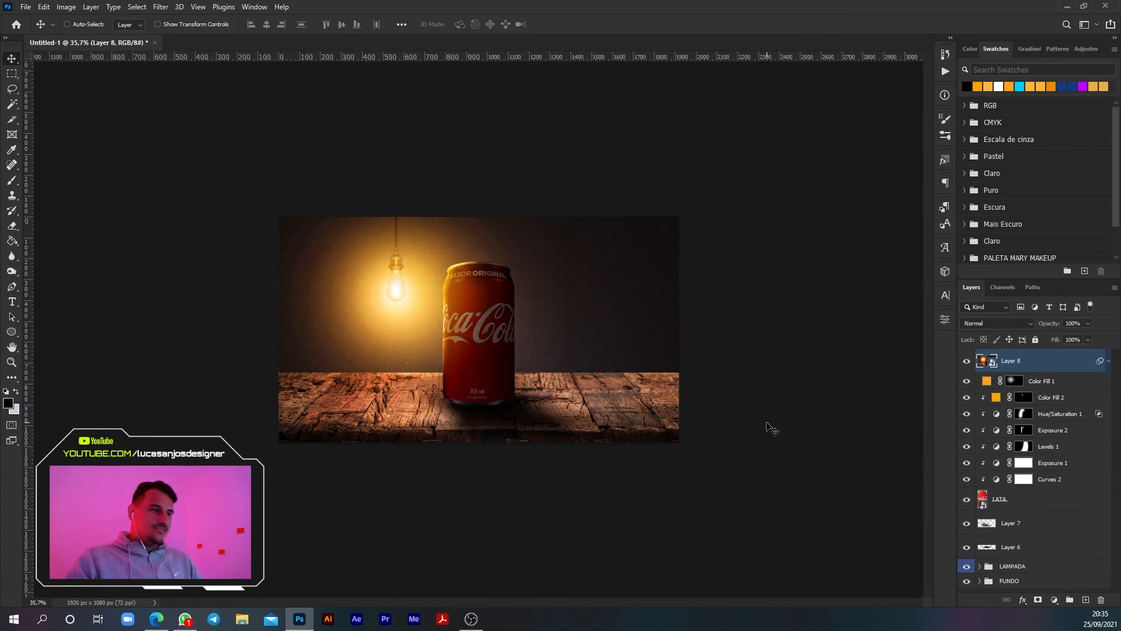